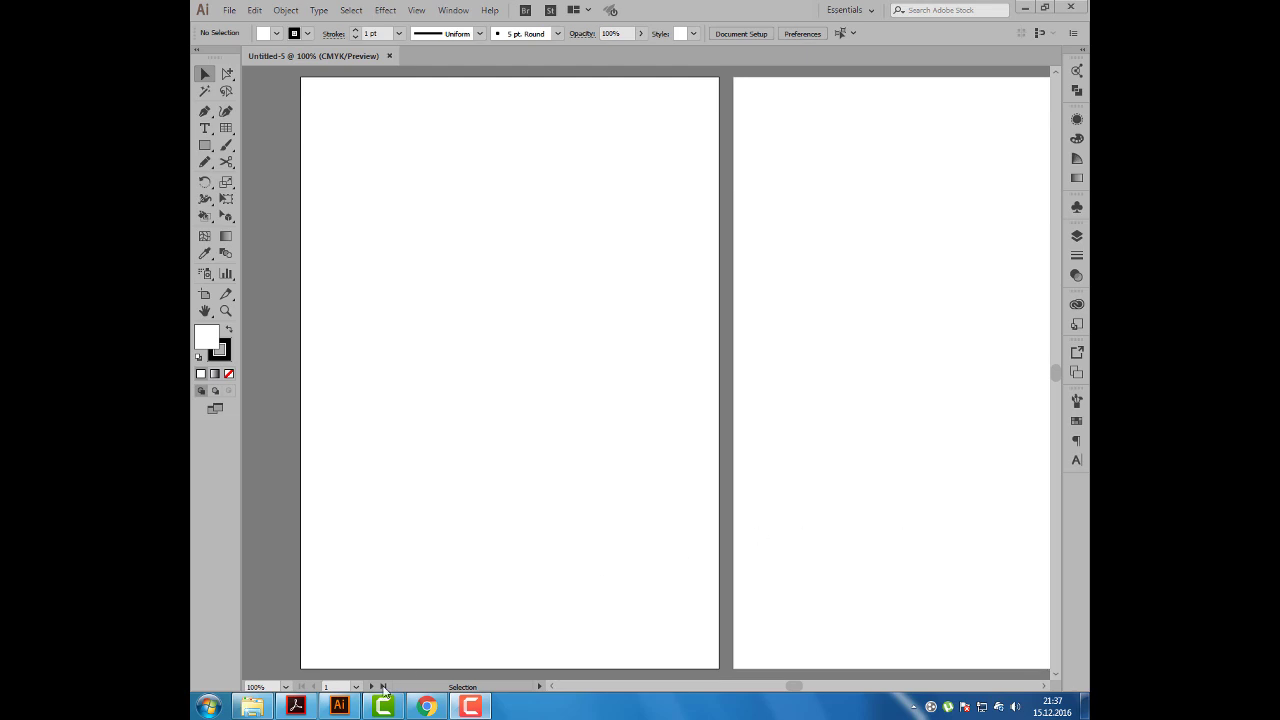
# Show the Actions panel as its own enlarged floating panel
pyautogui.click(296, 706)
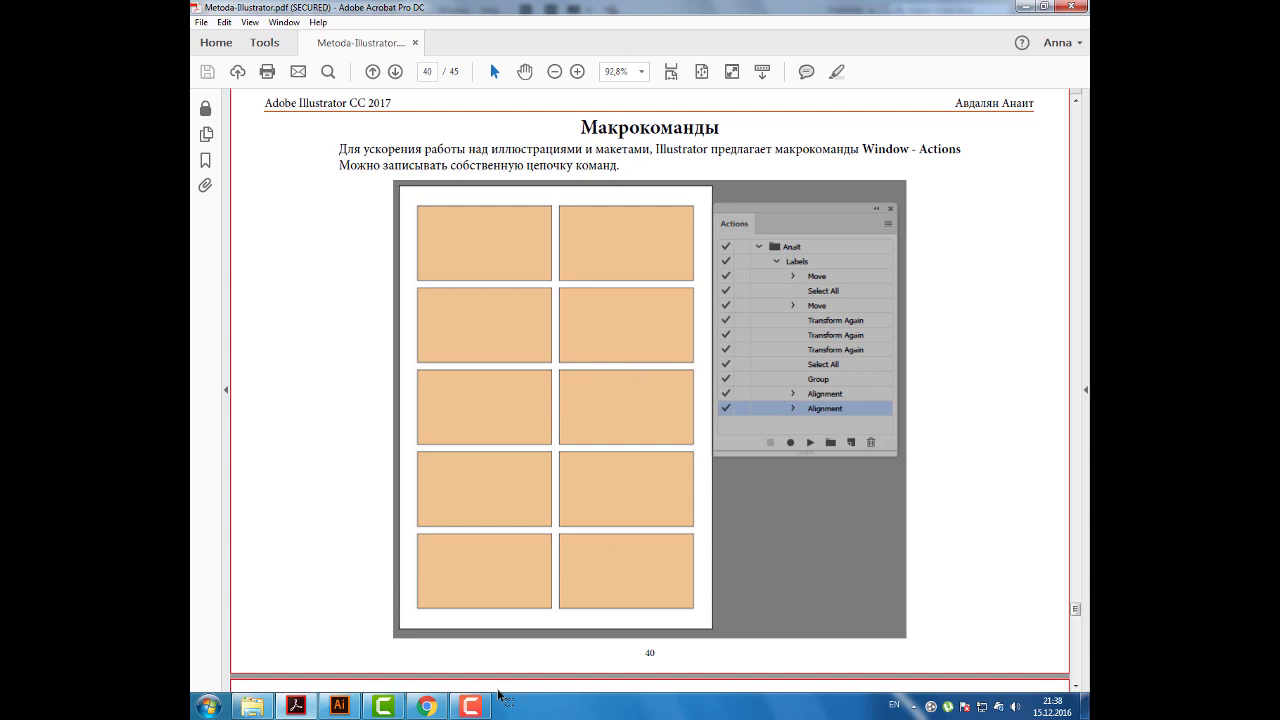
pyautogui.click(339, 706)
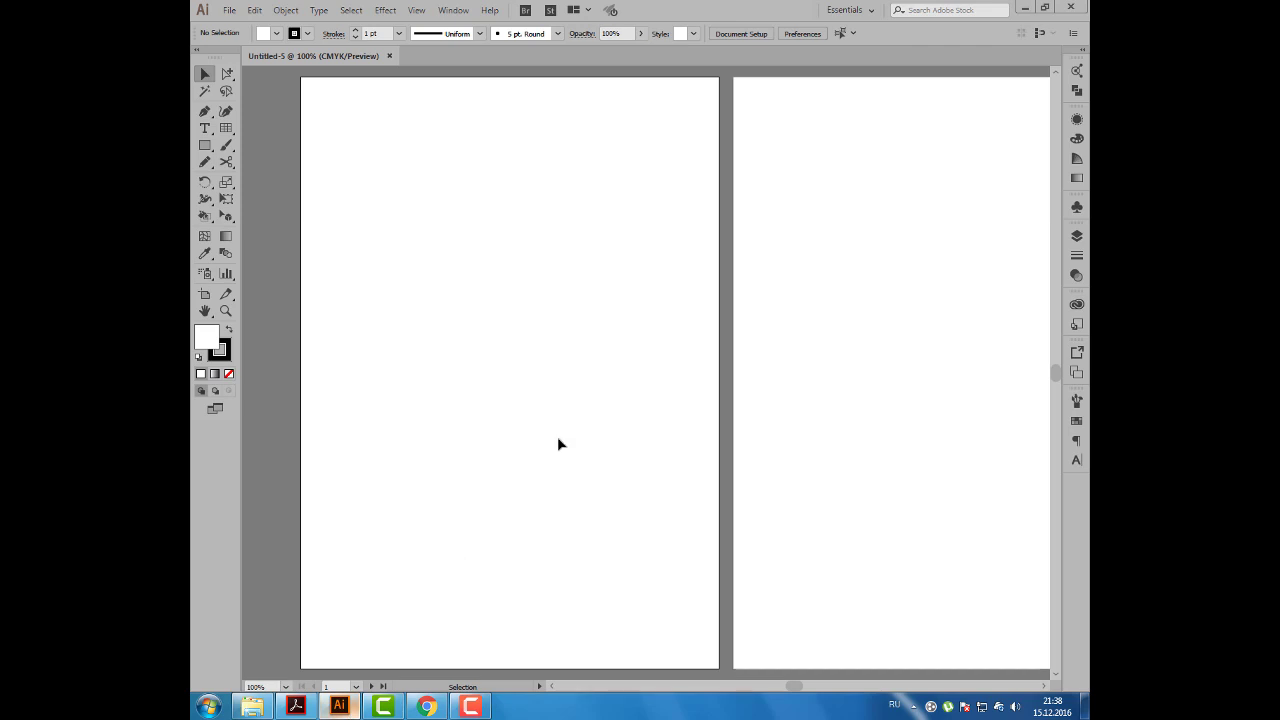
pyautogui.click(453, 10)
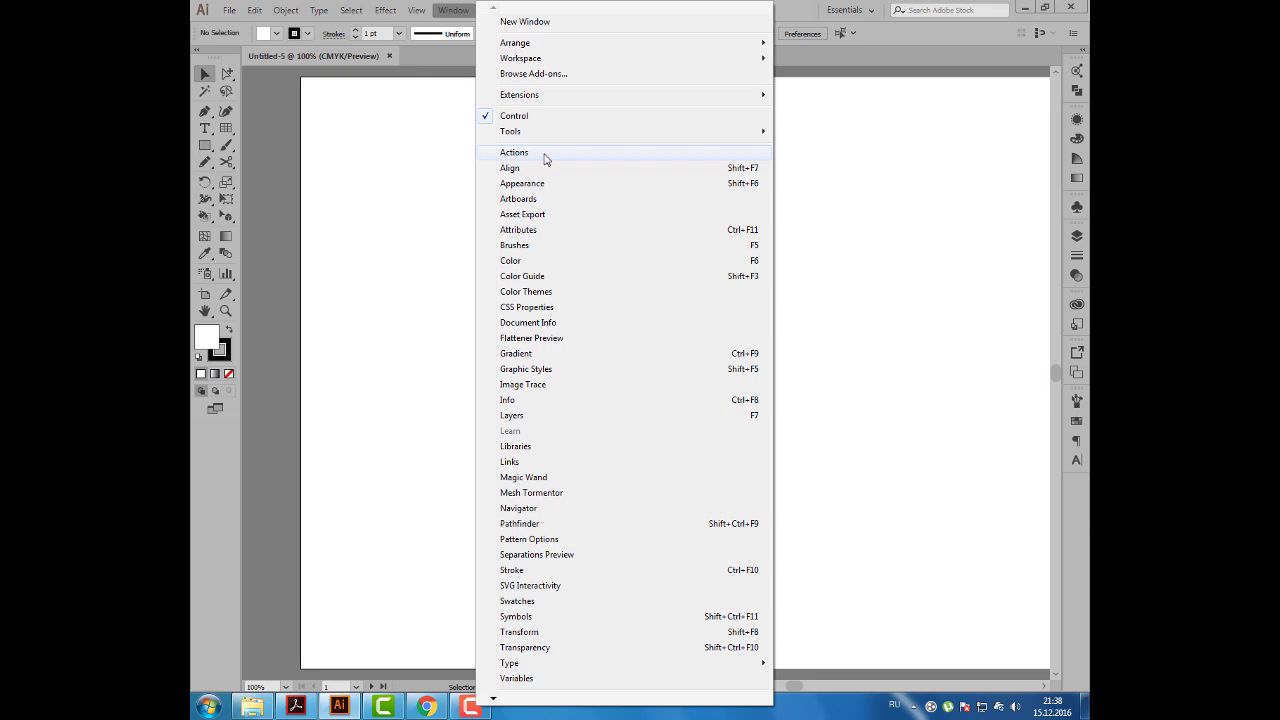
pyautogui.click(546, 157)
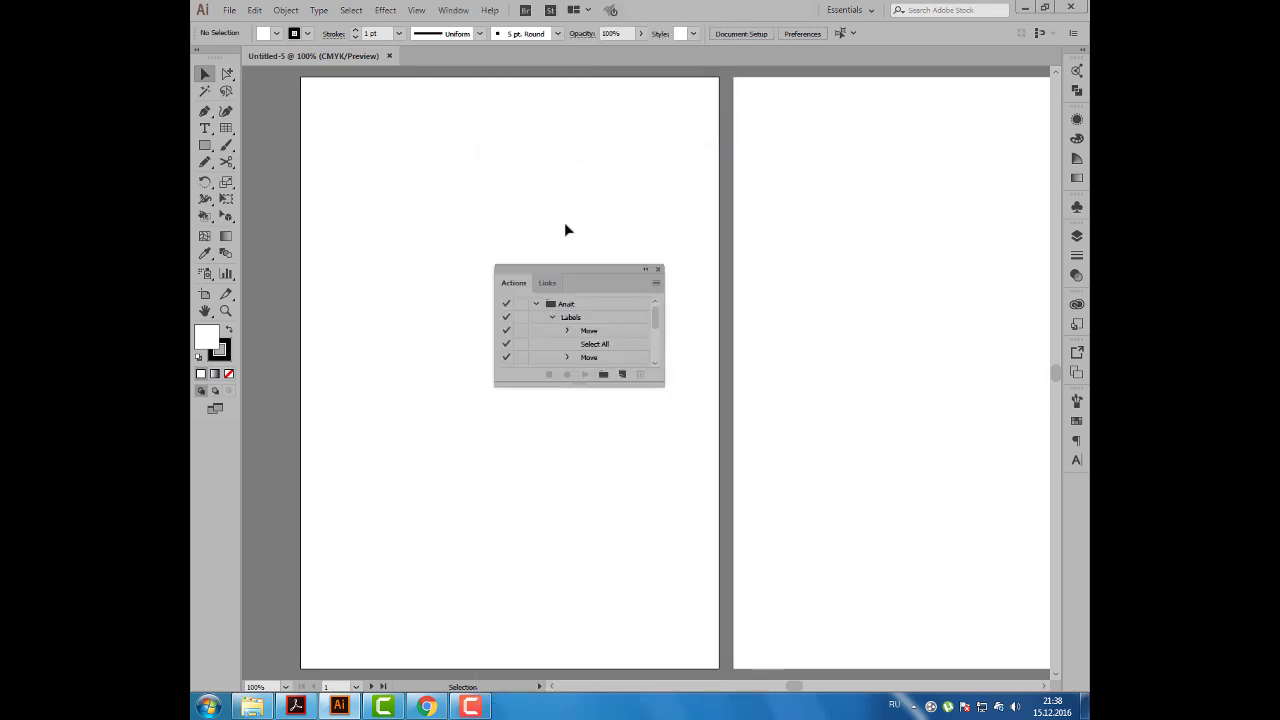
pyautogui.moveTo(512, 286); pyautogui.dragTo(695, 146)
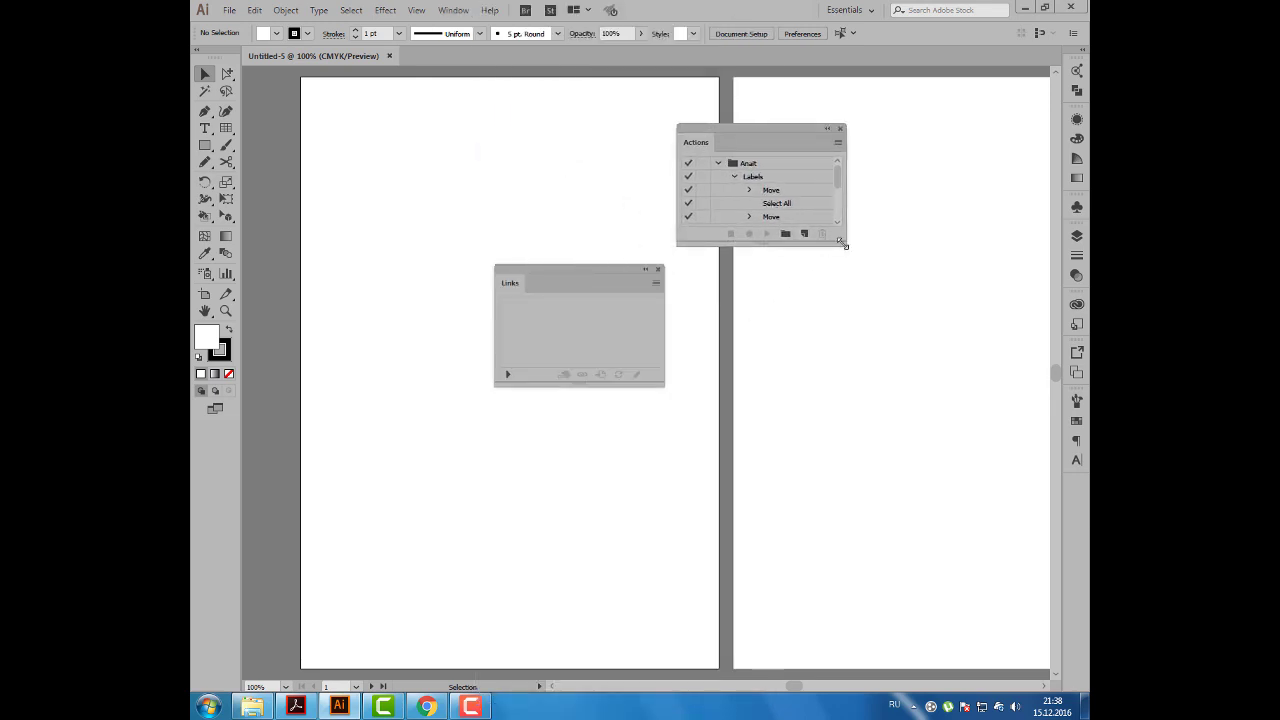
pyautogui.moveTo(869, 295); pyautogui.dragTo(878, 309)
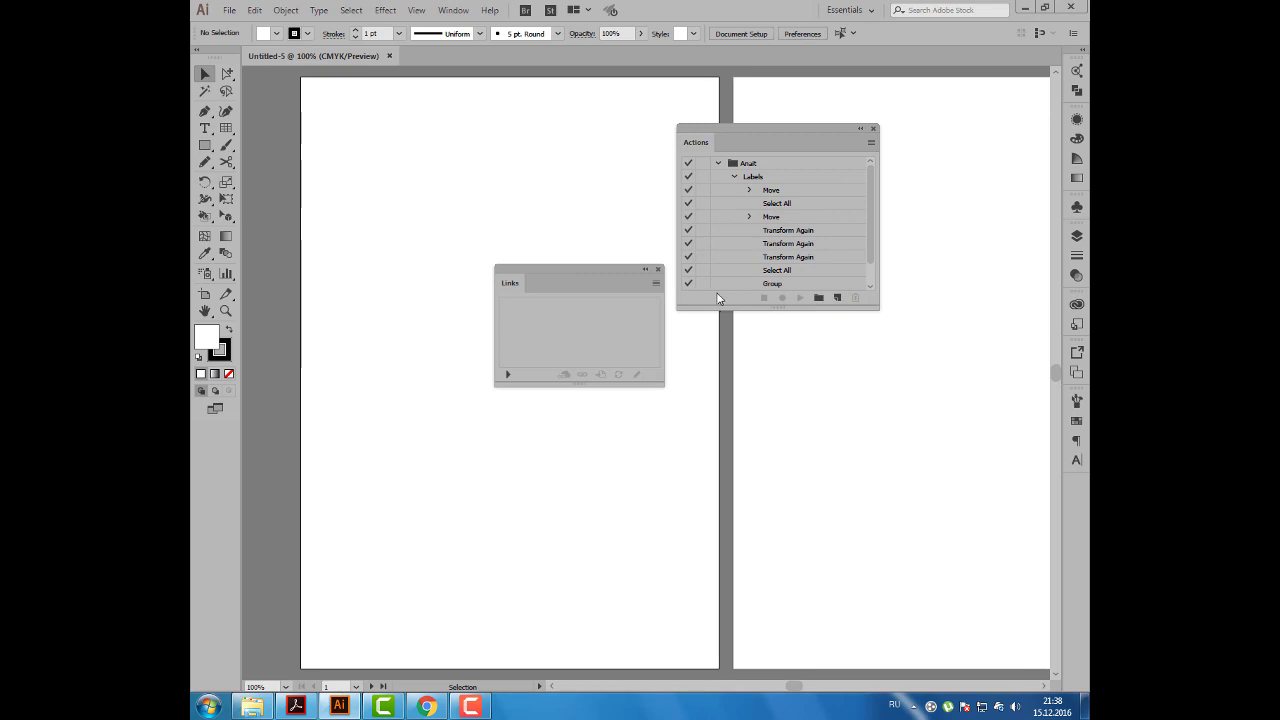
# Close the Links panel and delete the old custom action set, leaving Actions empty
pyautogui.click(658, 269)
pyautogui.click(735, 177)
pyautogui.click(783, 163)
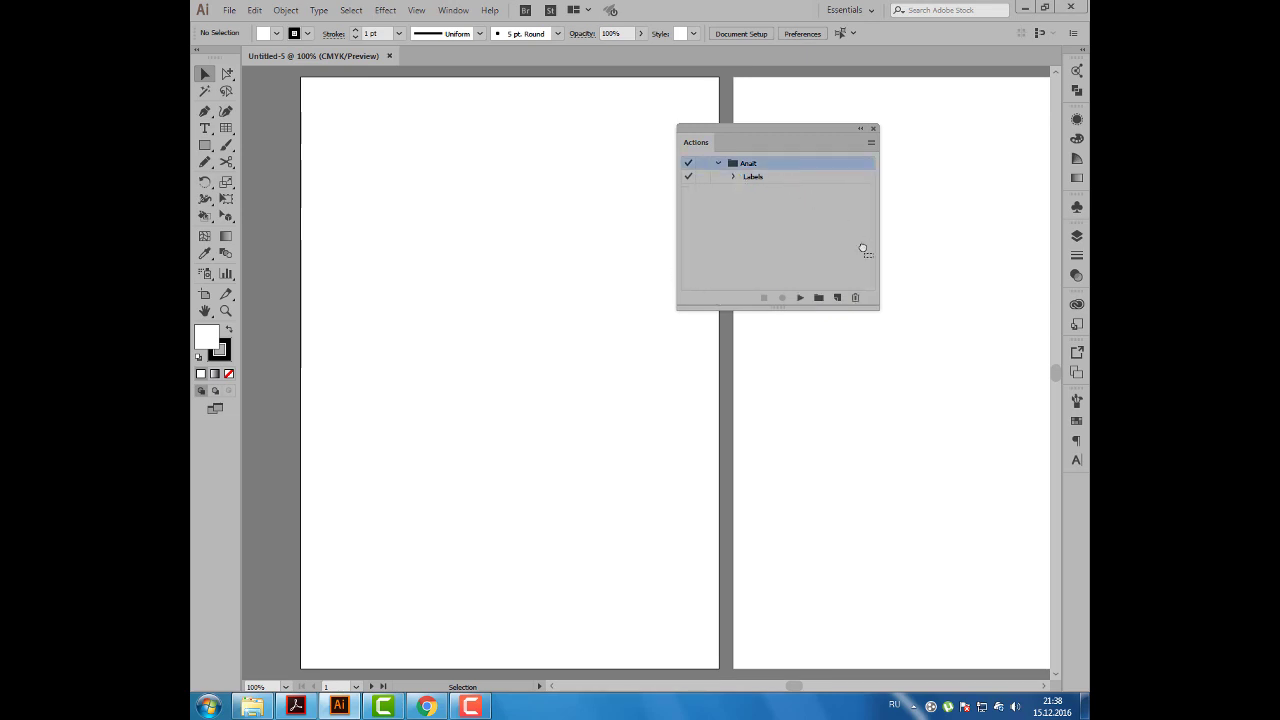
pyautogui.click(856, 298)
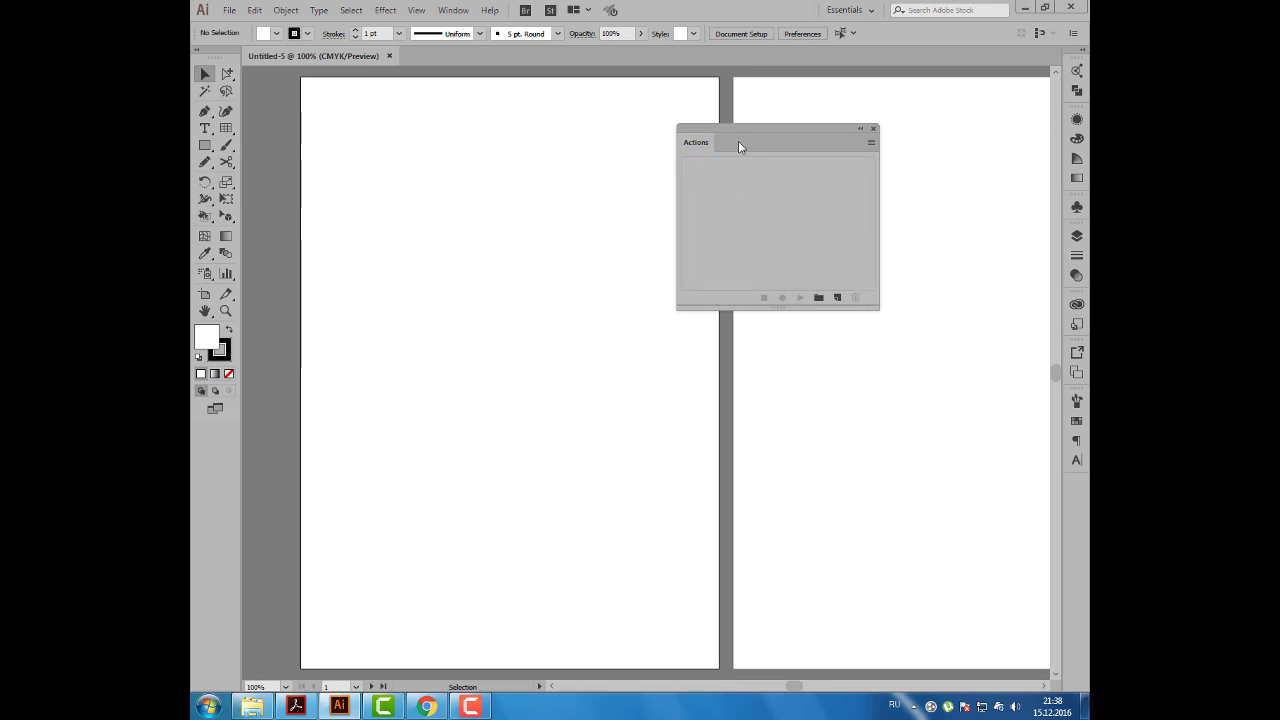
pyautogui.moveTo(738, 141); pyautogui.dragTo(832, 134)
pyautogui.click(863, 136)
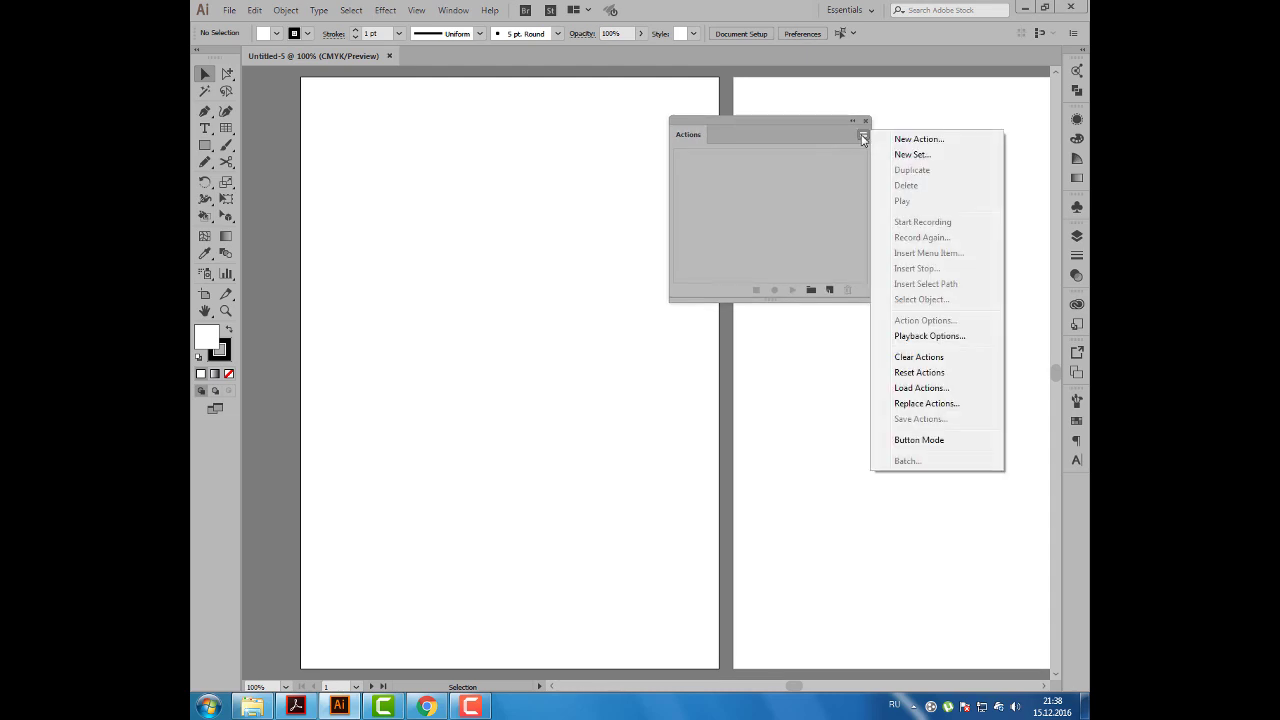
# Restore the Default Actions and play Opacity 60 (selection) on a newly drawn test rectangle
pyautogui.click(916, 372)
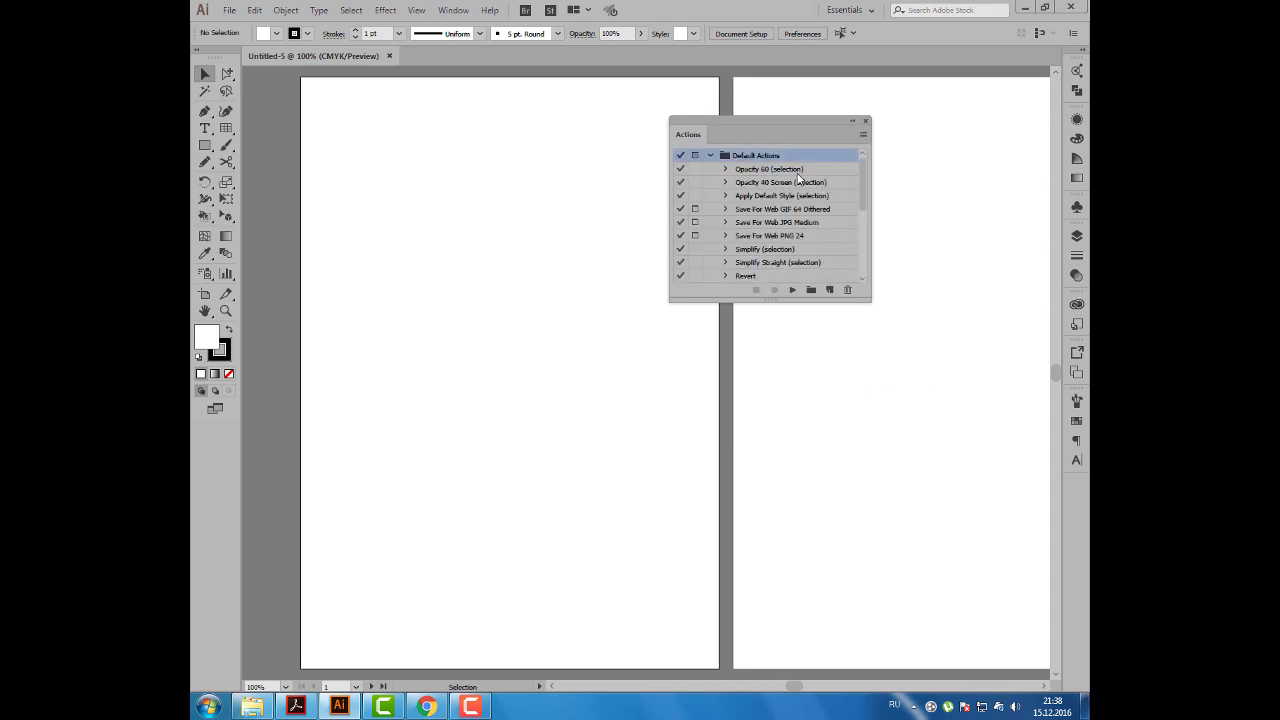
pyautogui.click(205, 145)
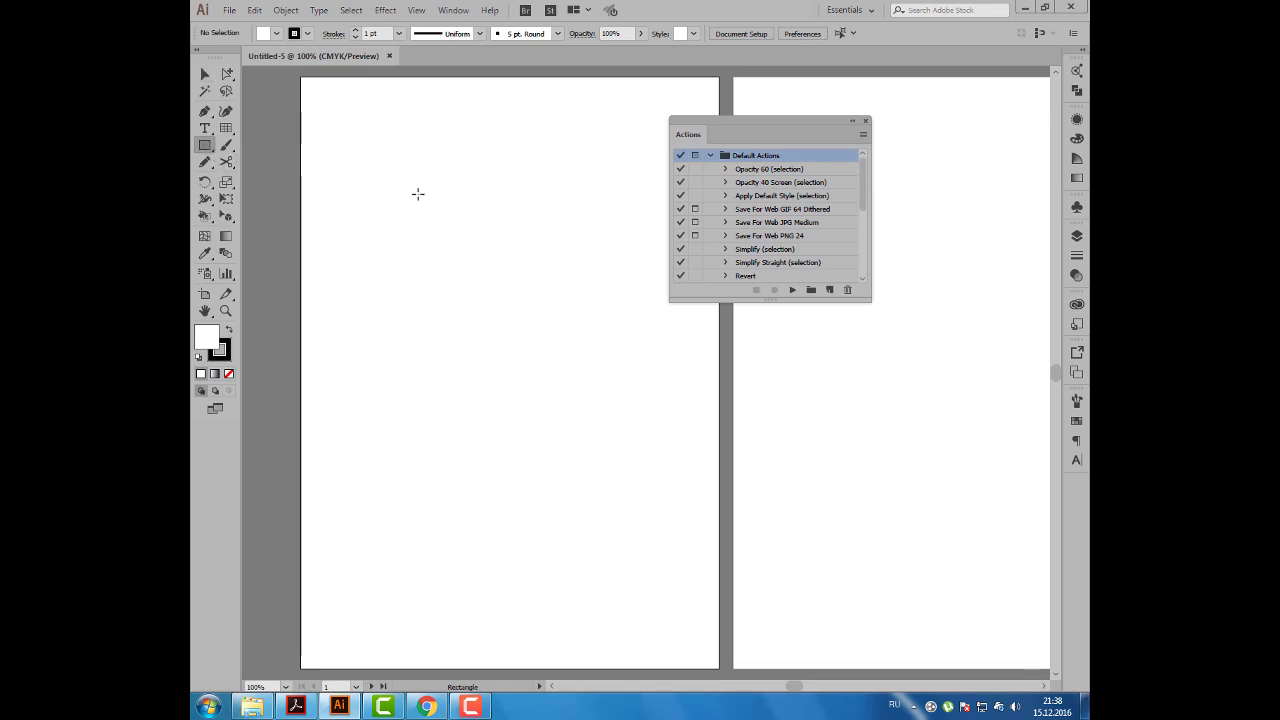
pyautogui.moveTo(425, 195); pyautogui.dragTo(528, 276)
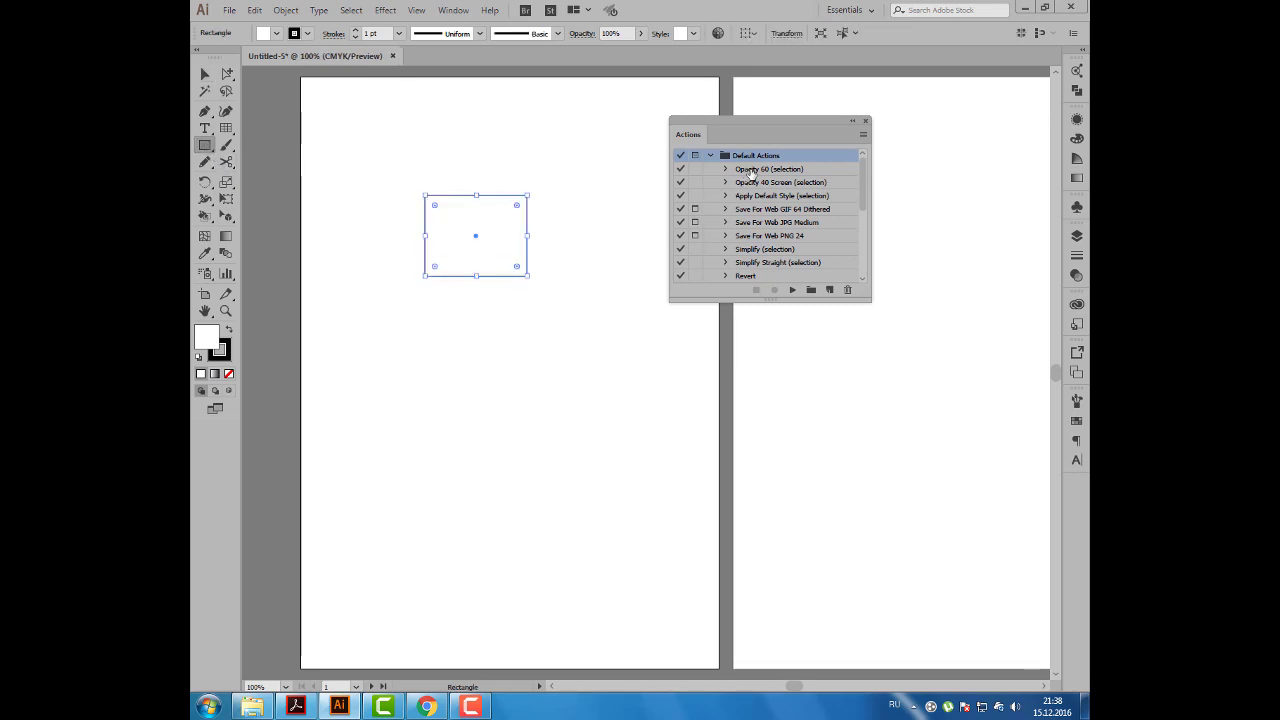
pyautogui.click(750, 169)
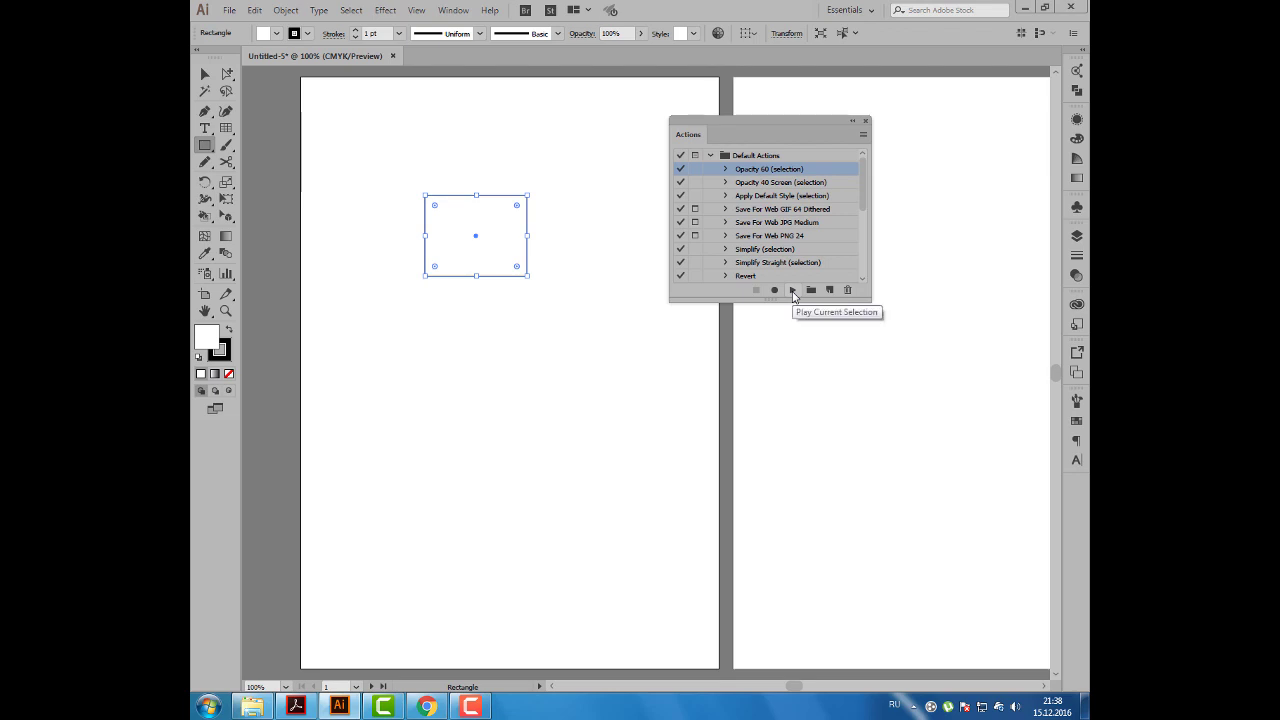
pyautogui.click(793, 290)
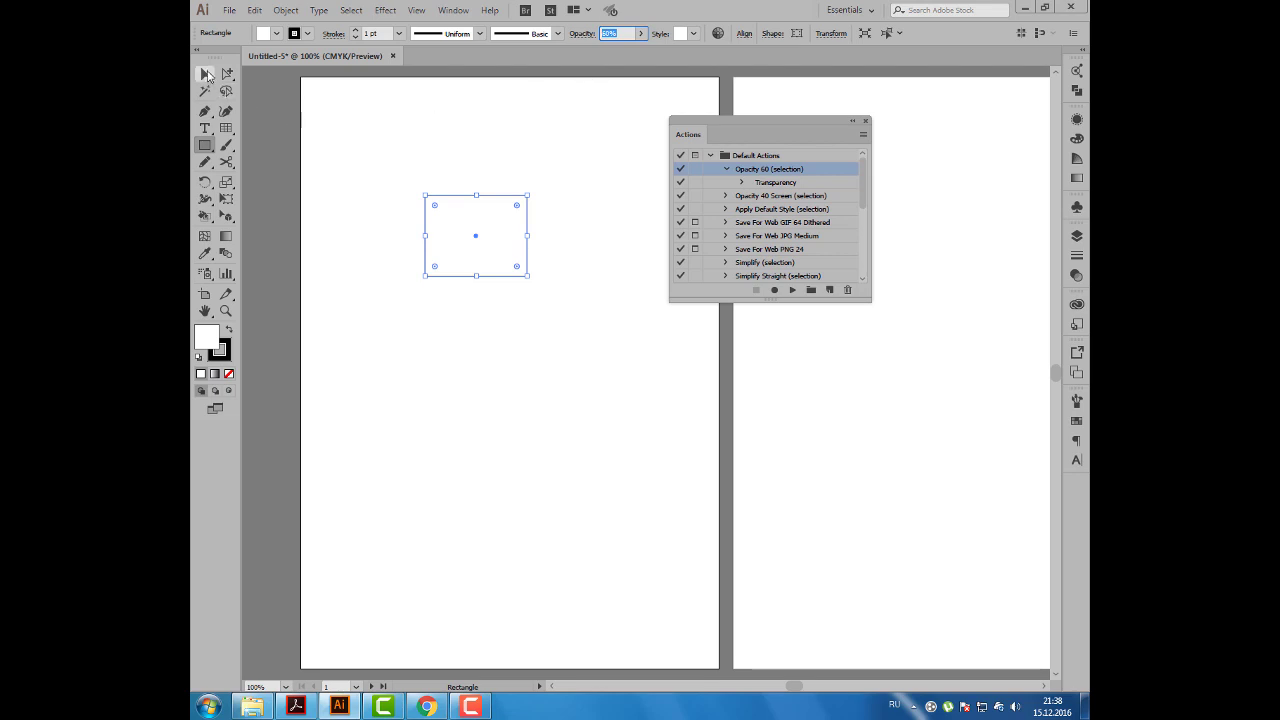
# Delete the test rectangle and then the whole Default Actions set
pyautogui.click(207, 75)
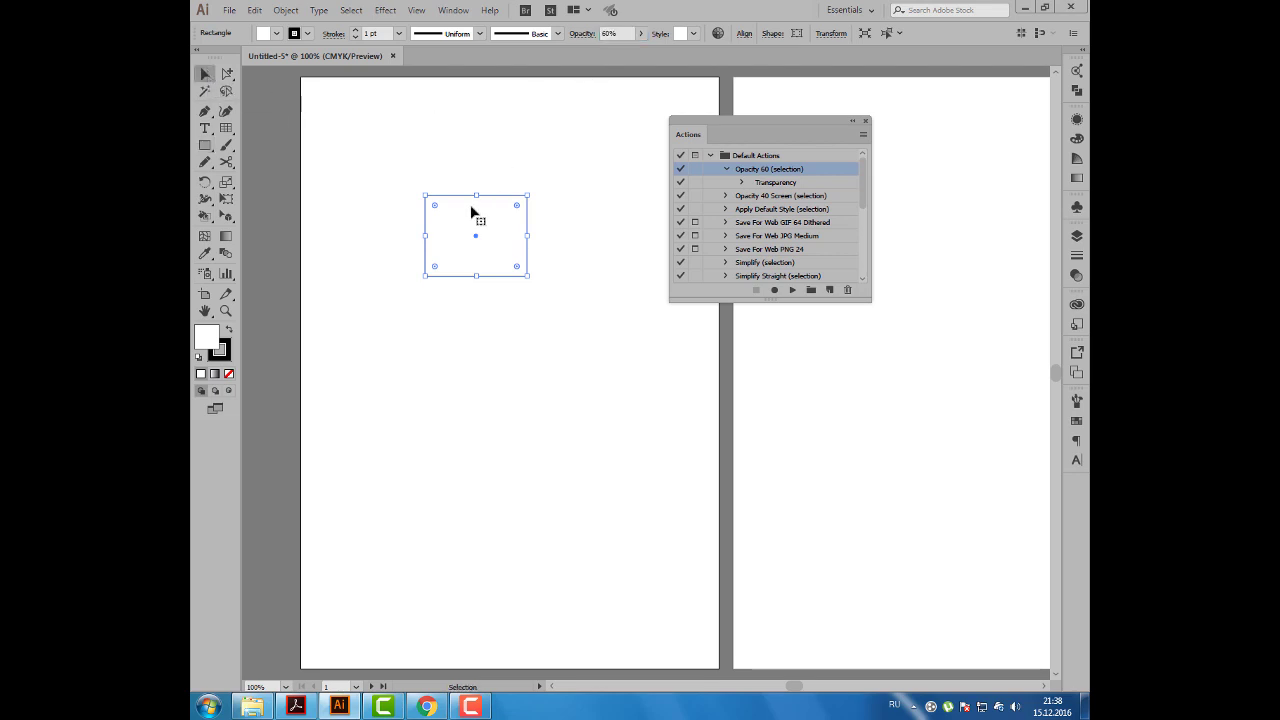
pyautogui.press('Delete')
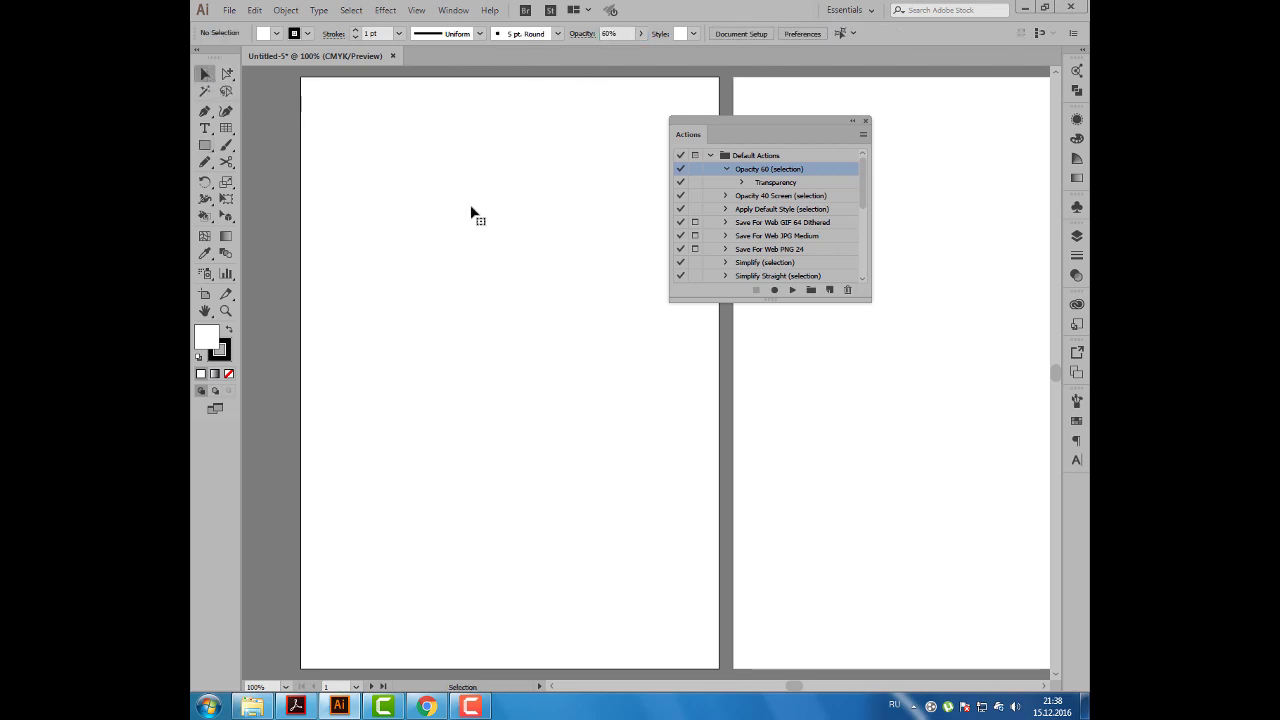
pyautogui.click(756, 157)
pyautogui.moveTo(760, 158); pyautogui.dragTo(849, 291)
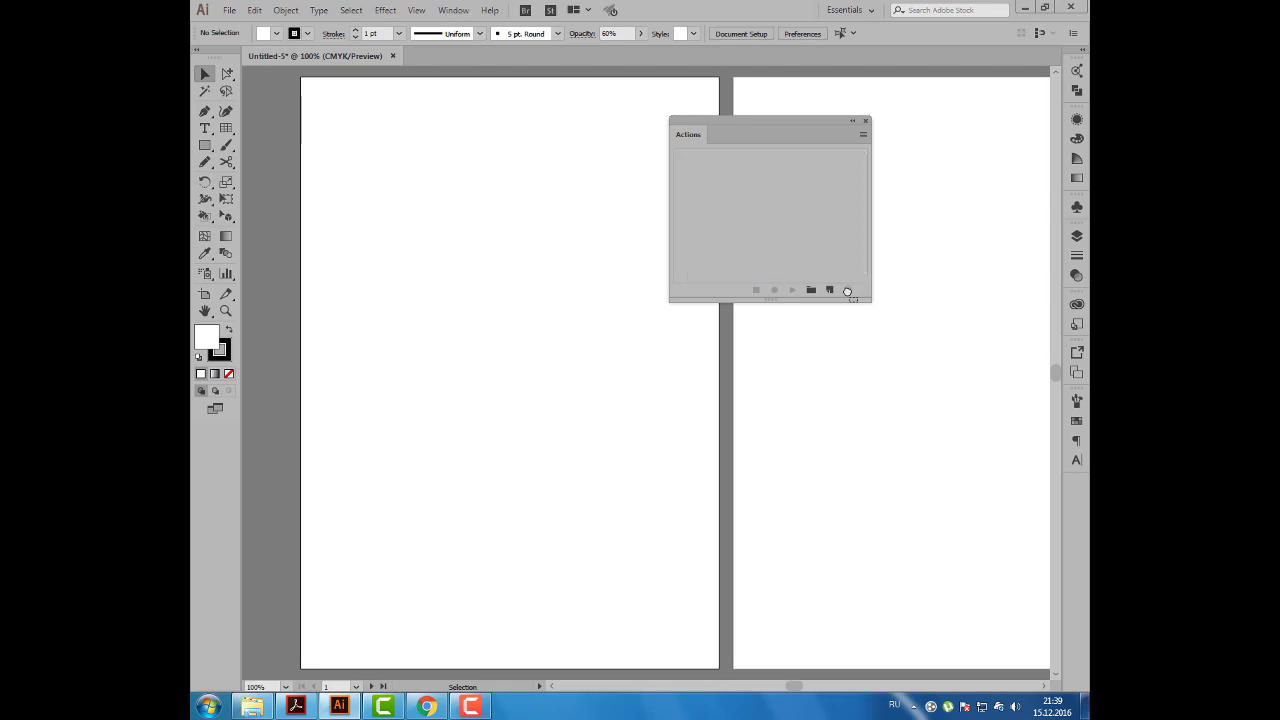
# Create a new, empty action set named with the author's name
pyautogui.moveTo(708, 137); pyautogui.dragTo(770, 137)
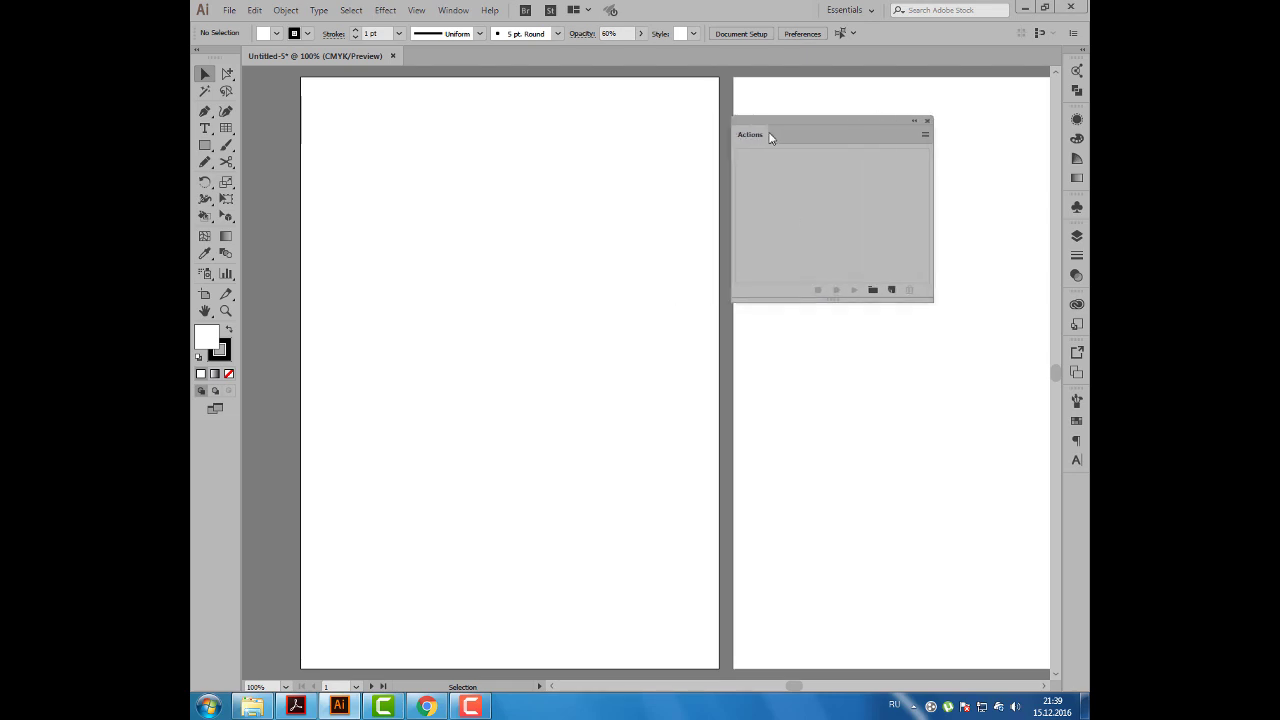
pyautogui.click(874, 292)
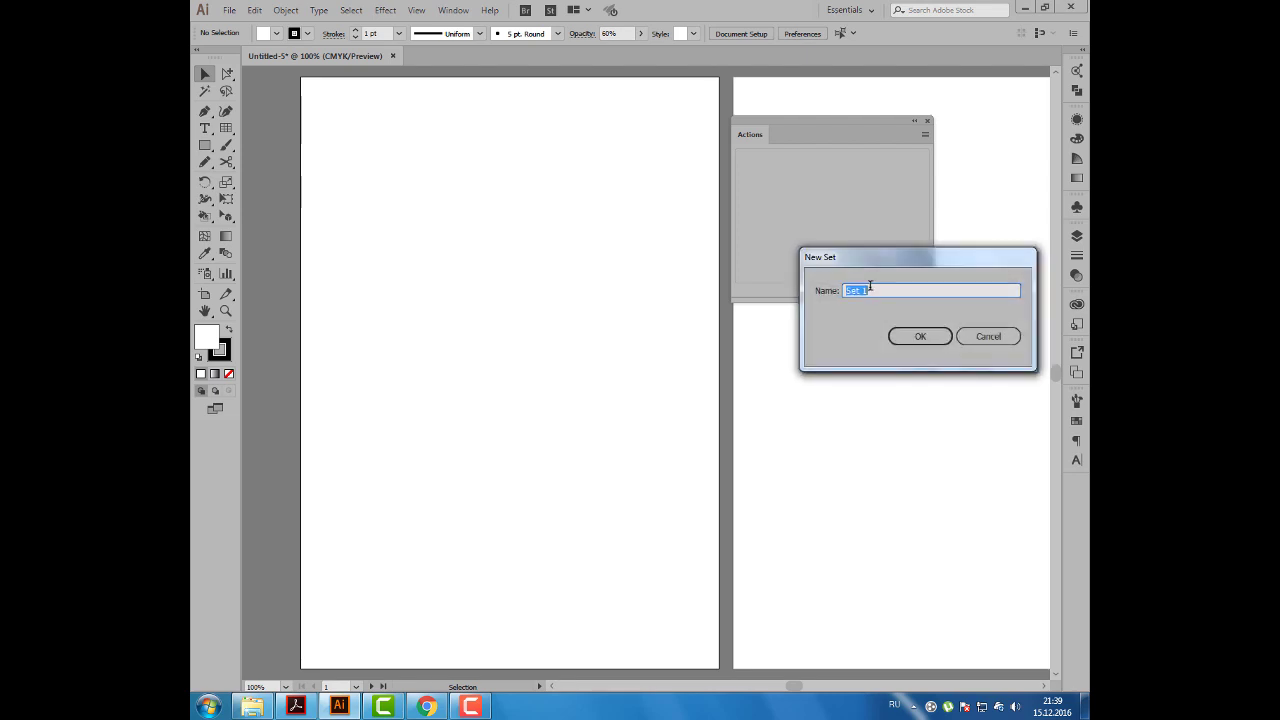
pyautogui.write('Анаит')
pyautogui.click(920, 337)
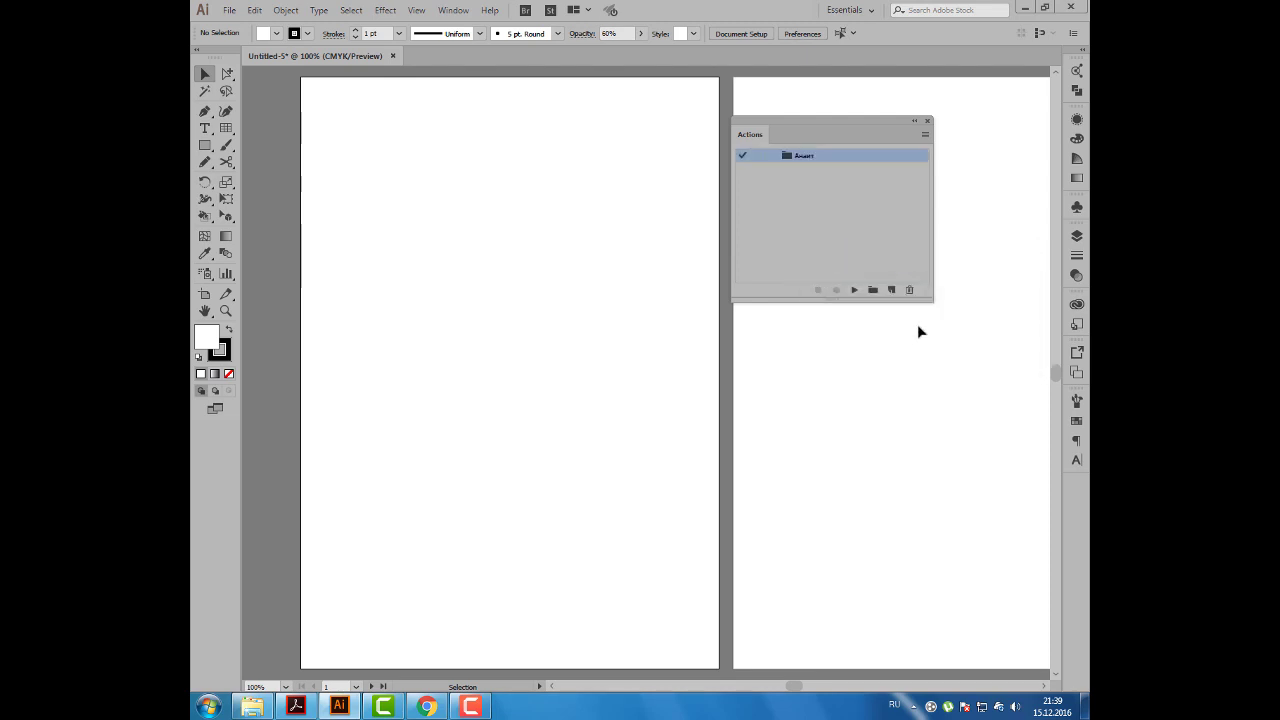
pyautogui.moveTo(816, 143); pyautogui.dragTo(847, 127)
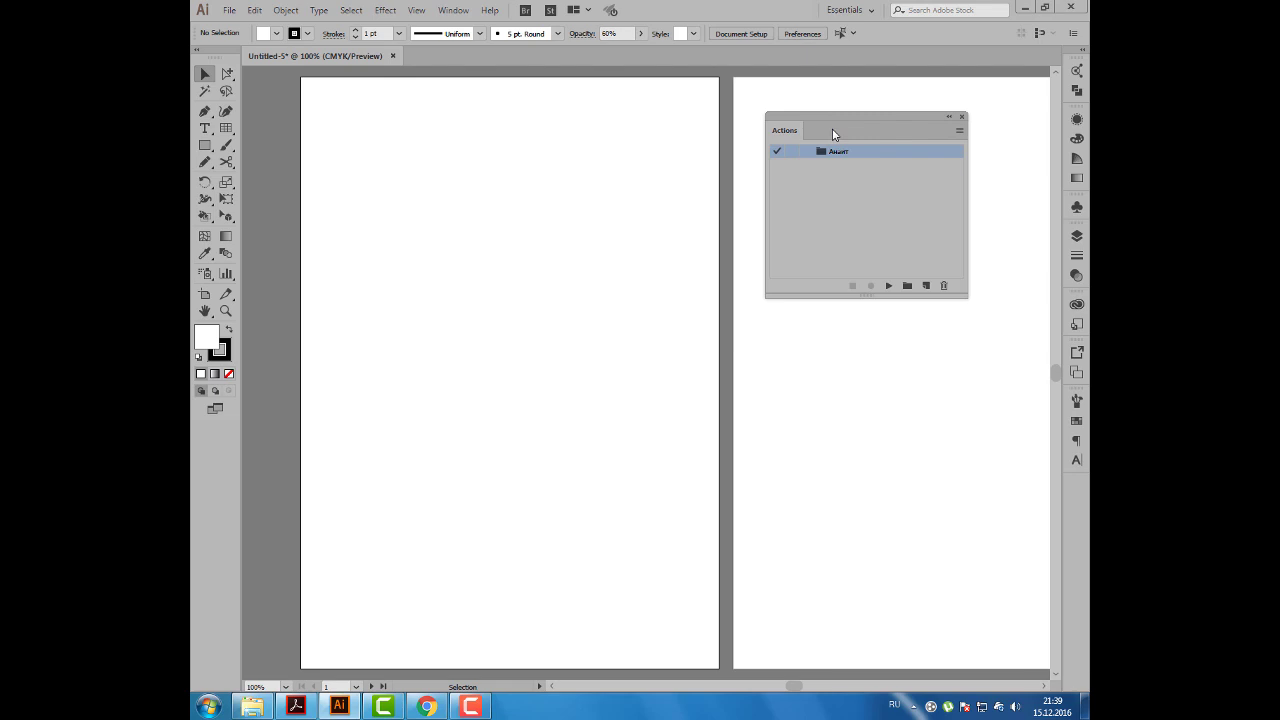
pyautogui.click(205, 146)
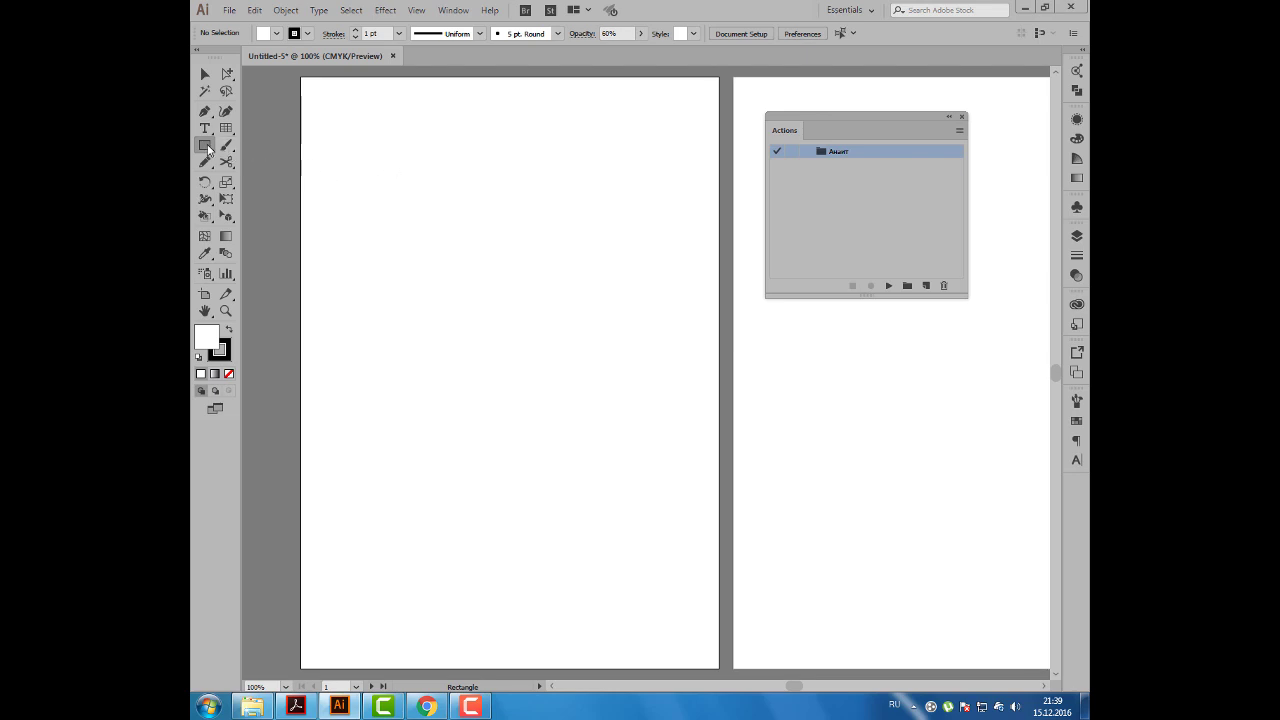
pyautogui.click(339, 170)
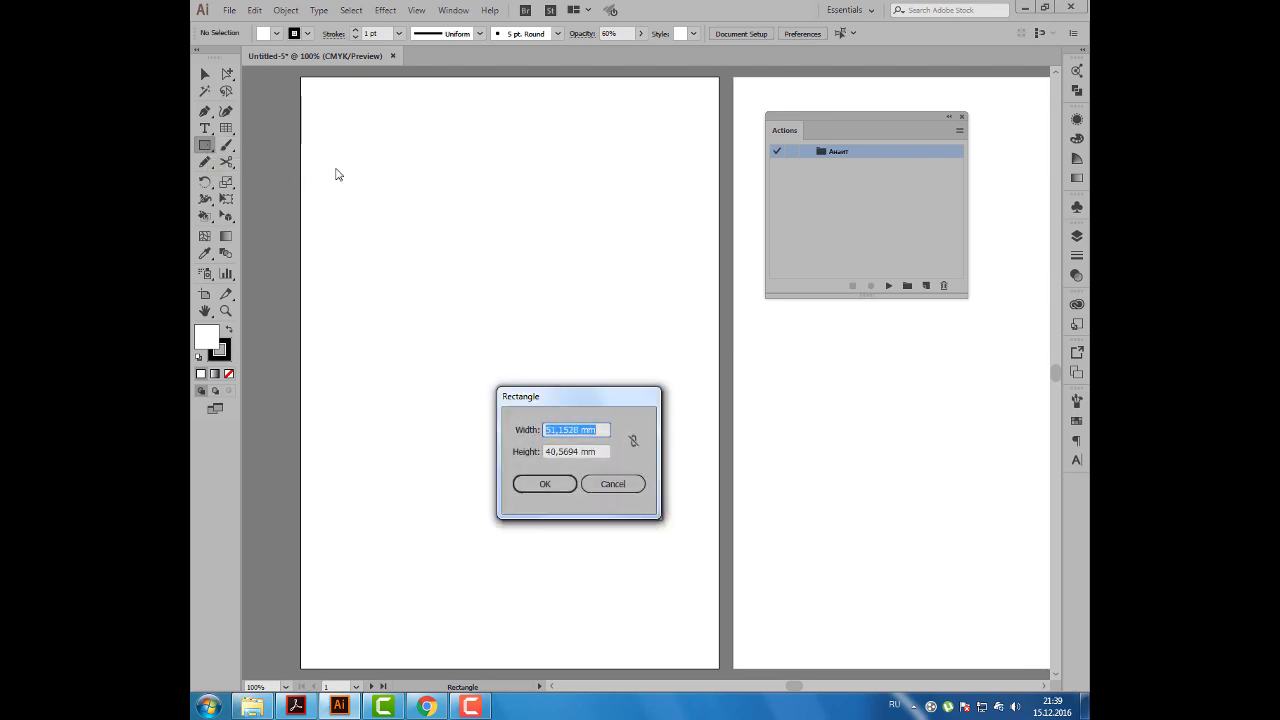
pyautogui.write('90')
pyautogui.press('Tab')
pyautogui.write('50')
pyautogui.press('Tab')
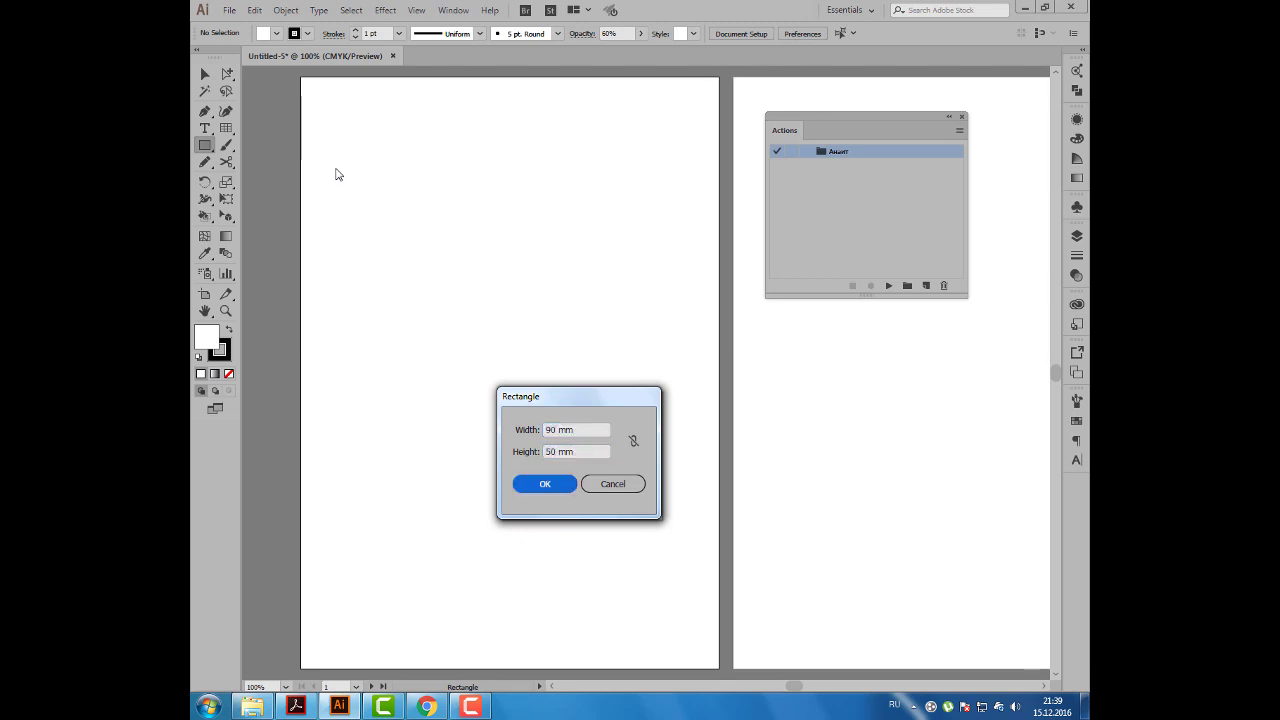
pyautogui.click(520, 483)
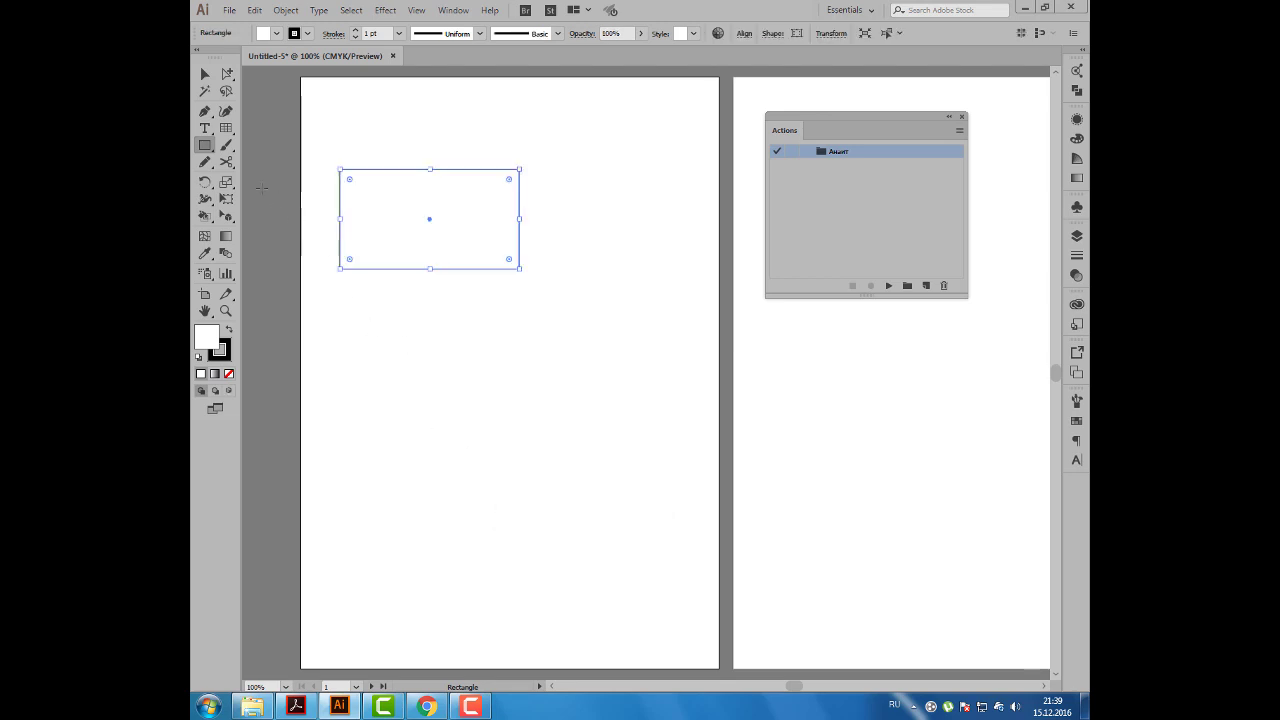
pyautogui.click(205, 74)
pyautogui.moveTo(366, 215); pyautogui.dragTo(343, 142)
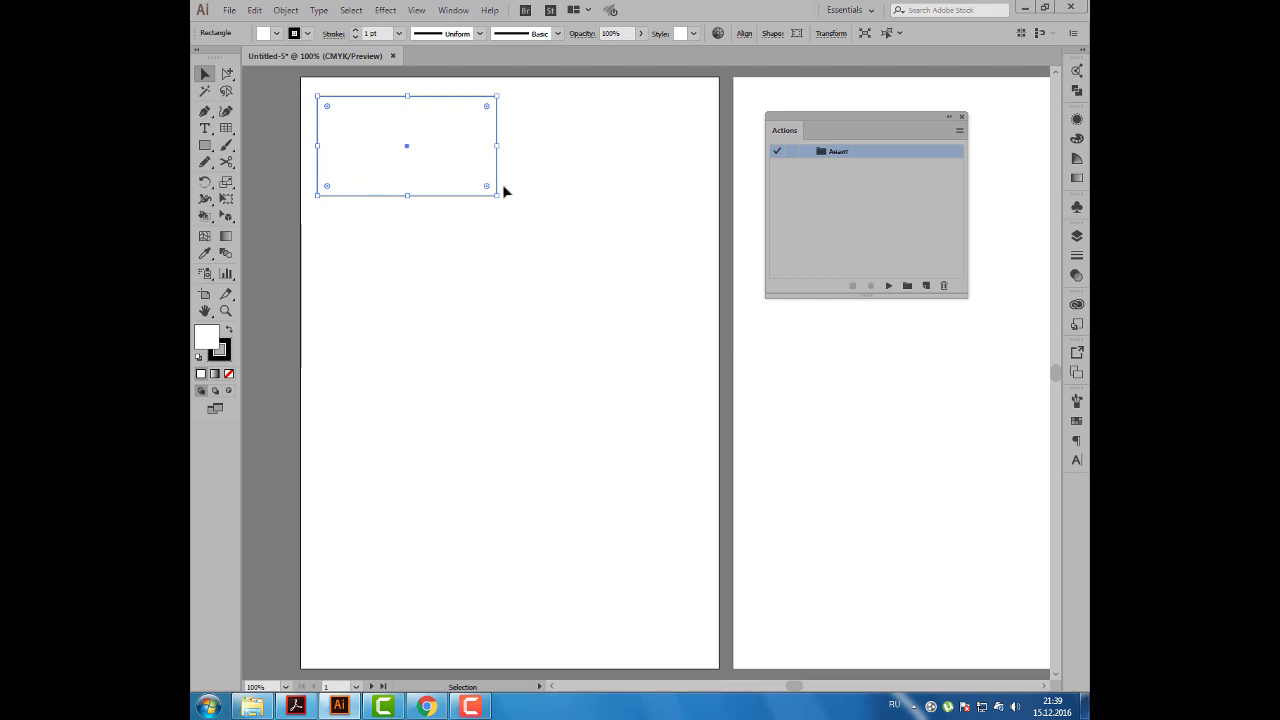
pyautogui.doubleClick(205, 76)
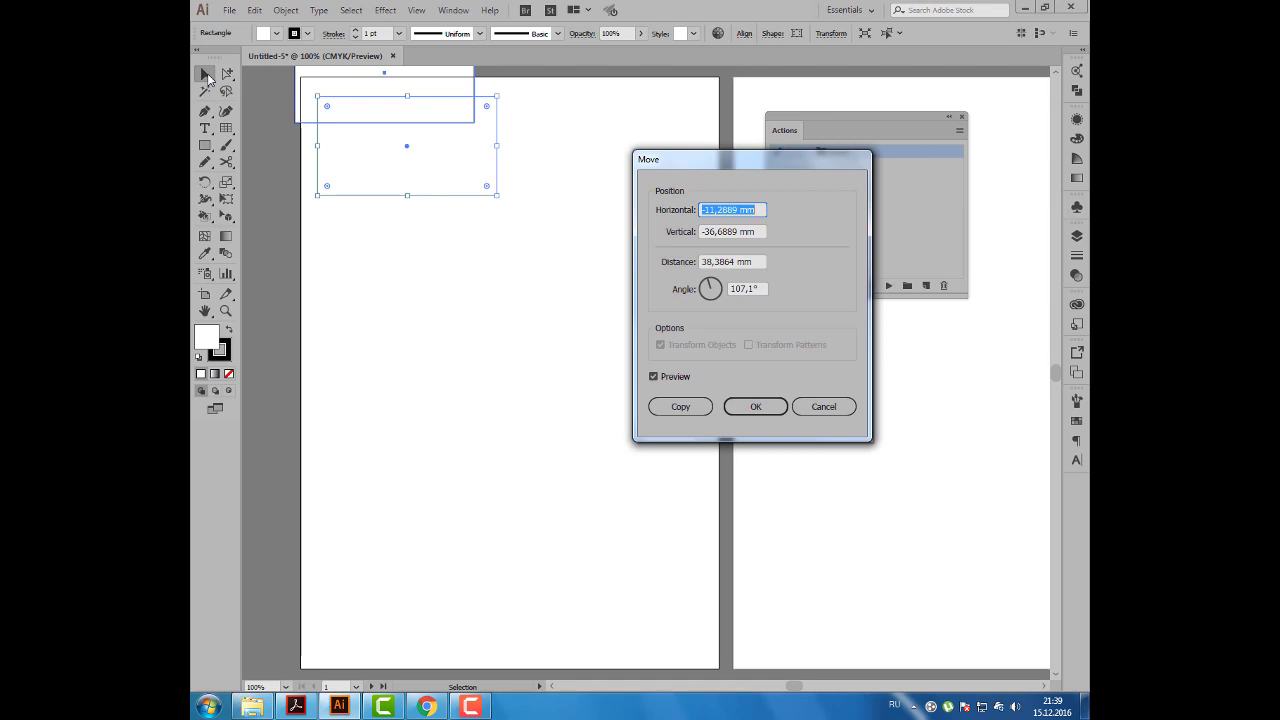
pyautogui.write('95')
pyautogui.press('Tab')
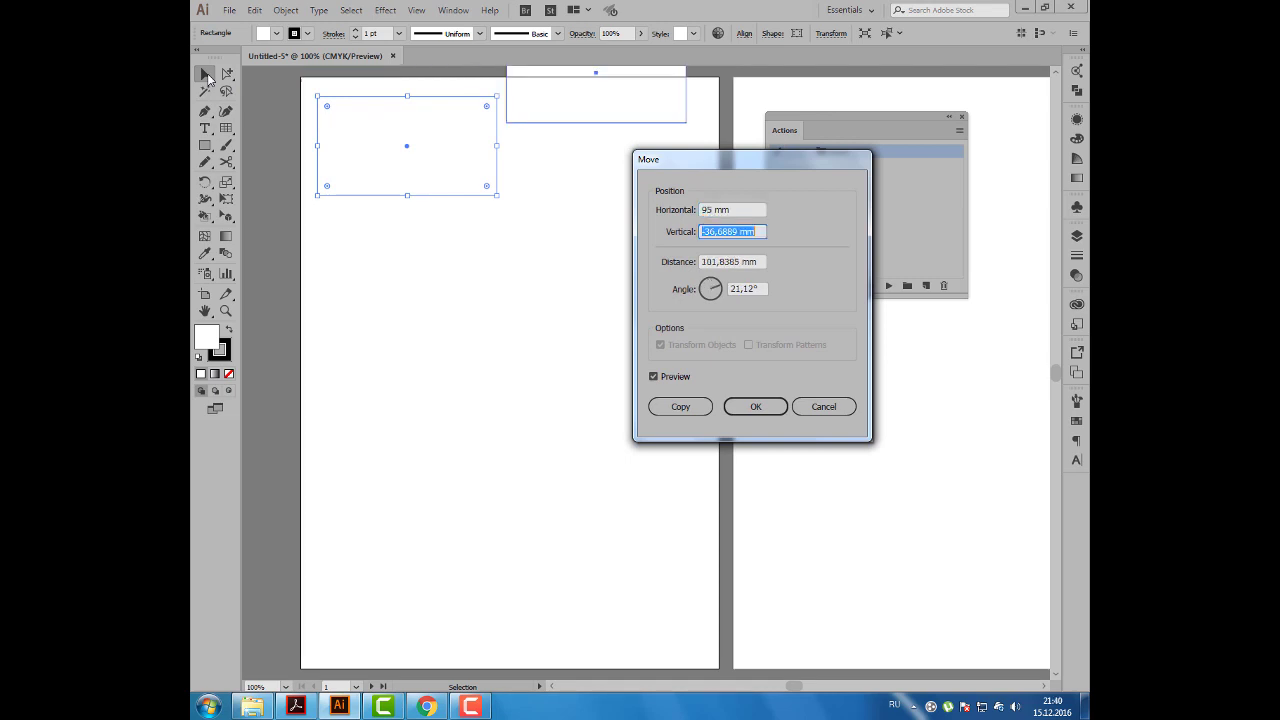
pyautogui.write('0')
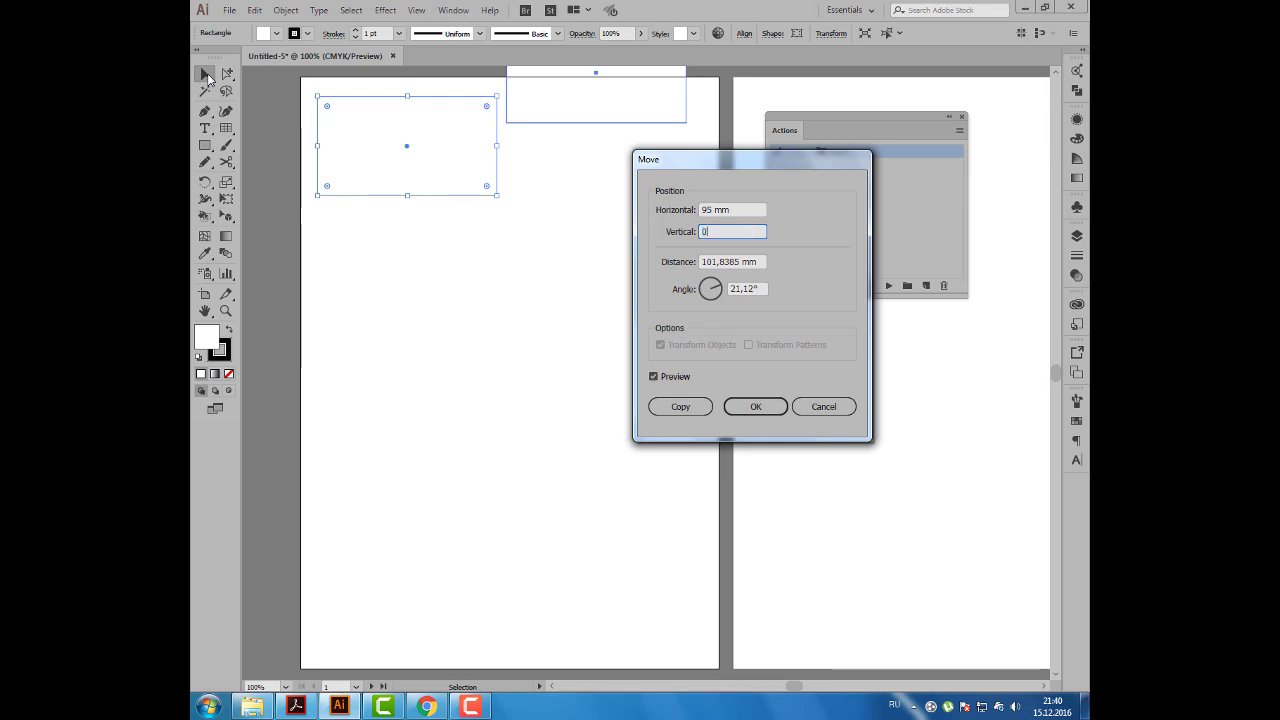
pyautogui.press('Tab')
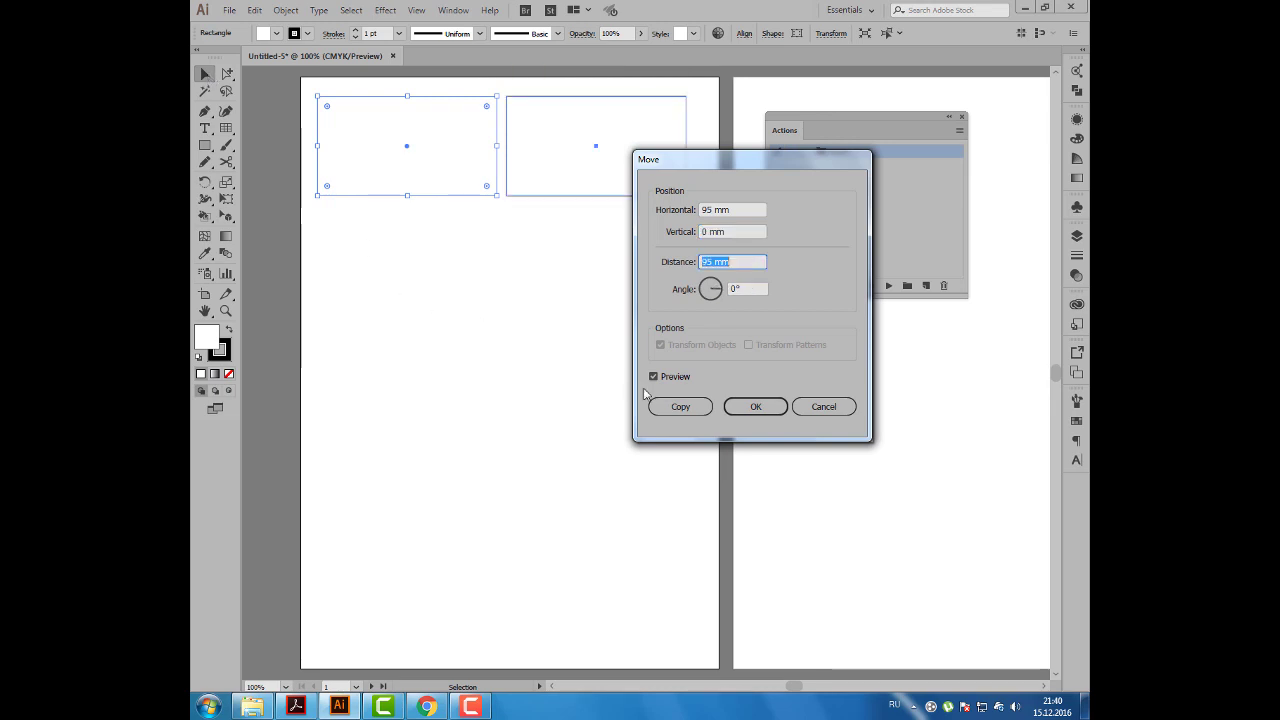
pyautogui.click(650, 400)
pyautogui.moveTo(365, 277); pyautogui.dragTo(557, 186)
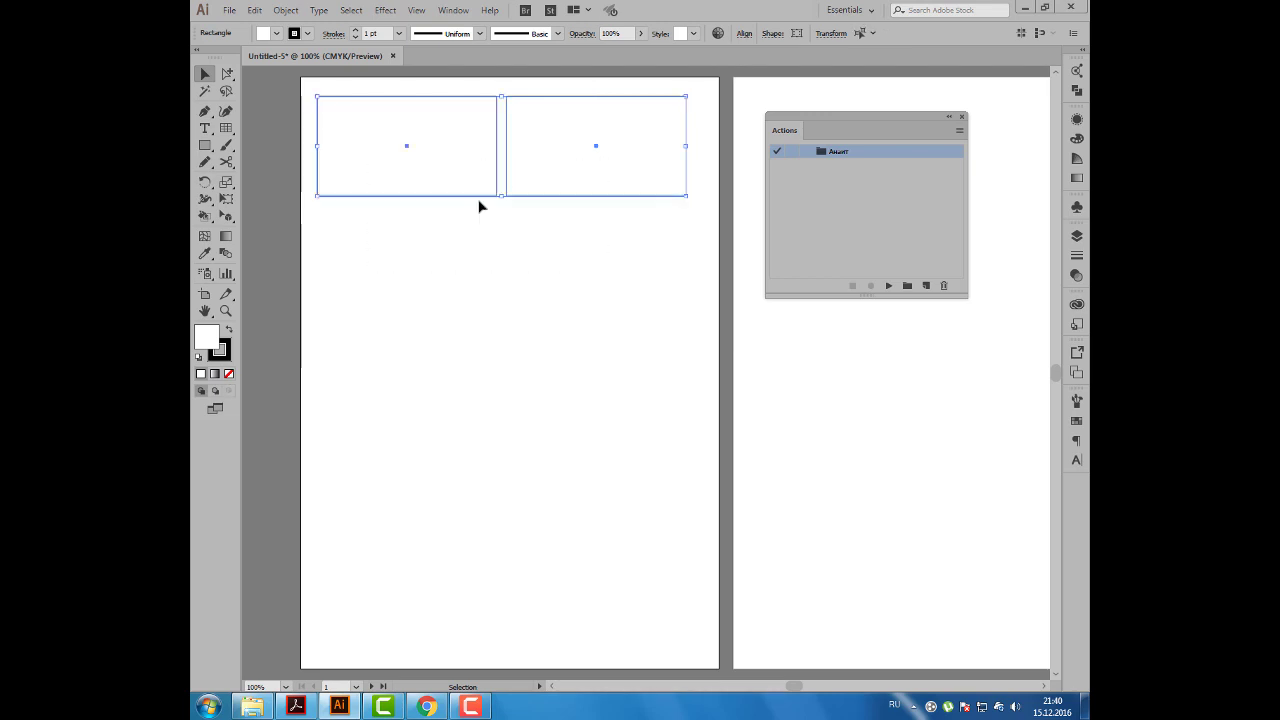
pyautogui.doubleClick(206, 74)
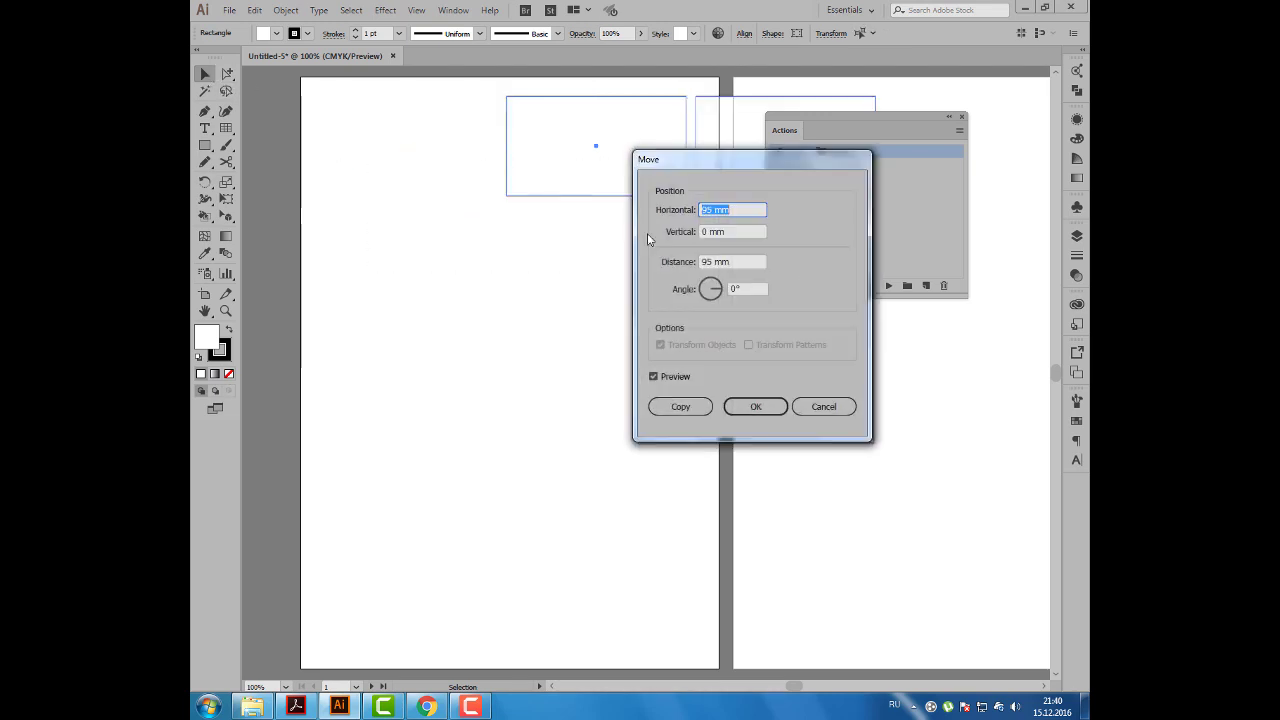
pyautogui.click(820, 406)
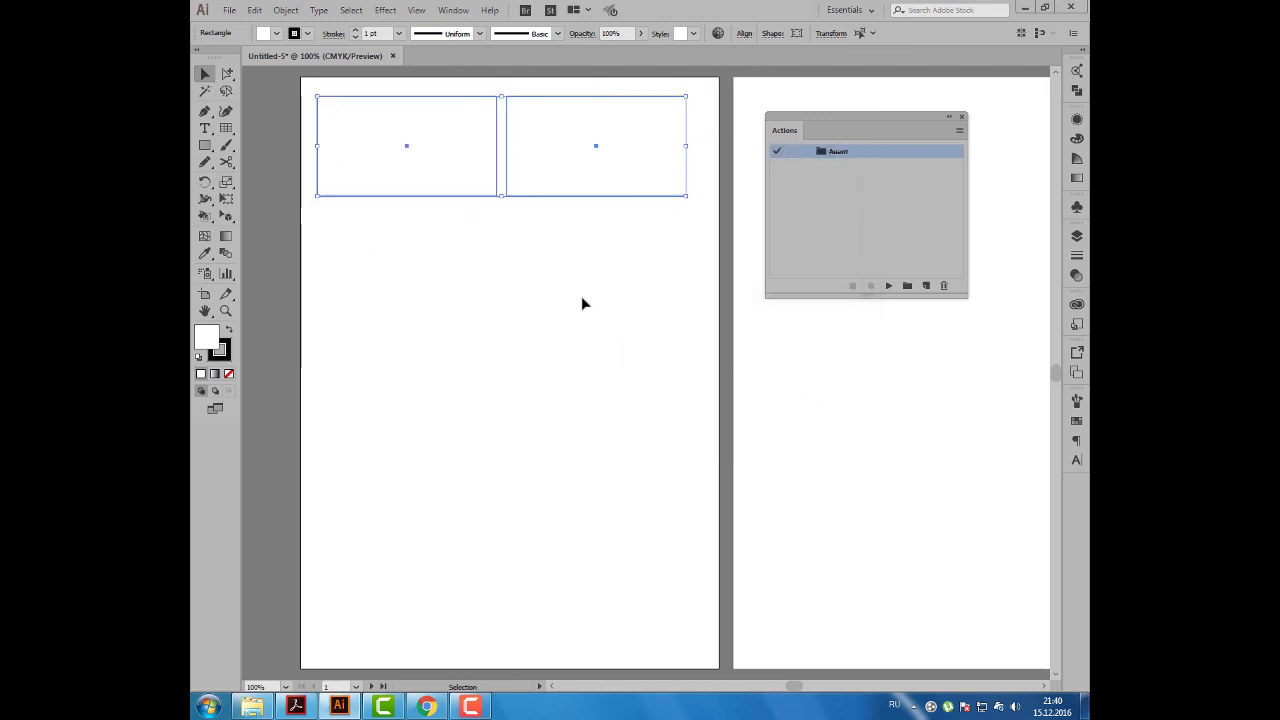
pyautogui.hotkey('ctrl', 'z')
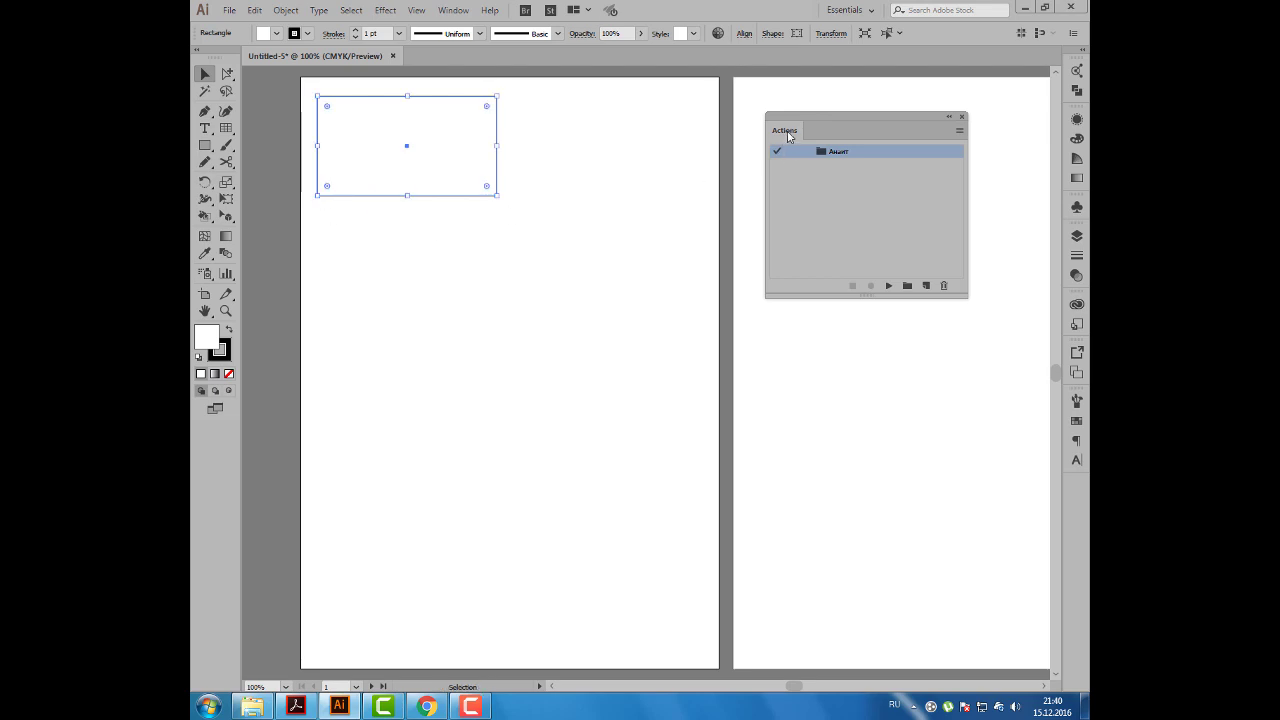
# Create the action 'Визитки' with shortcut Shift+F2 and a red label, and start recording
pyautogui.moveTo(784, 130); pyautogui.dragTo(727, 121)
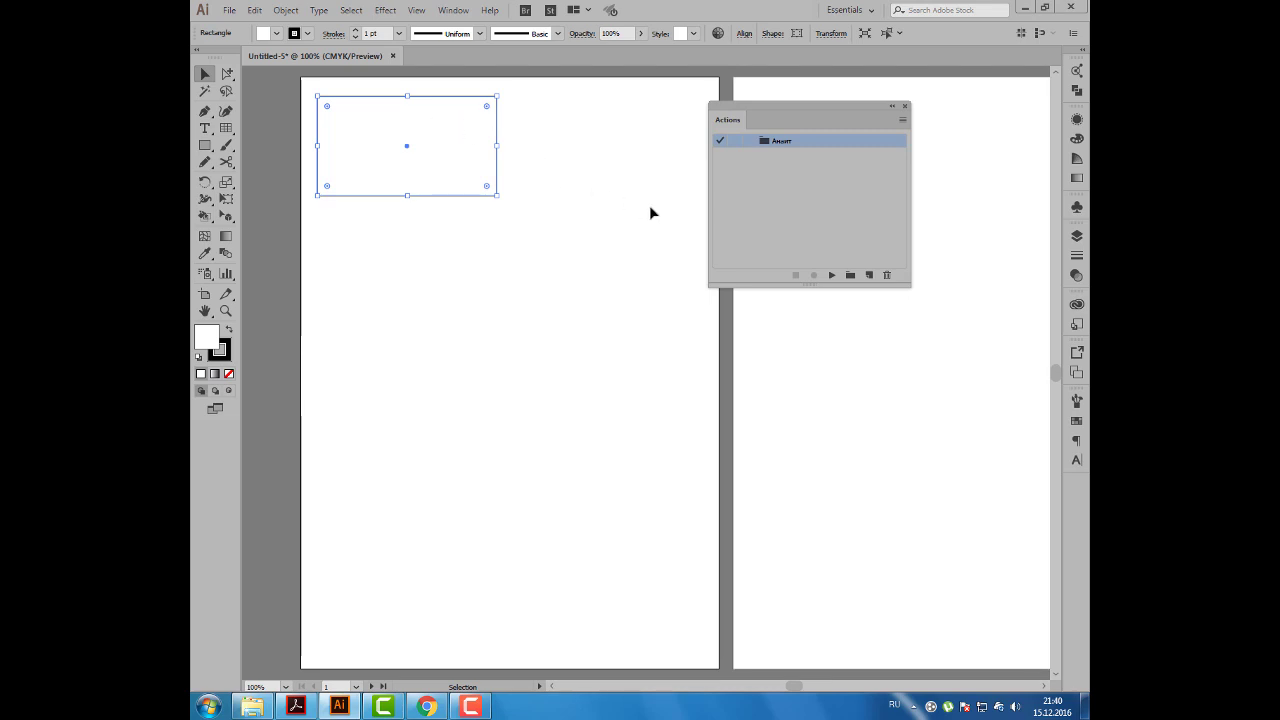
pyautogui.moveTo(748, 120); pyautogui.dragTo(604, 107)
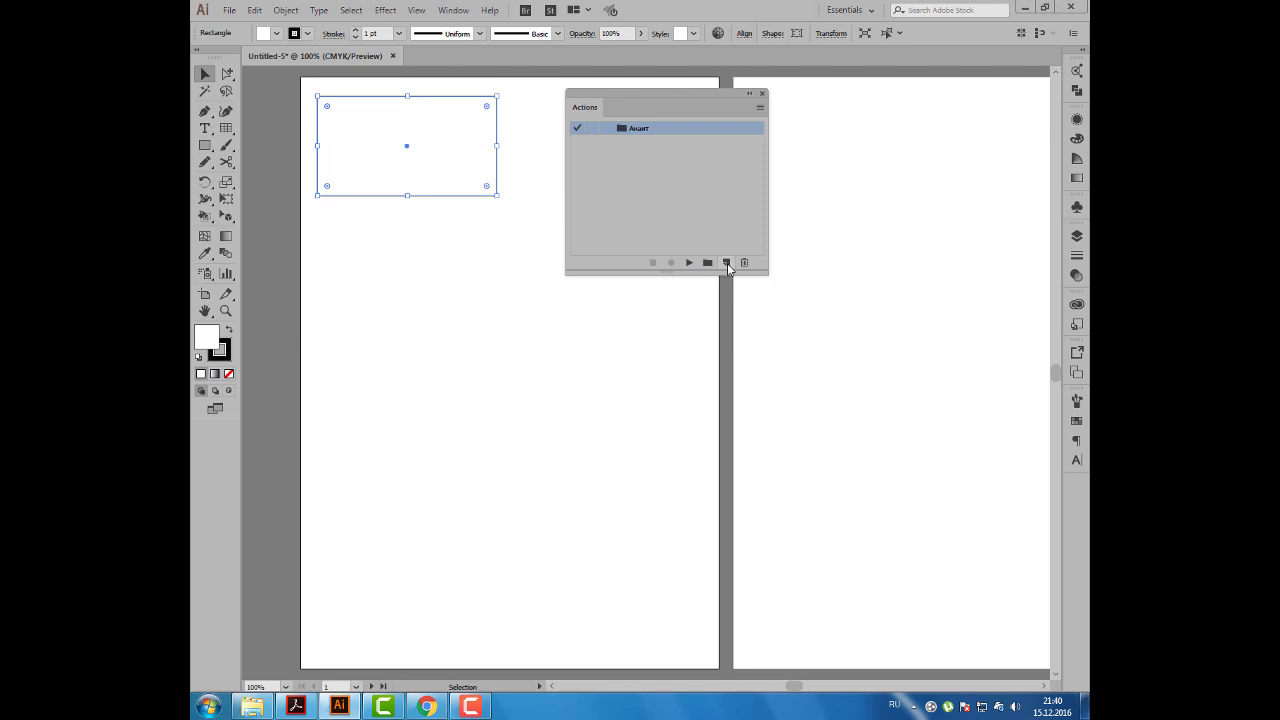
pyautogui.moveTo(666, 109); pyautogui.dragTo(826, 105)
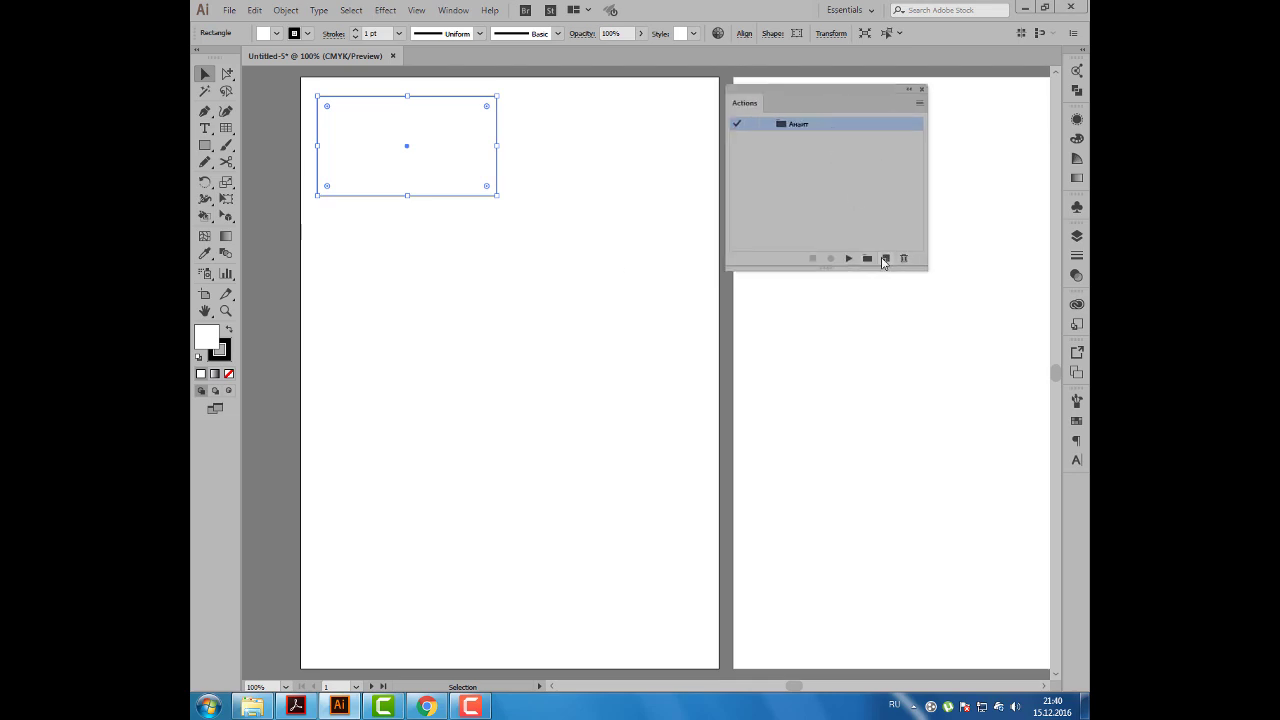
pyautogui.click(886, 259)
pyautogui.write('В')
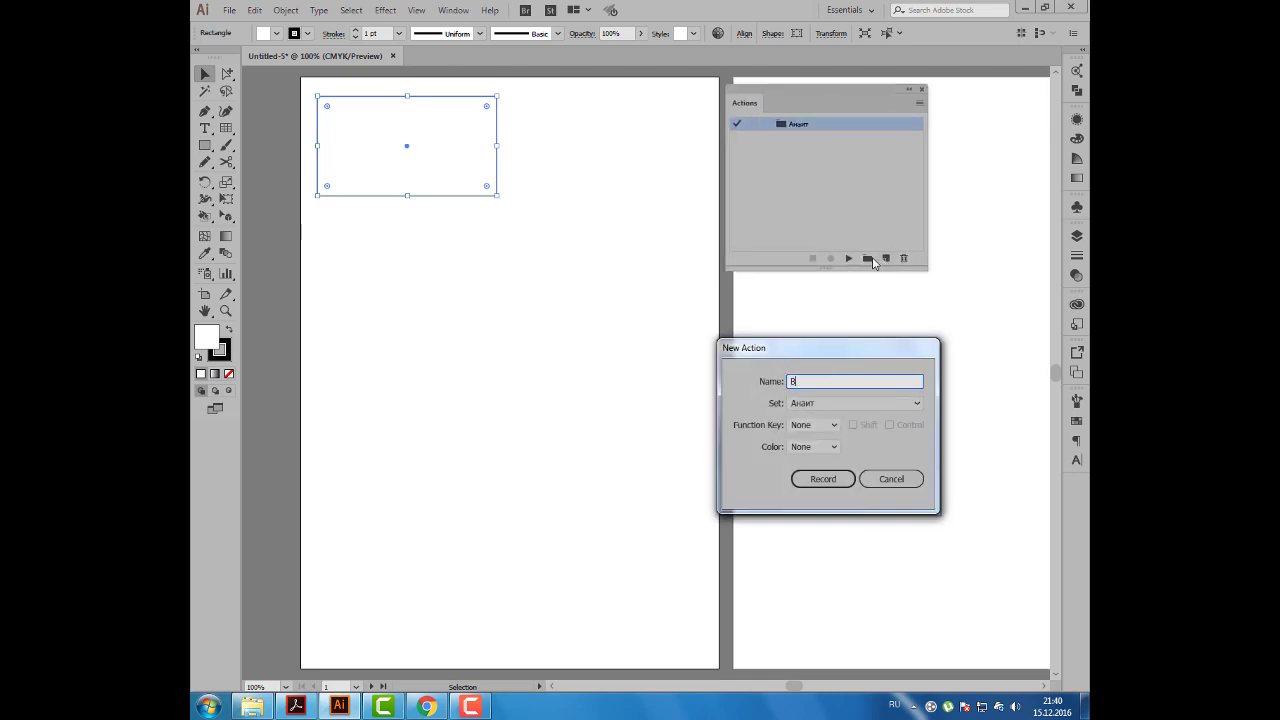
pyautogui.write('изит')
pyautogui.write('ки')
pyautogui.click(825, 426)
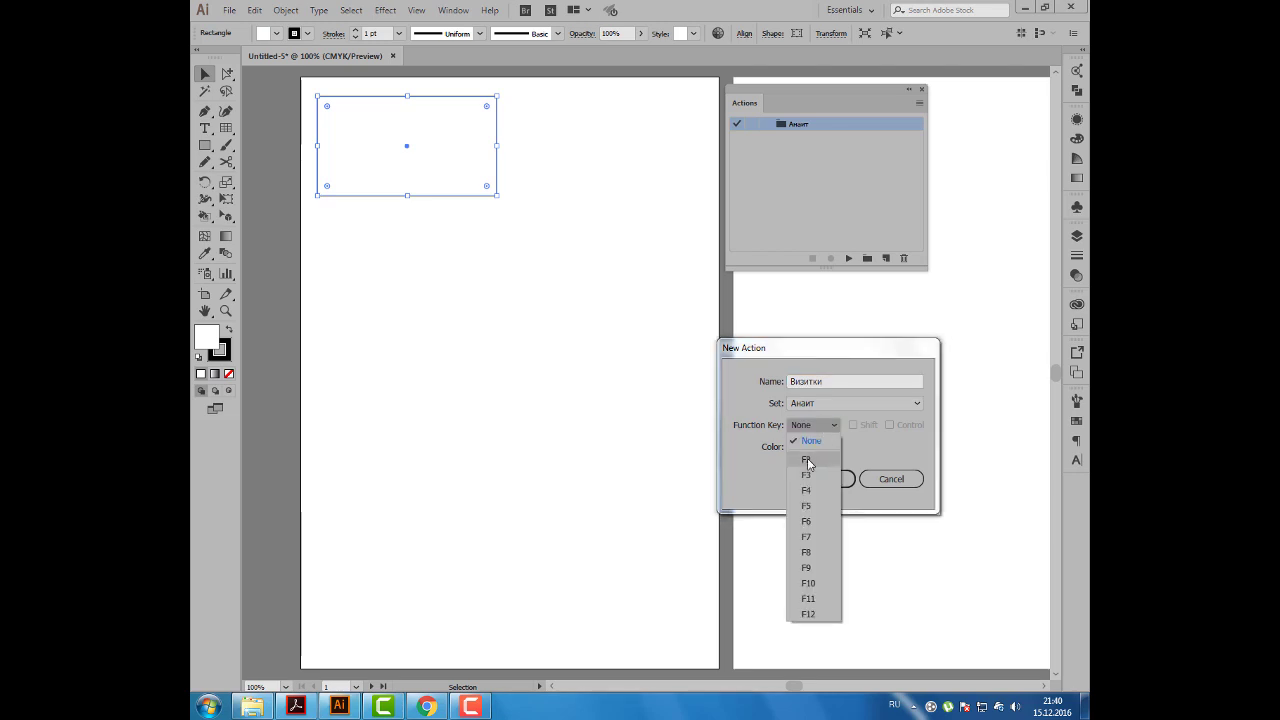
pyautogui.click(808, 460)
pyautogui.click(853, 425)
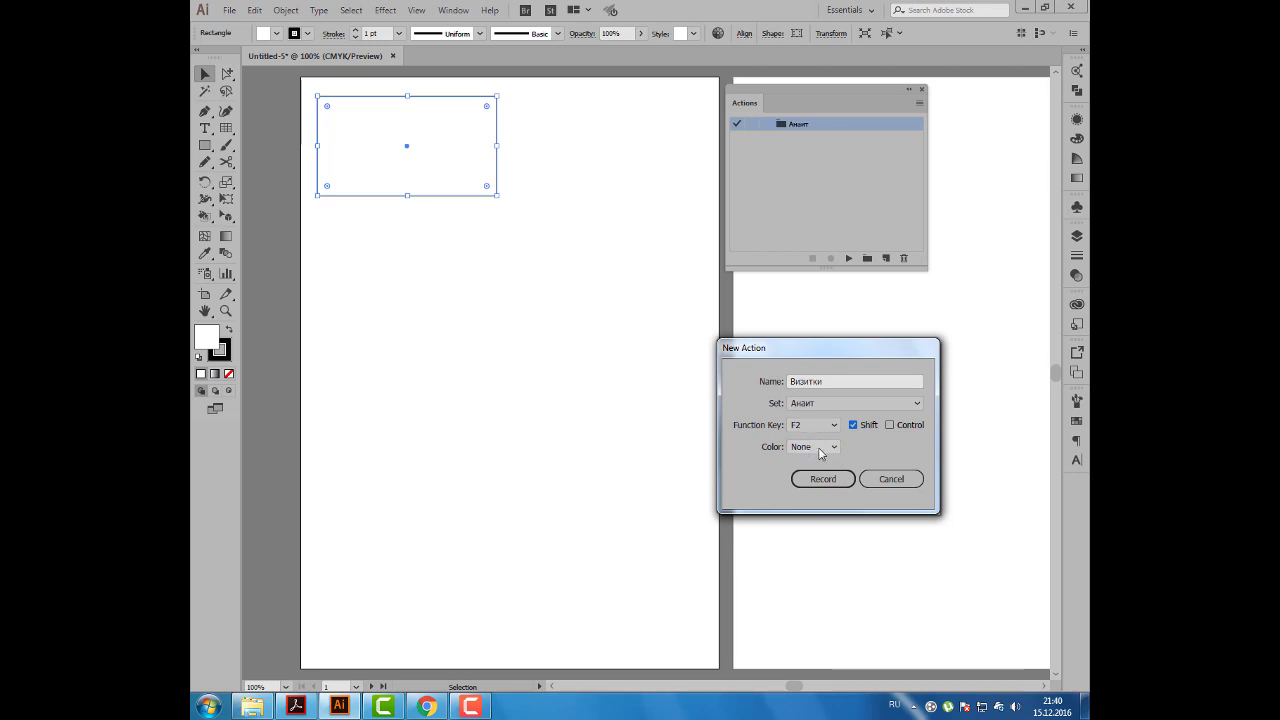
pyautogui.click(820, 453)
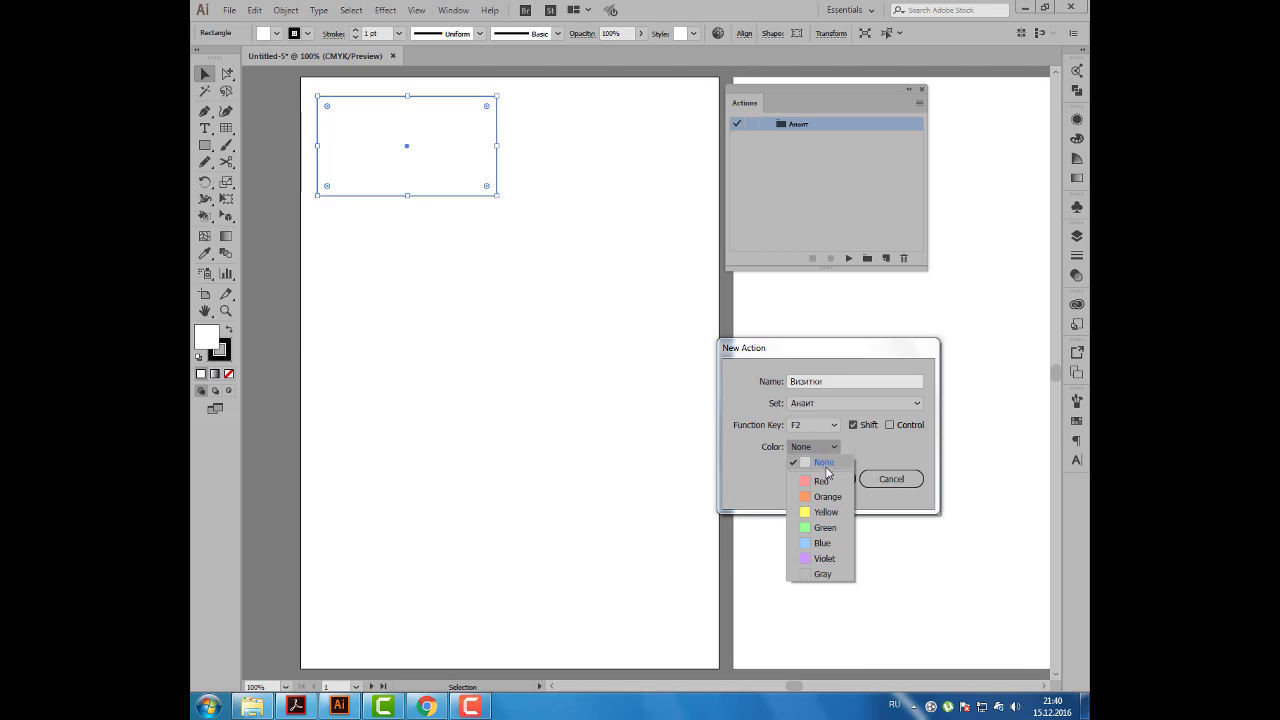
pyautogui.click(818, 484)
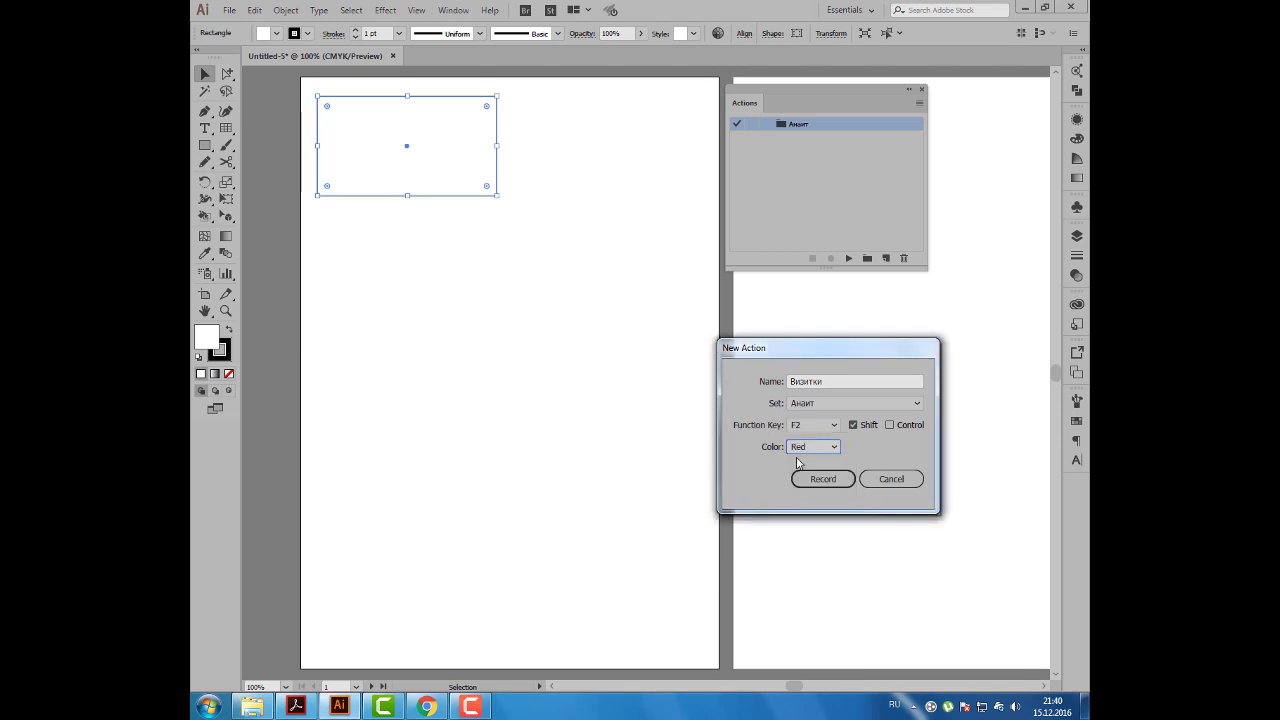
pyautogui.moveTo(864, 348); pyautogui.dragTo(870, 325)
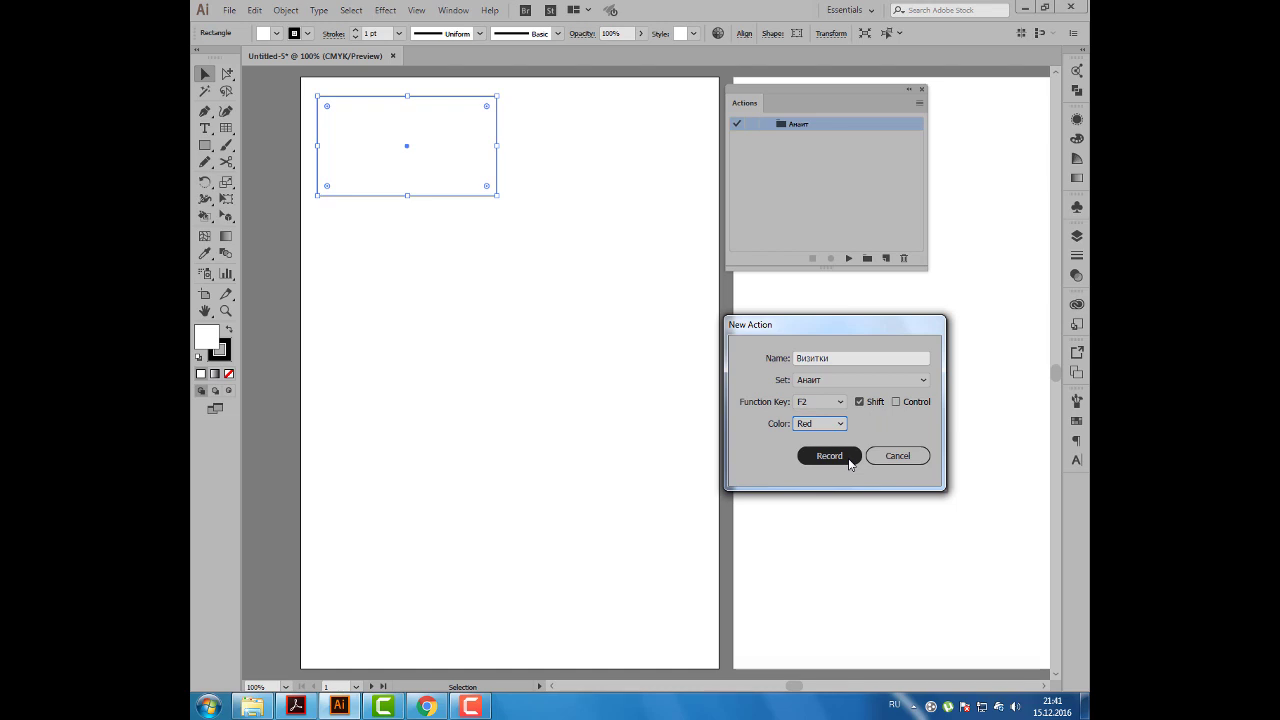
pyautogui.click(847, 459)
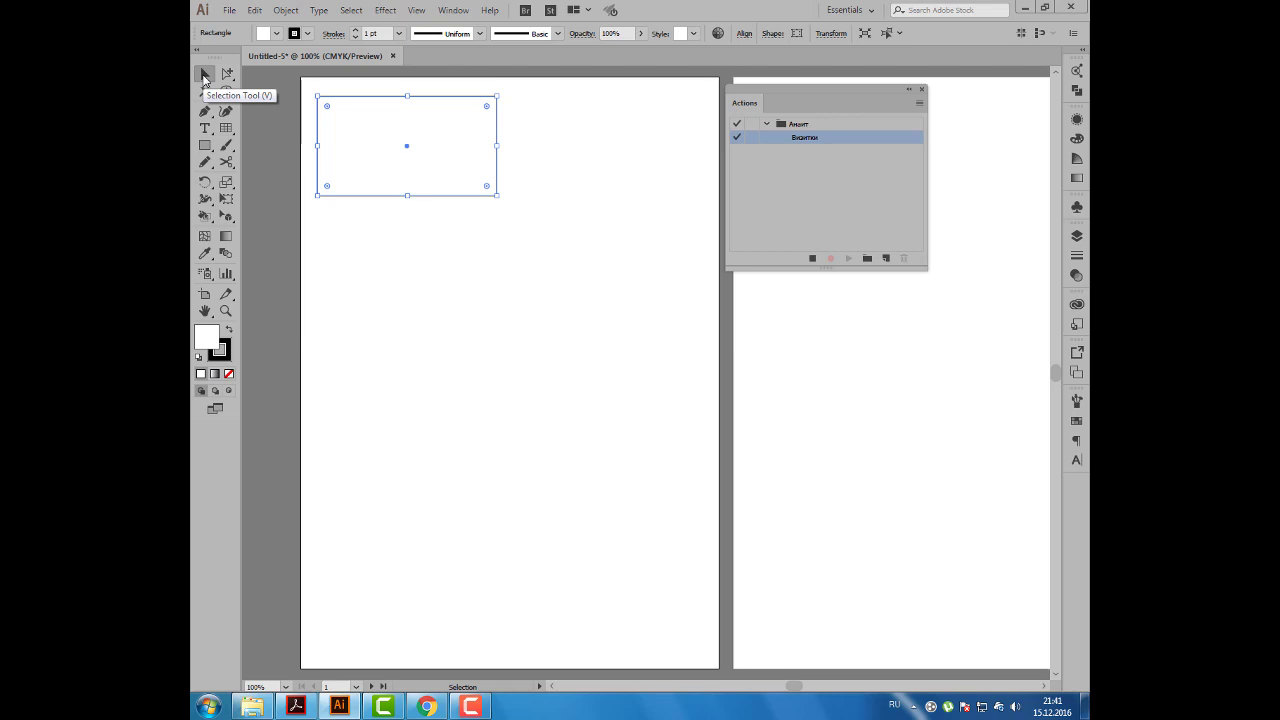
# Copy the rectangle 95 mm right (0 mm vertical) with Move, then select both rectangles
pyautogui.doubleClick(203, 76)
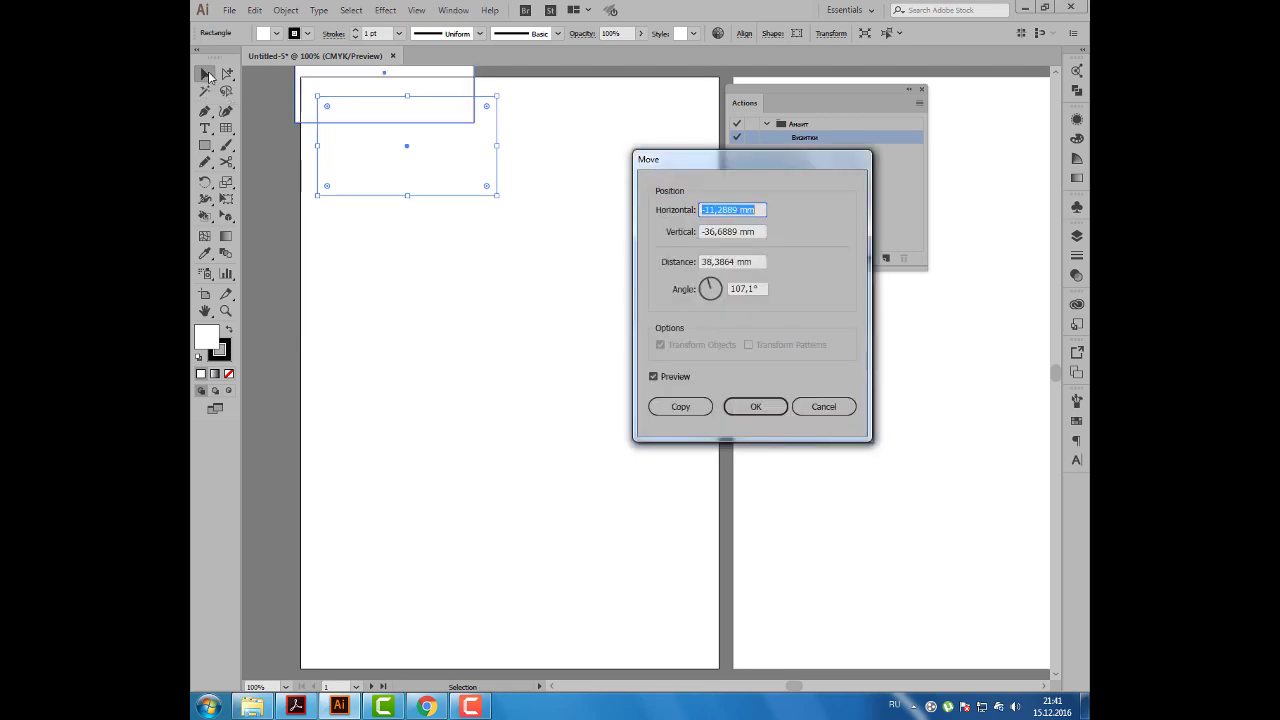
pyautogui.write('95')
pyautogui.press('Tab')
pyautogui.write('0')
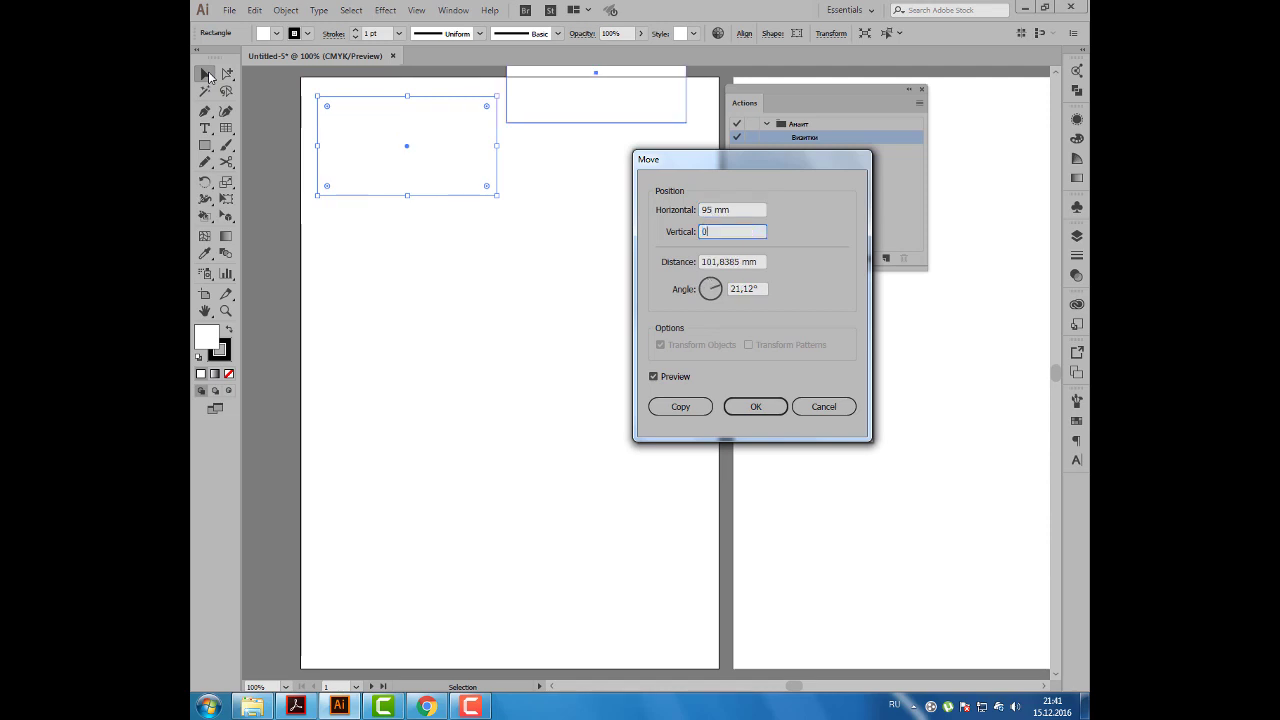
pyautogui.press('Tab')
pyautogui.click(675, 407)
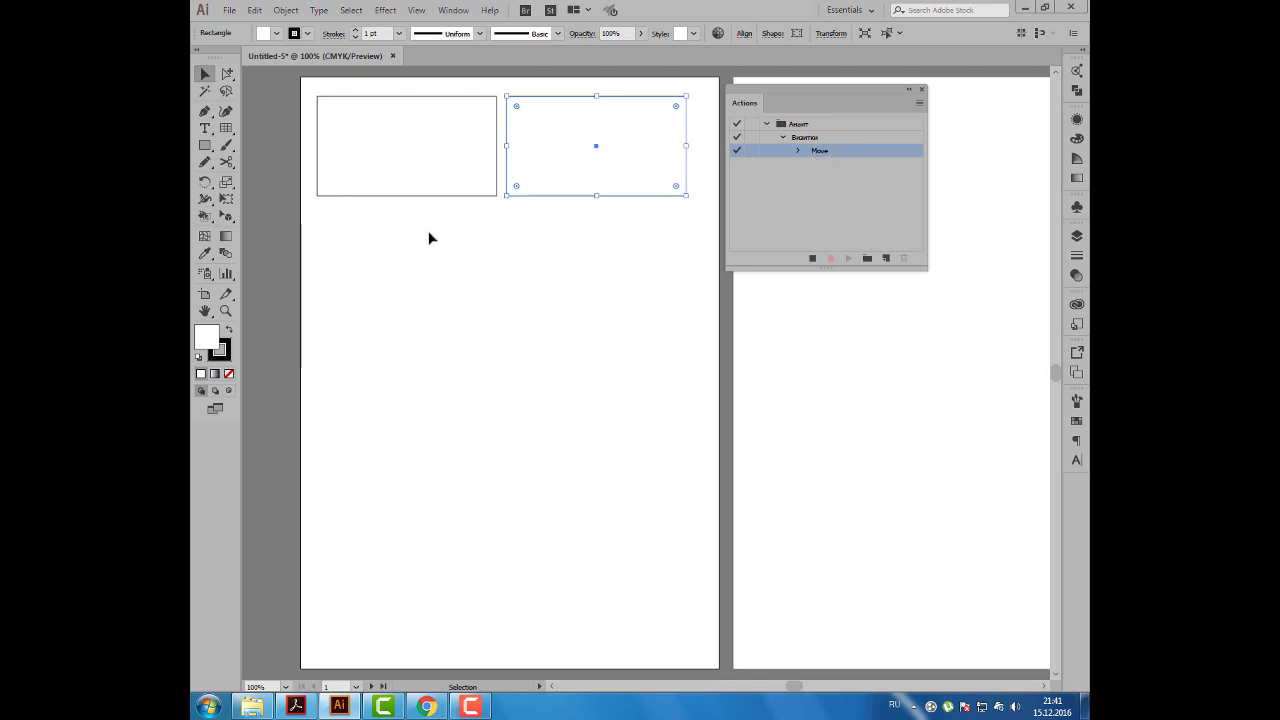
pyautogui.moveTo(392, 257)
pyautogui.mouseDown()
pyautogui.moveTo(497, 173)
pyautogui.moveTo(566, 142)
pyautogui.mouseUp()
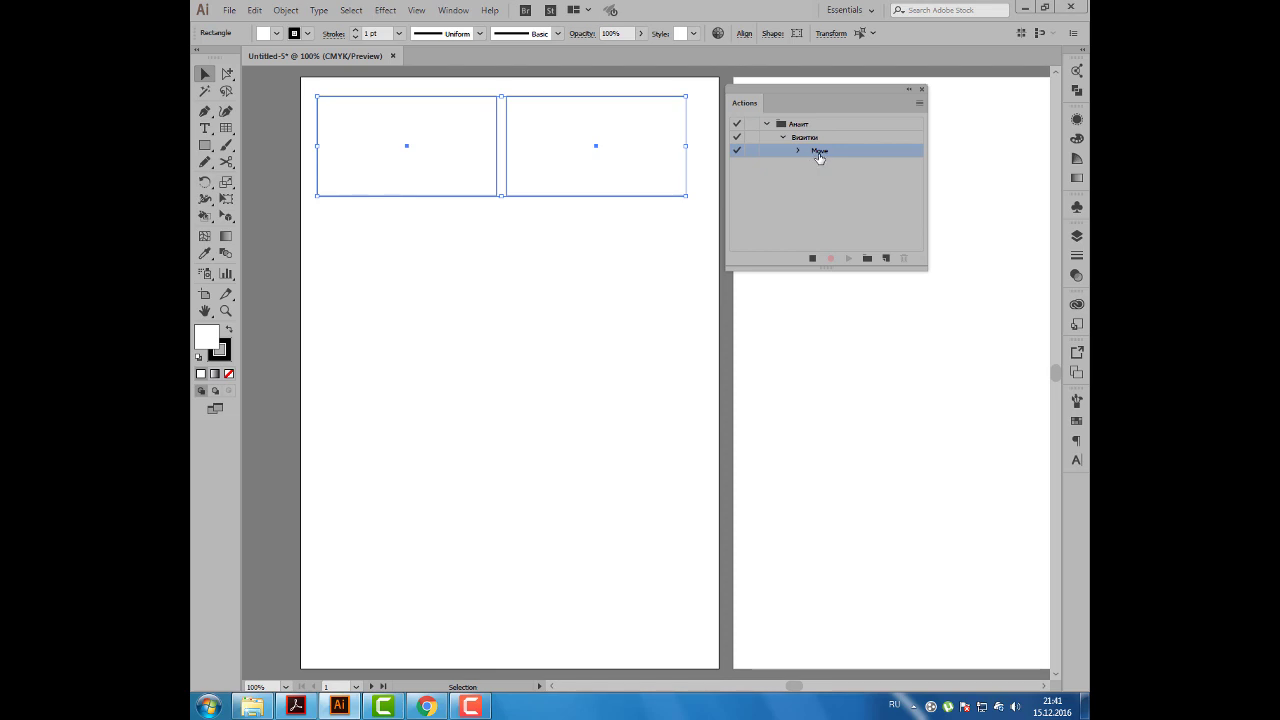
pyautogui.click(352, 11)
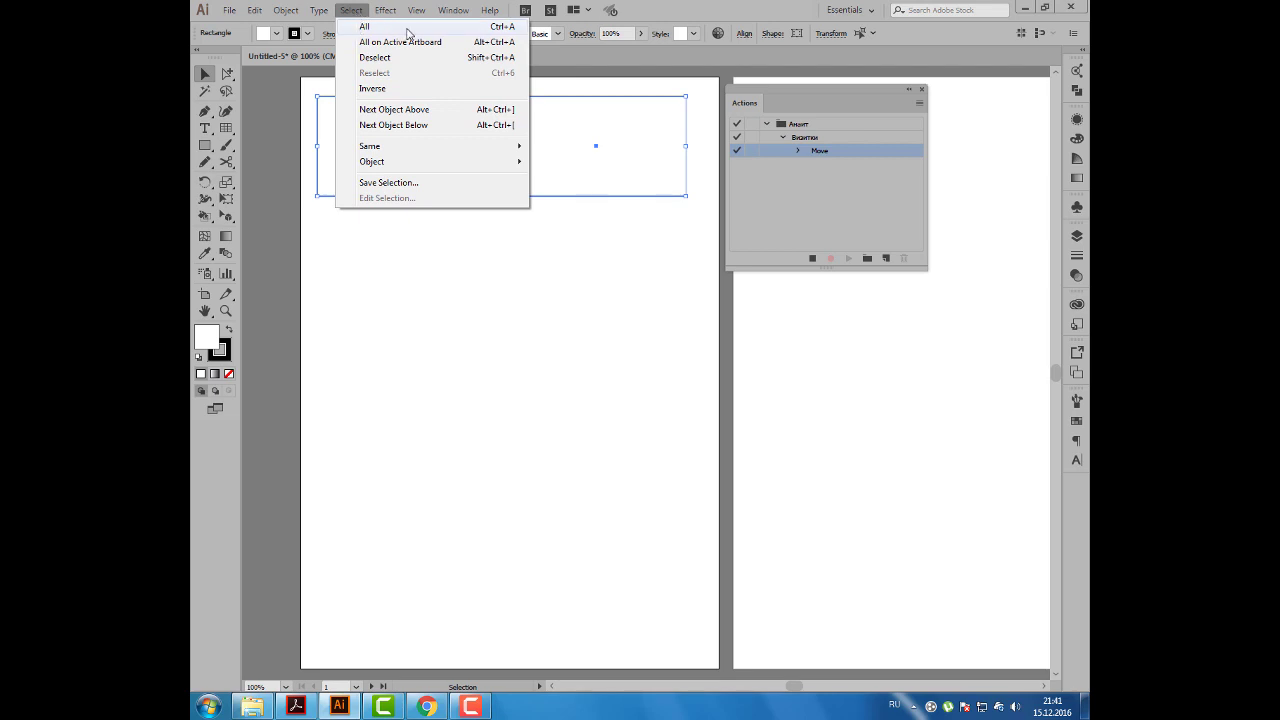
# Select all, copy both rectangles 55 mm down, and repeat with Ctrl+D for more rows
pyautogui.click(523, 28)
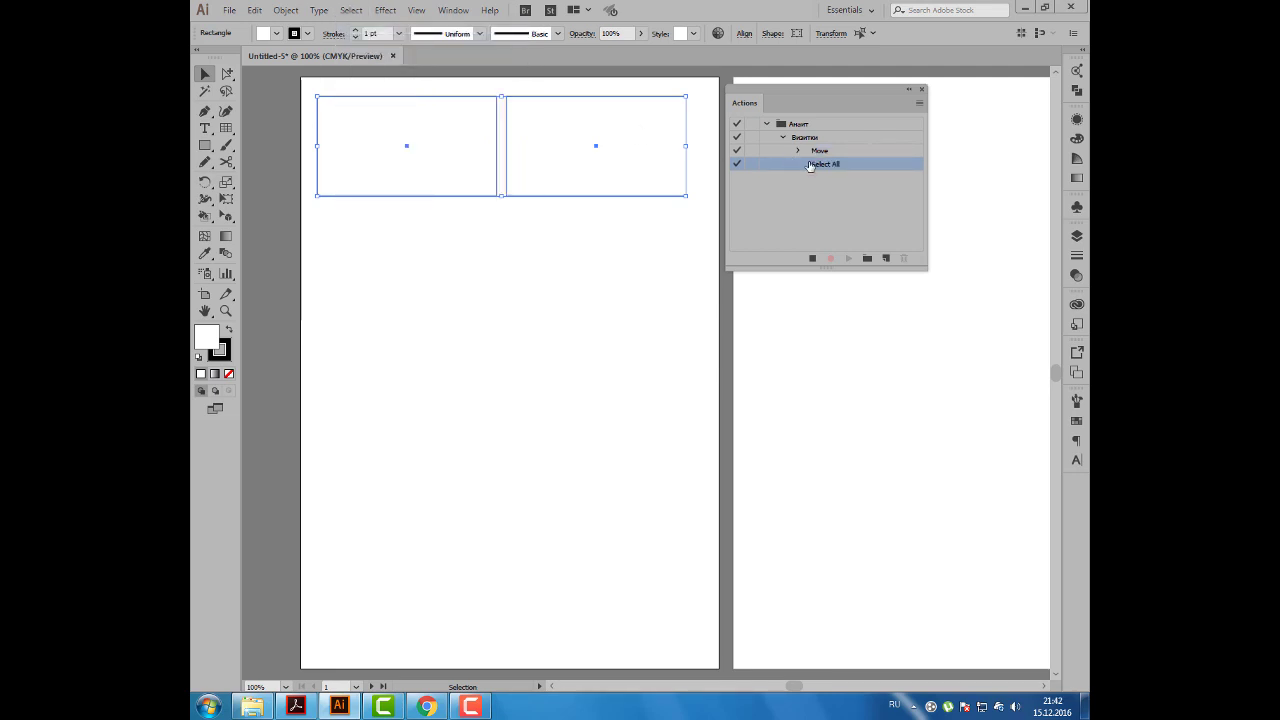
pyautogui.doubleClick(203, 76)
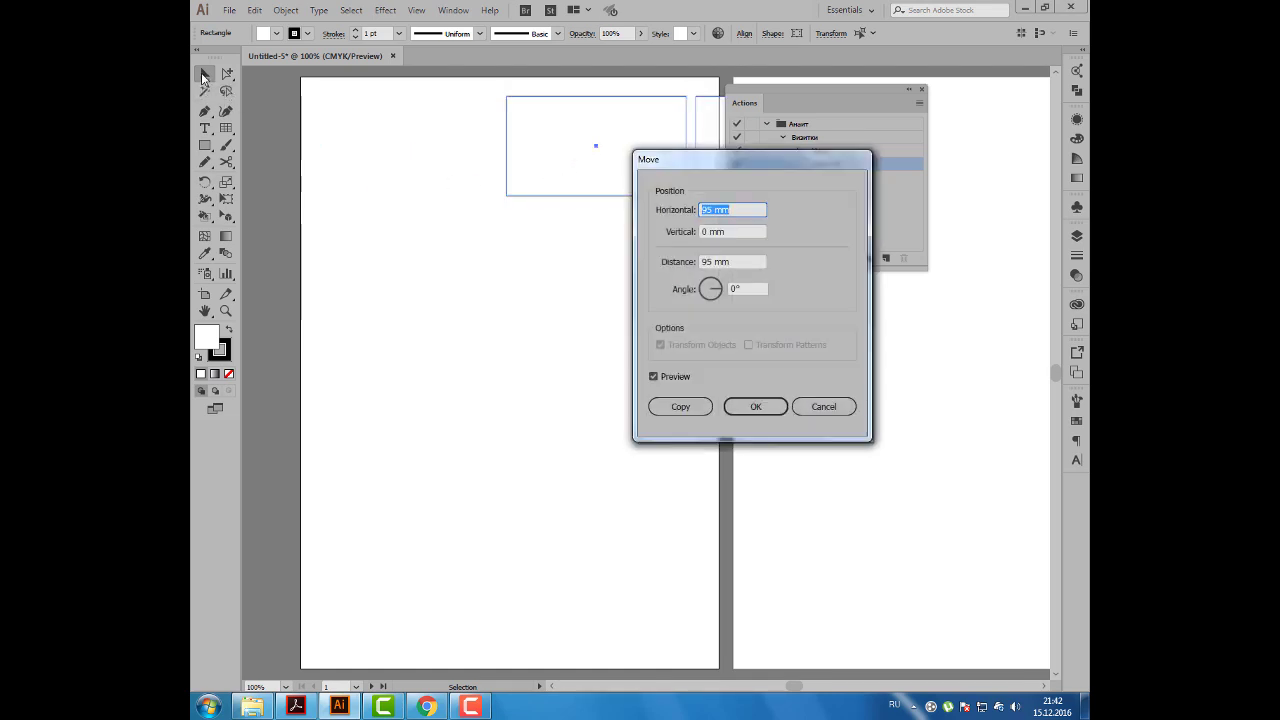
pyautogui.write('0')
pyautogui.press('Tab')
pyautogui.write('5')
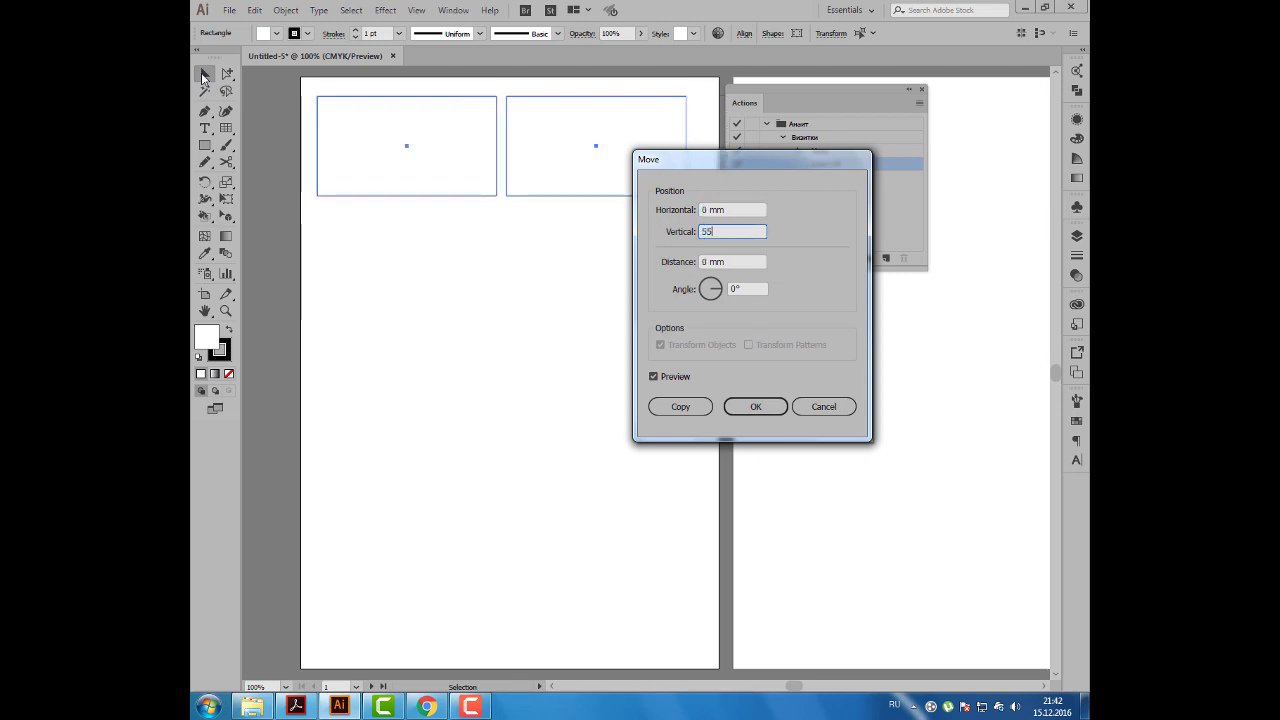
pyautogui.press('Tab')
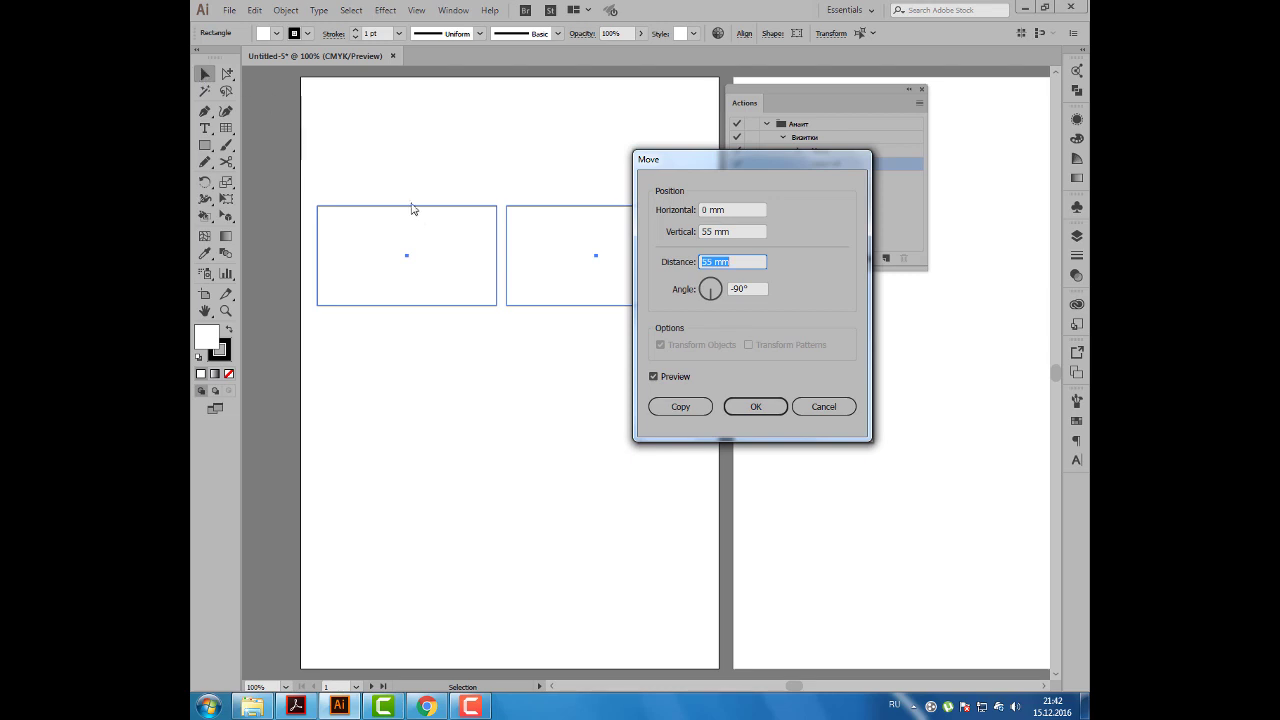
pyautogui.click(680, 408)
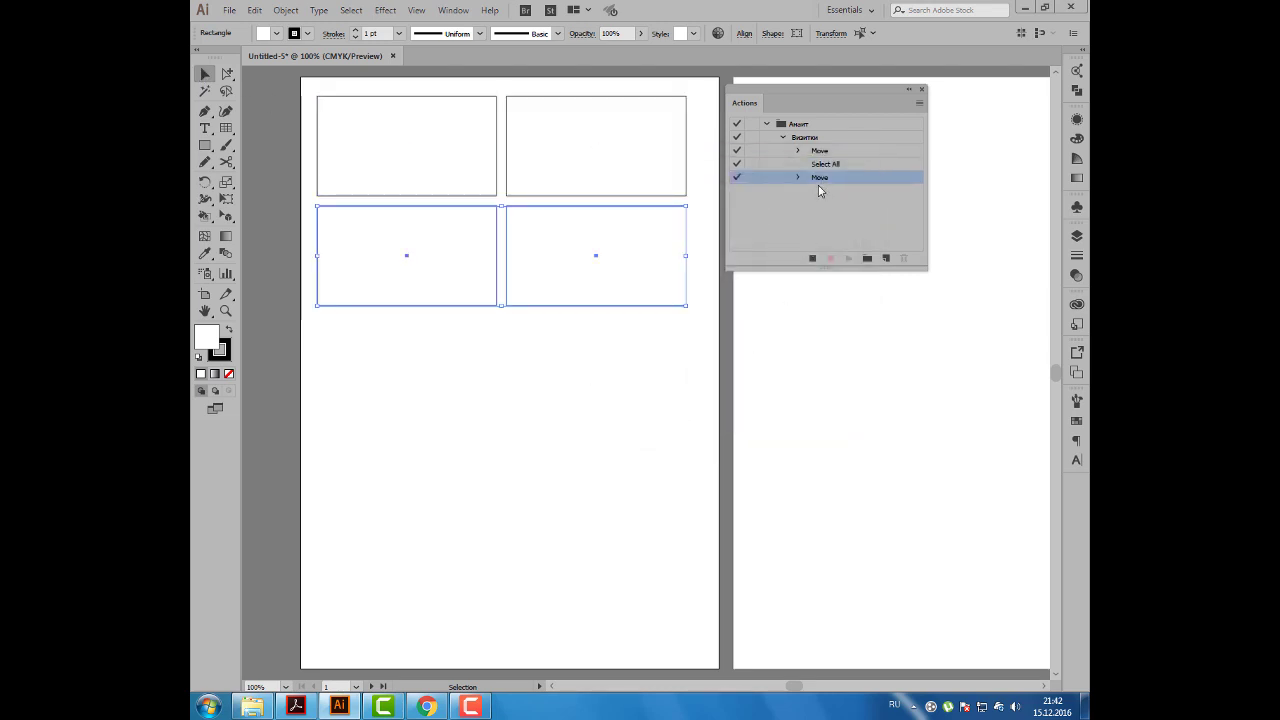
pyautogui.hotkey('ctrl', 'd')
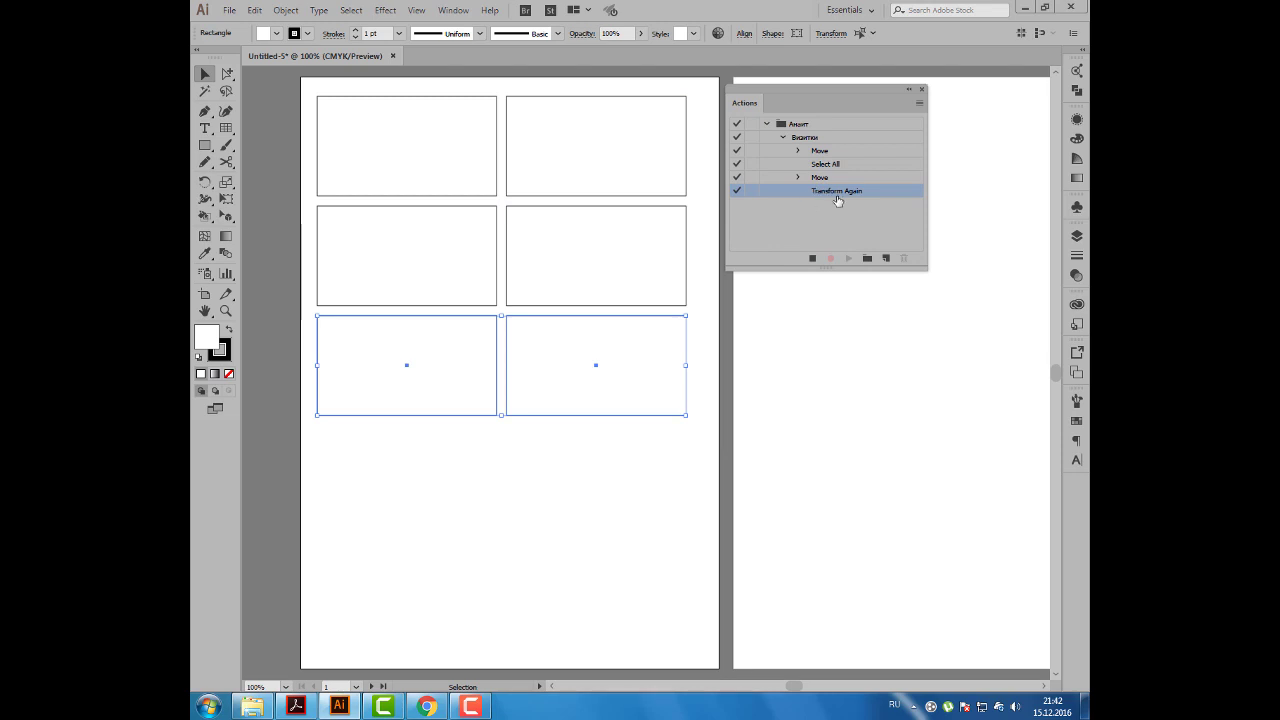
pyautogui.hotkey('ctrl', 'd')
pyautogui.hotkey('ctrl', 'd')
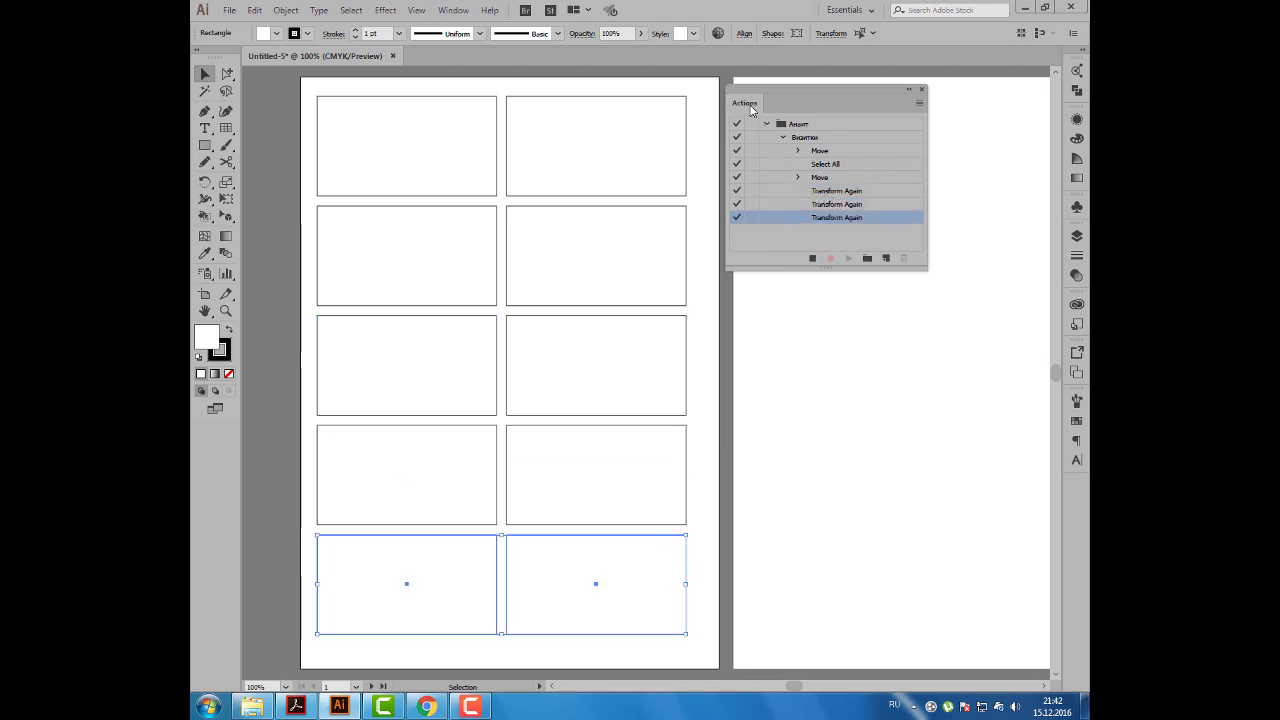
pyautogui.moveTo(751, 110); pyautogui.dragTo(808, 113)
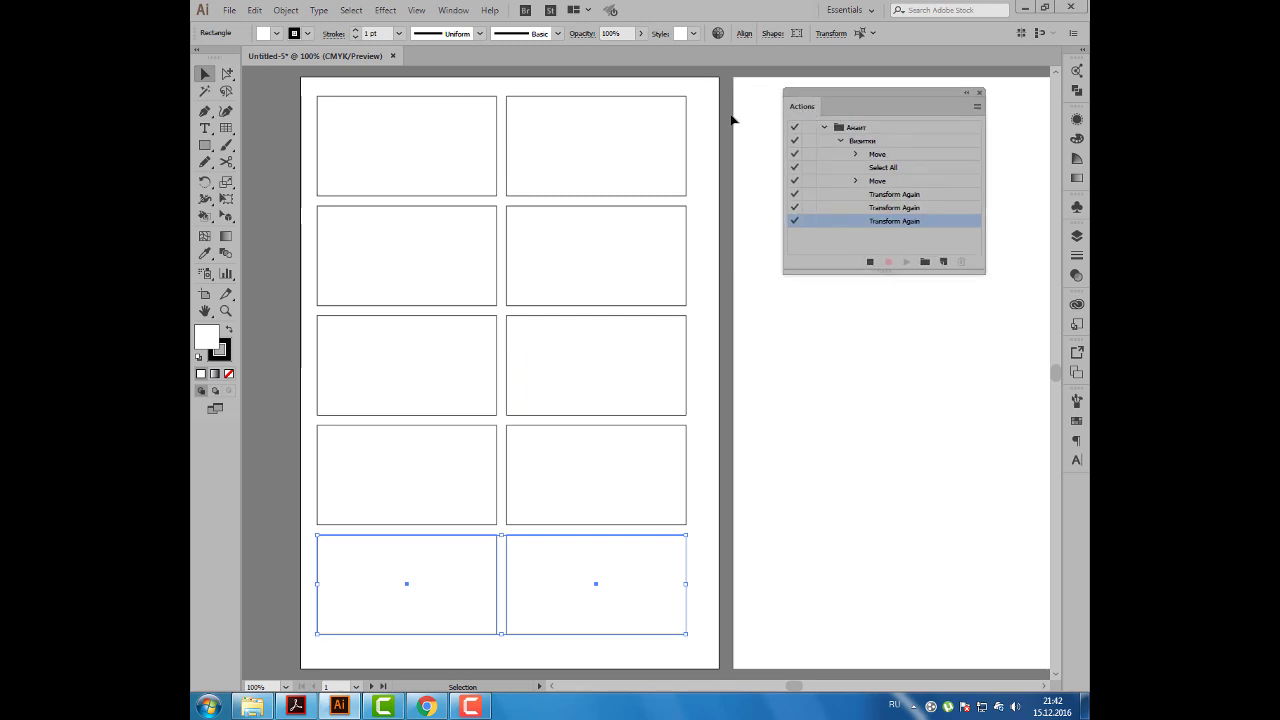
# Select all the rectangles and group them
pyautogui.click(343, 12)
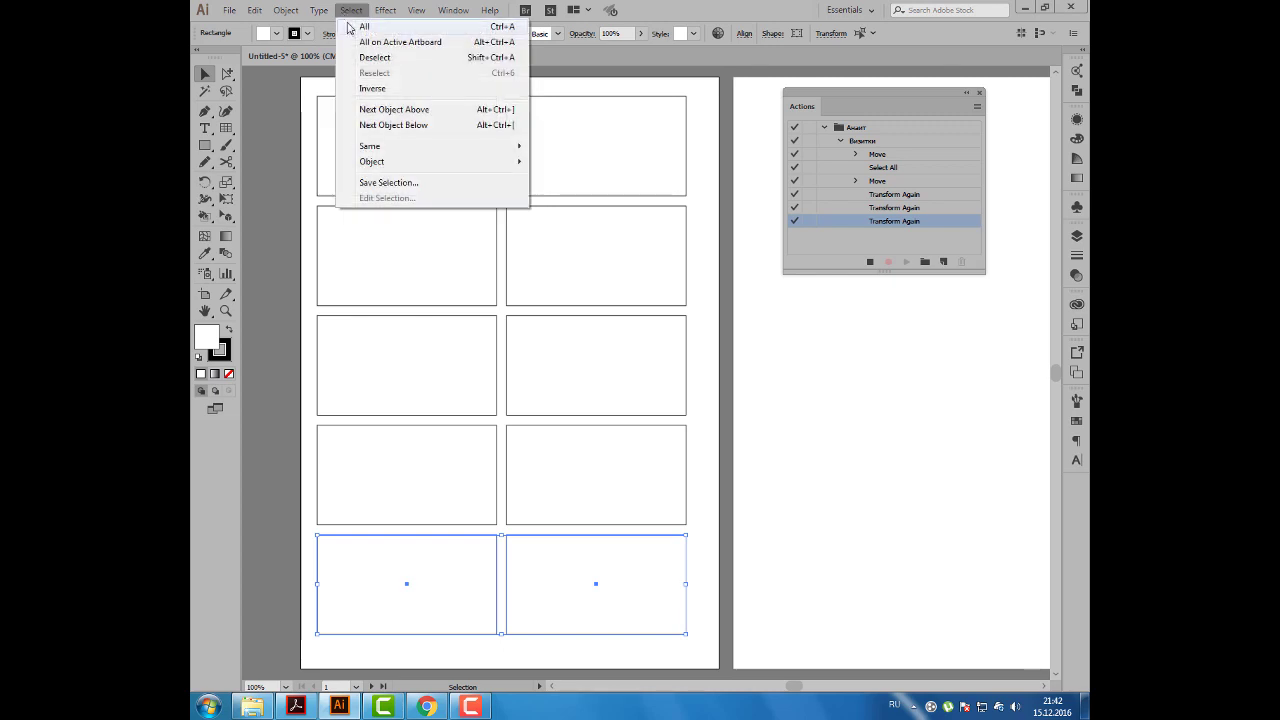
pyautogui.click(404, 29)
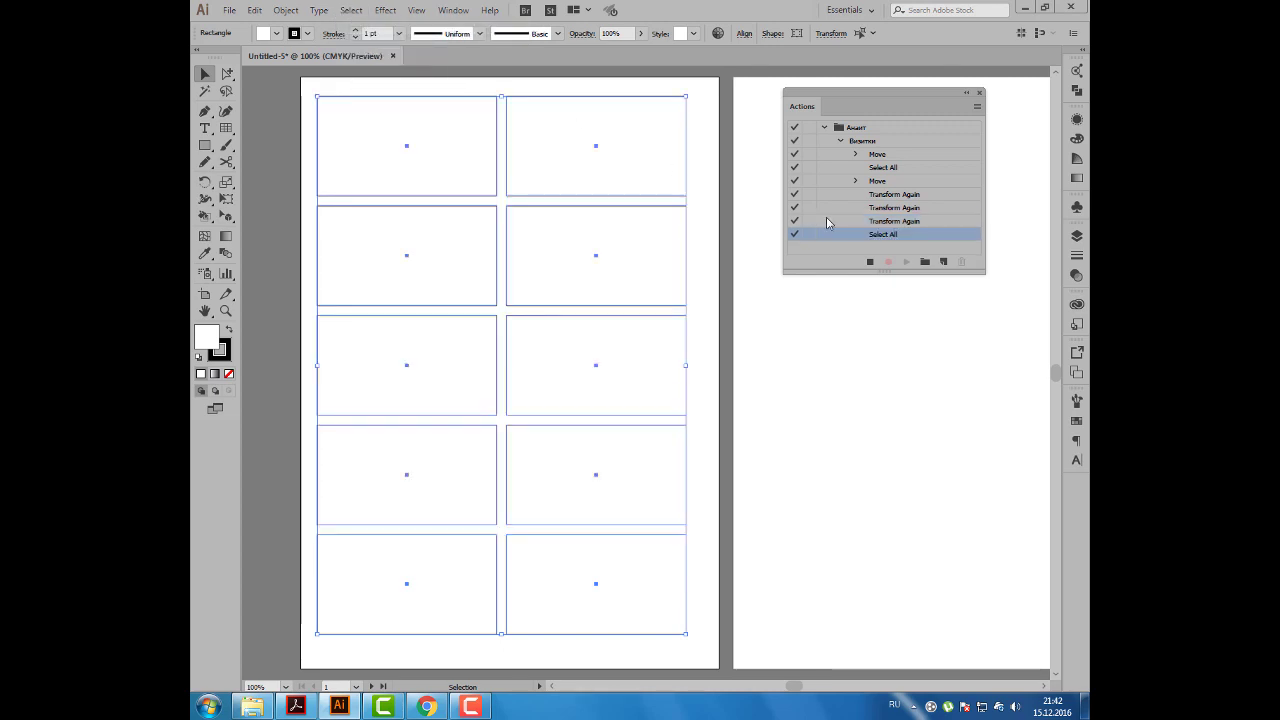
pyautogui.click(287, 10)
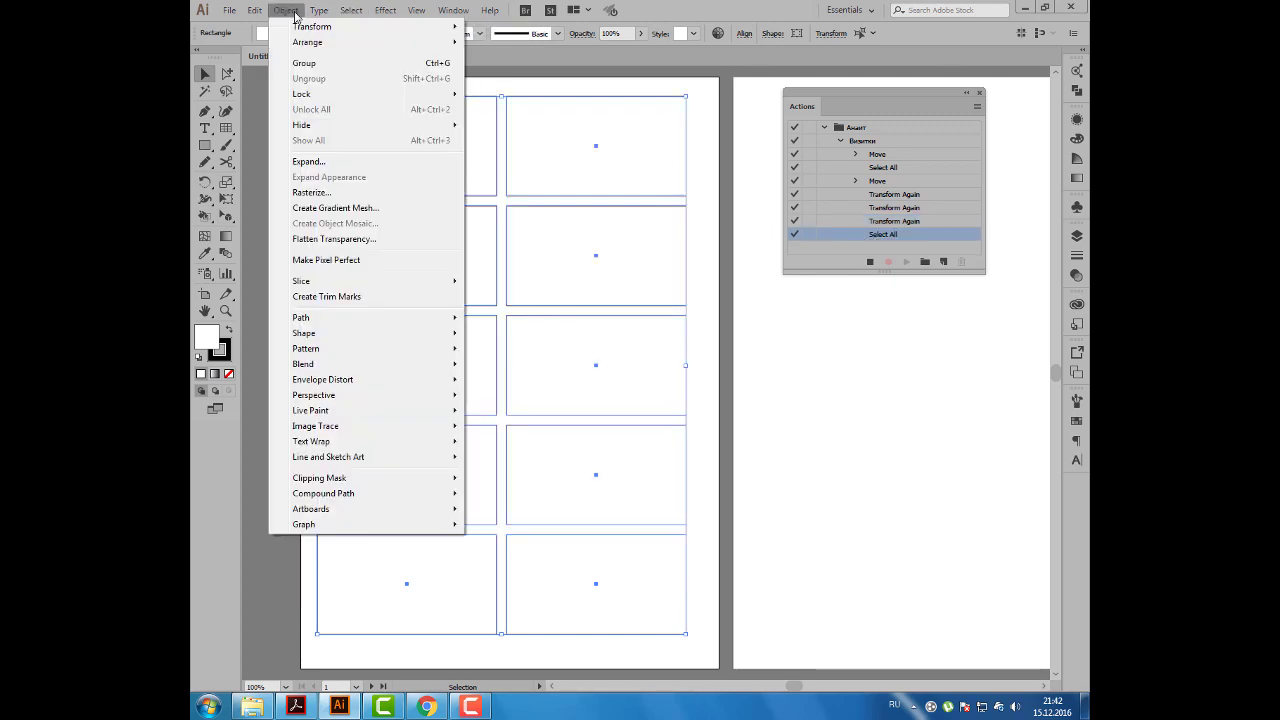
pyautogui.click(305, 64)
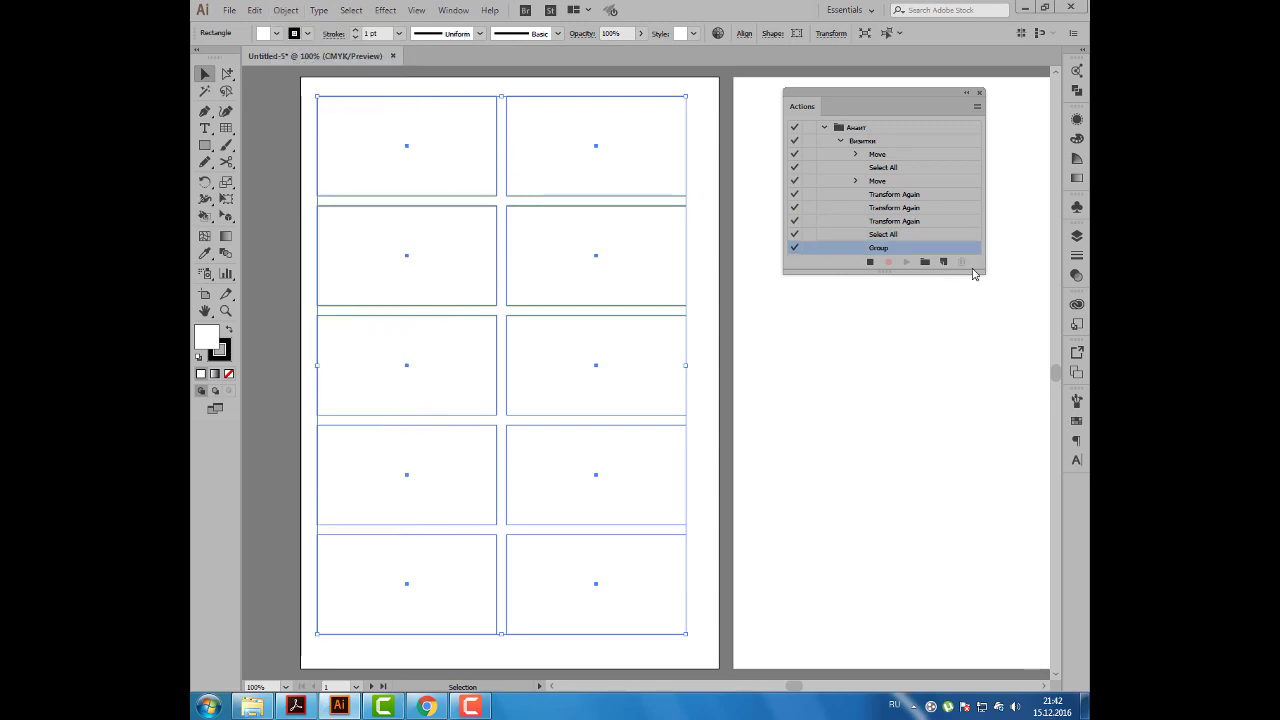
pyautogui.moveTo(980, 275); pyautogui.dragTo(999, 334)
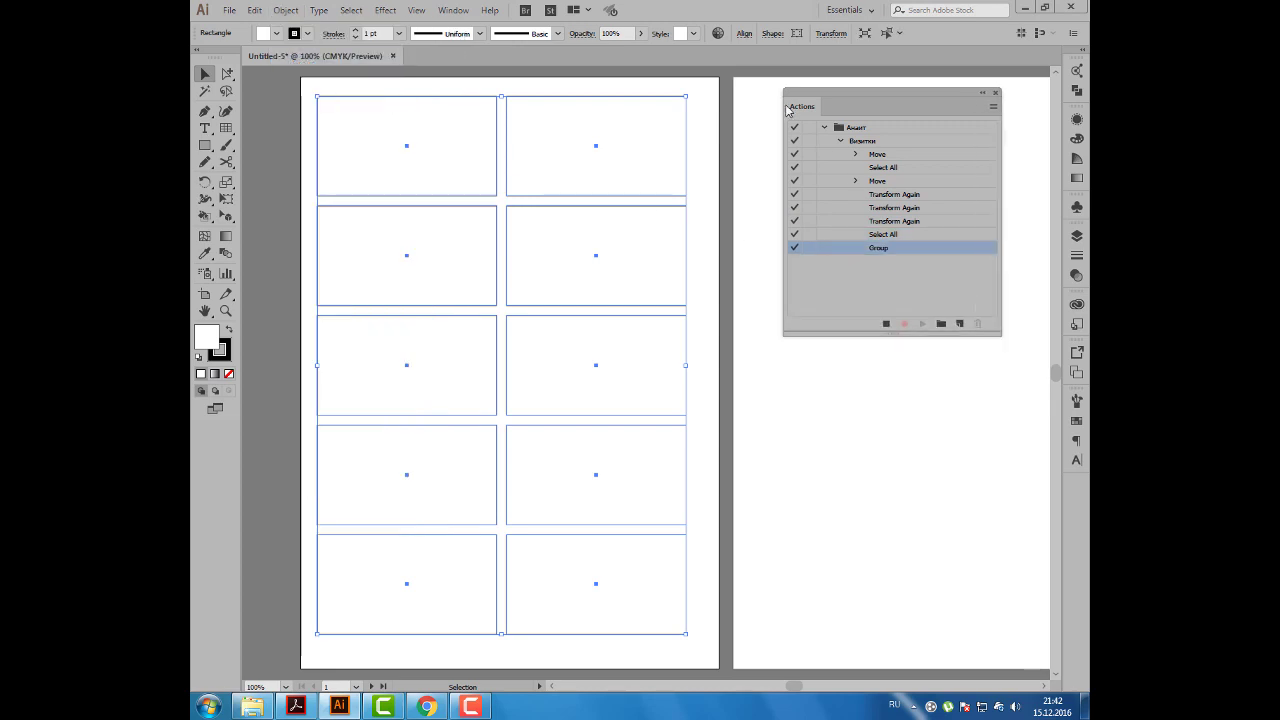
# Centre the group horizontally and vertically on the artboard, then stop recording
pyautogui.click(743, 34)
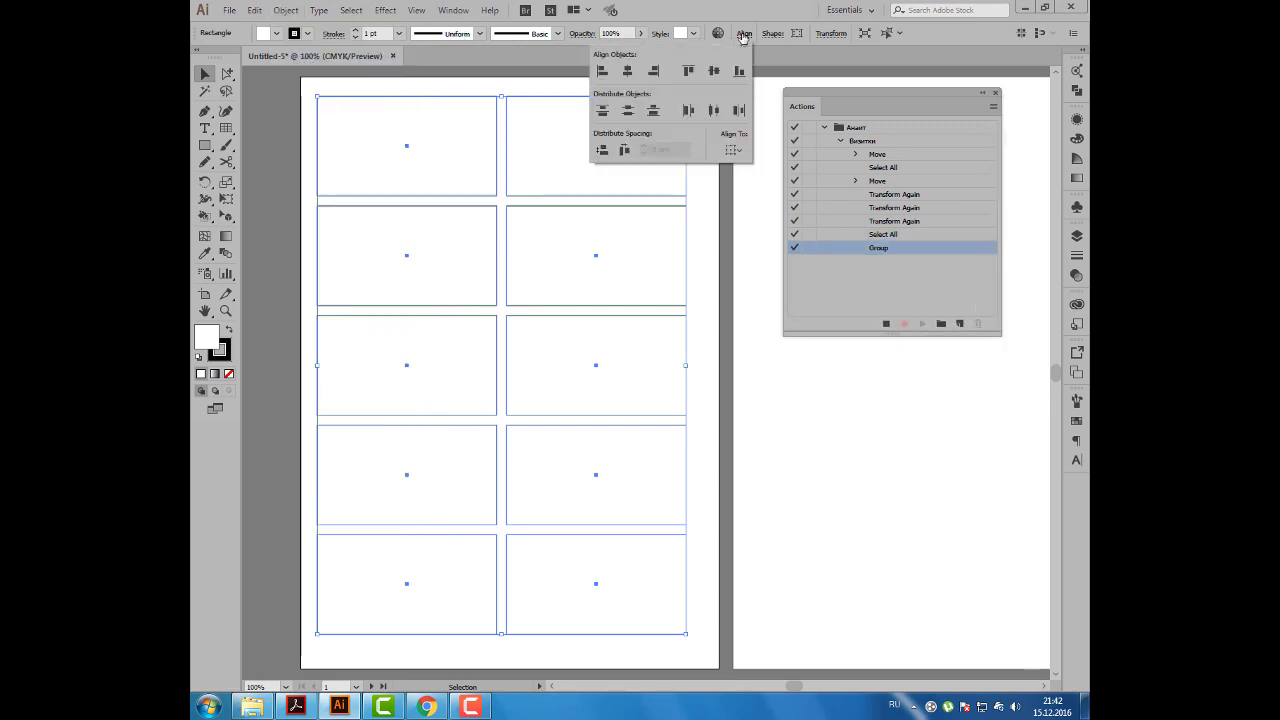
pyautogui.click(737, 151)
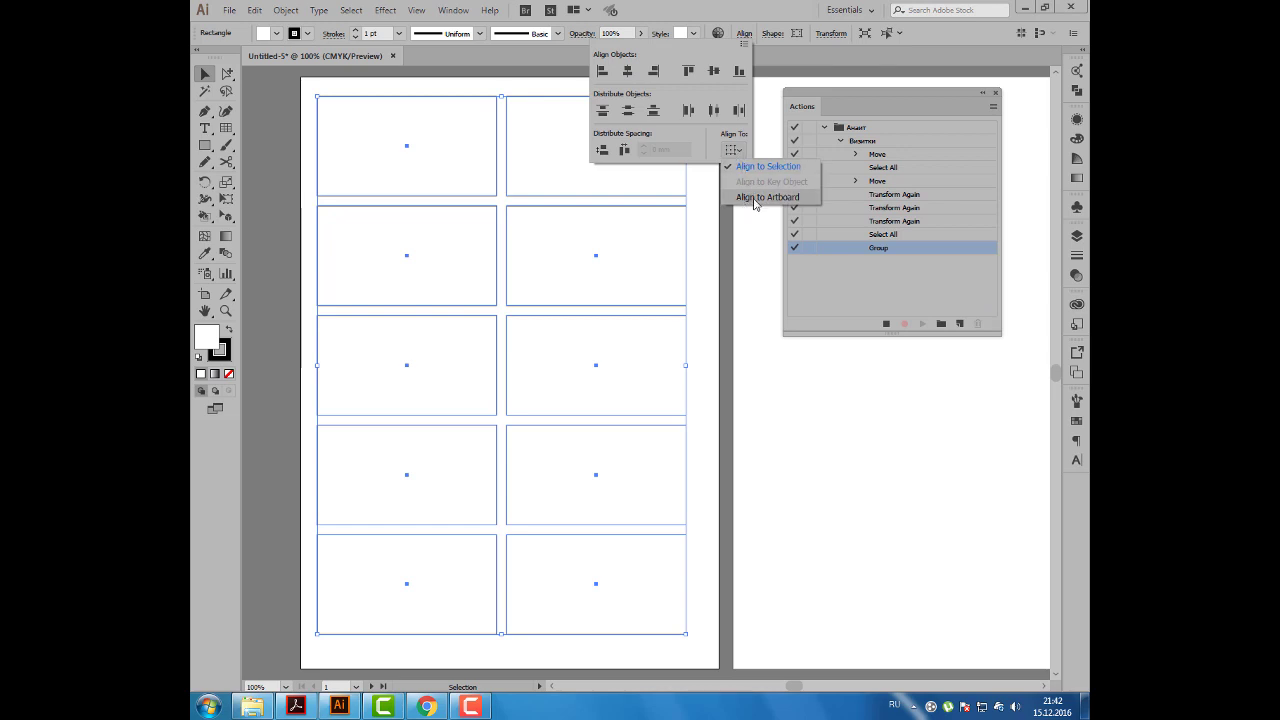
pyautogui.click(754, 199)
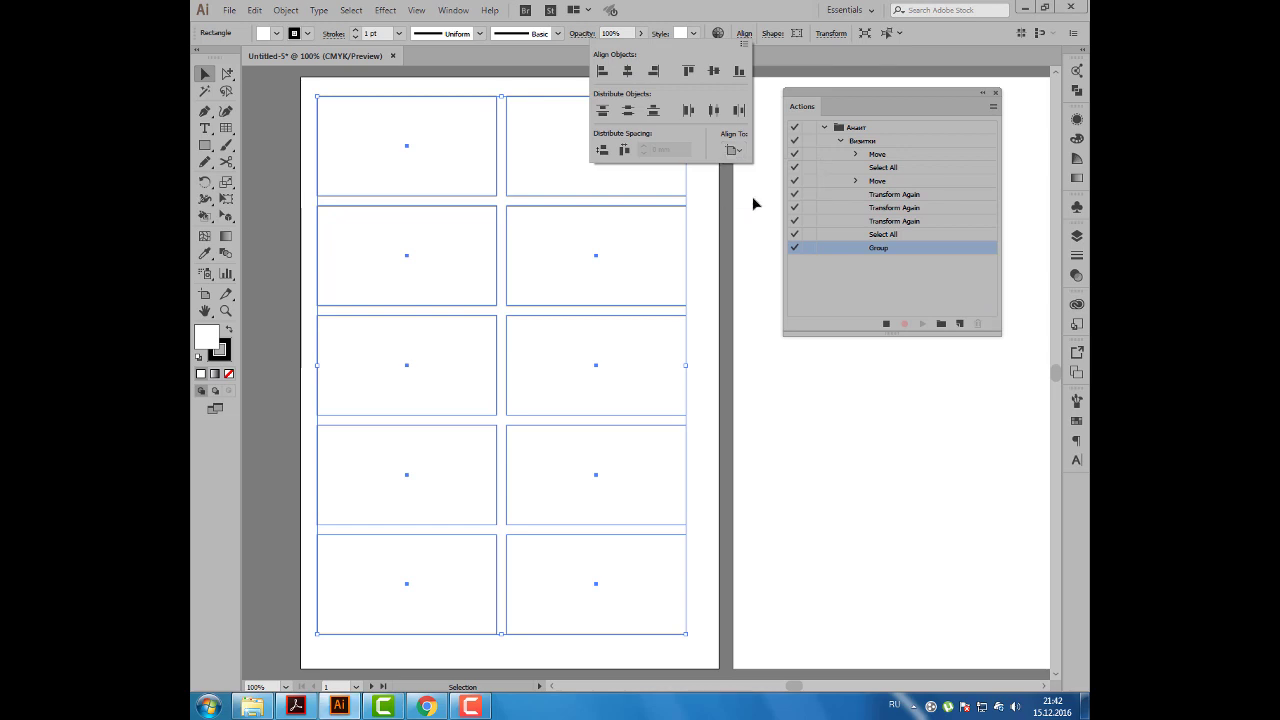
pyautogui.click(627, 71)
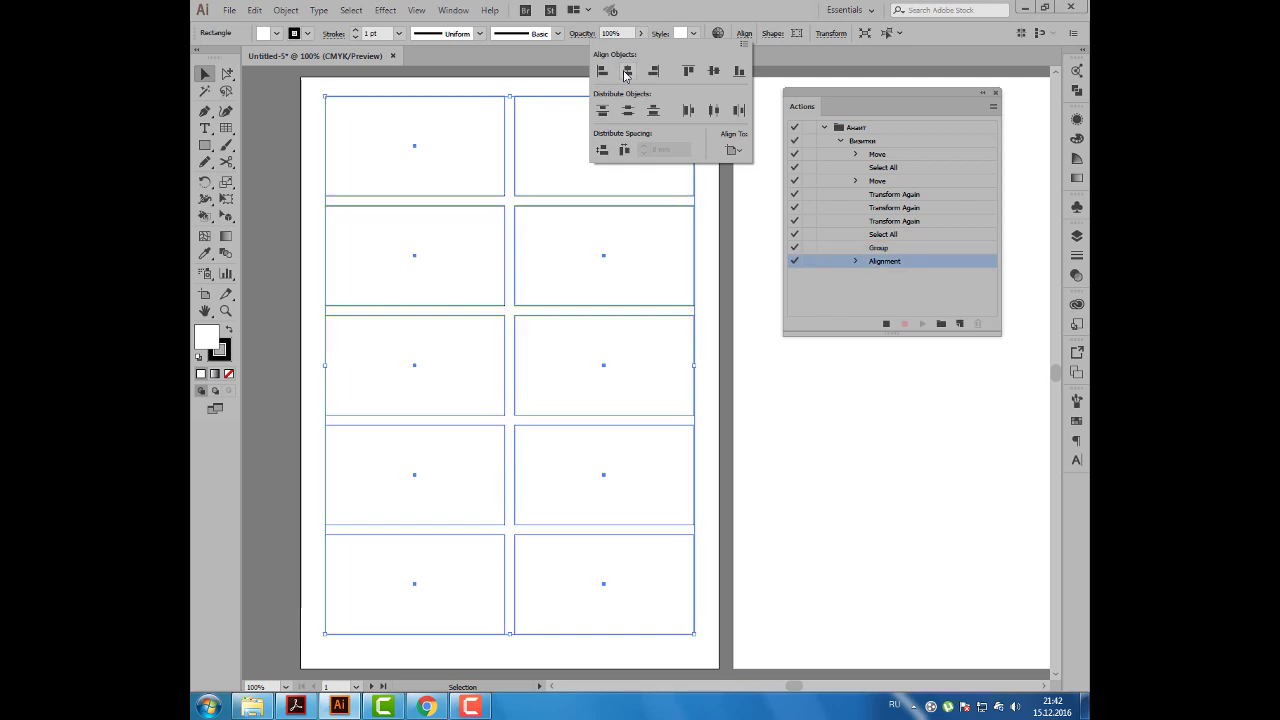
pyautogui.click(718, 76)
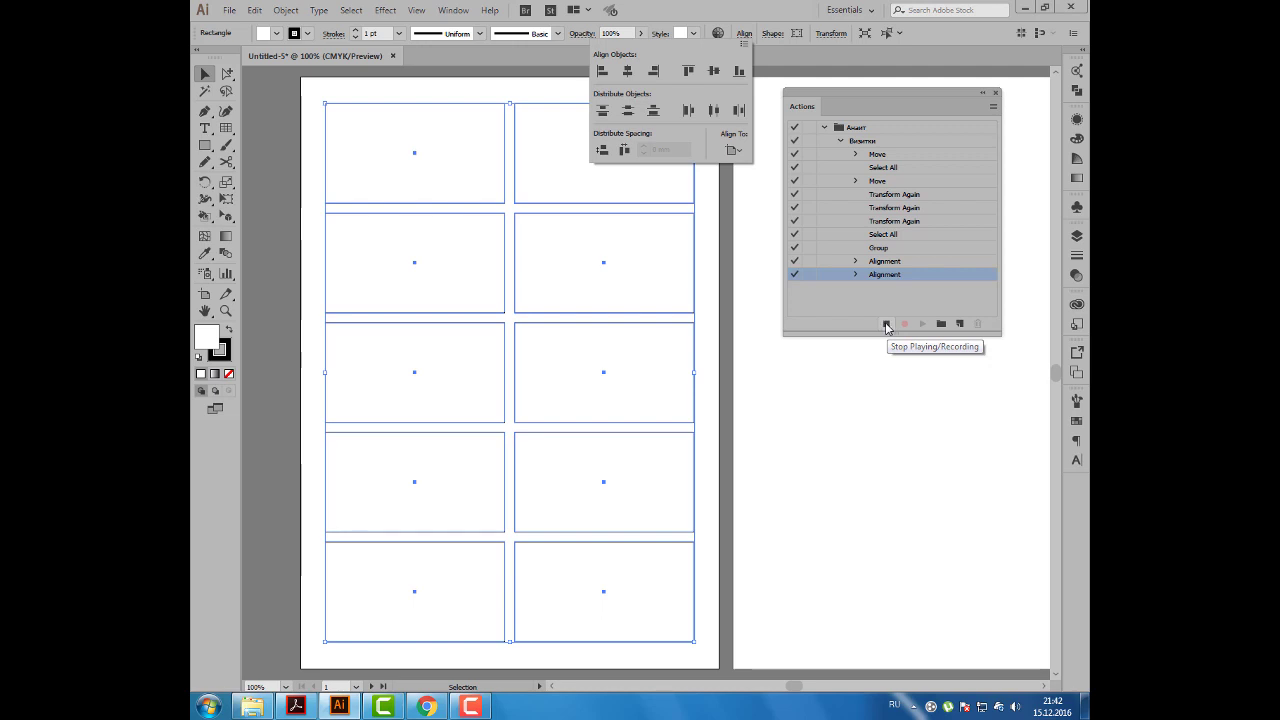
pyautogui.click(885, 326)
pyautogui.click(885, 326)
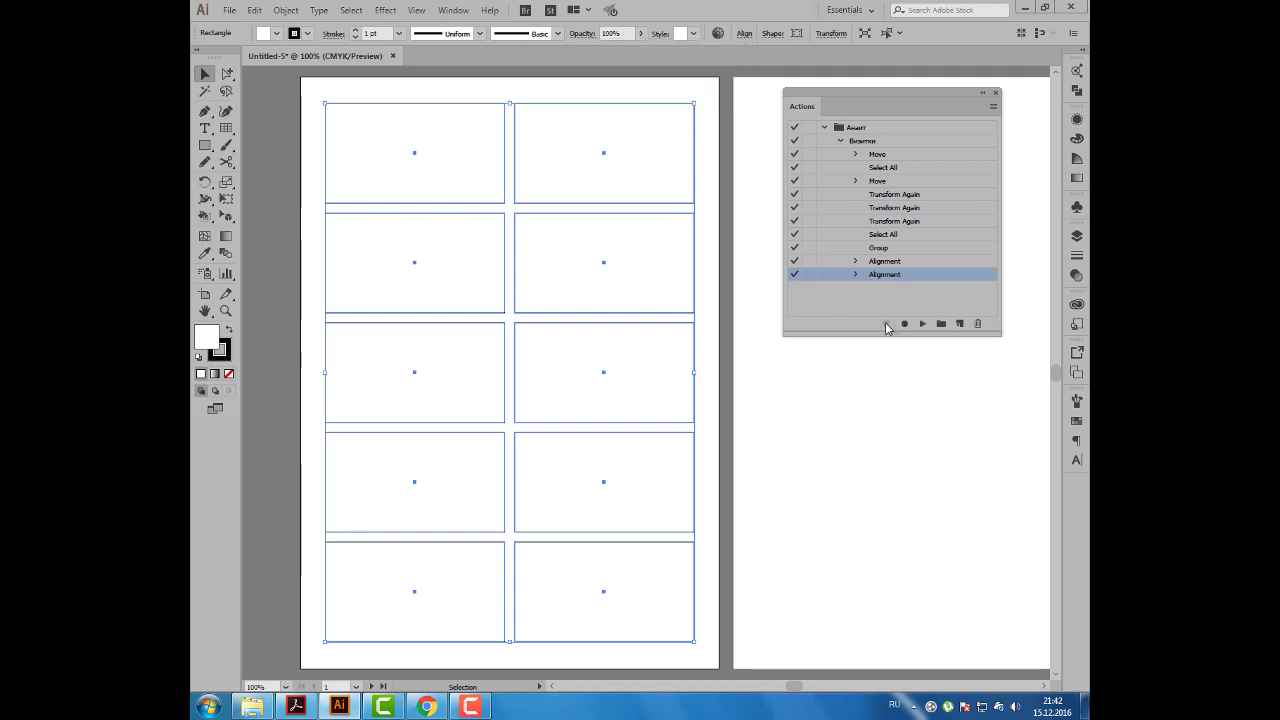
pyautogui.click(303, 709)
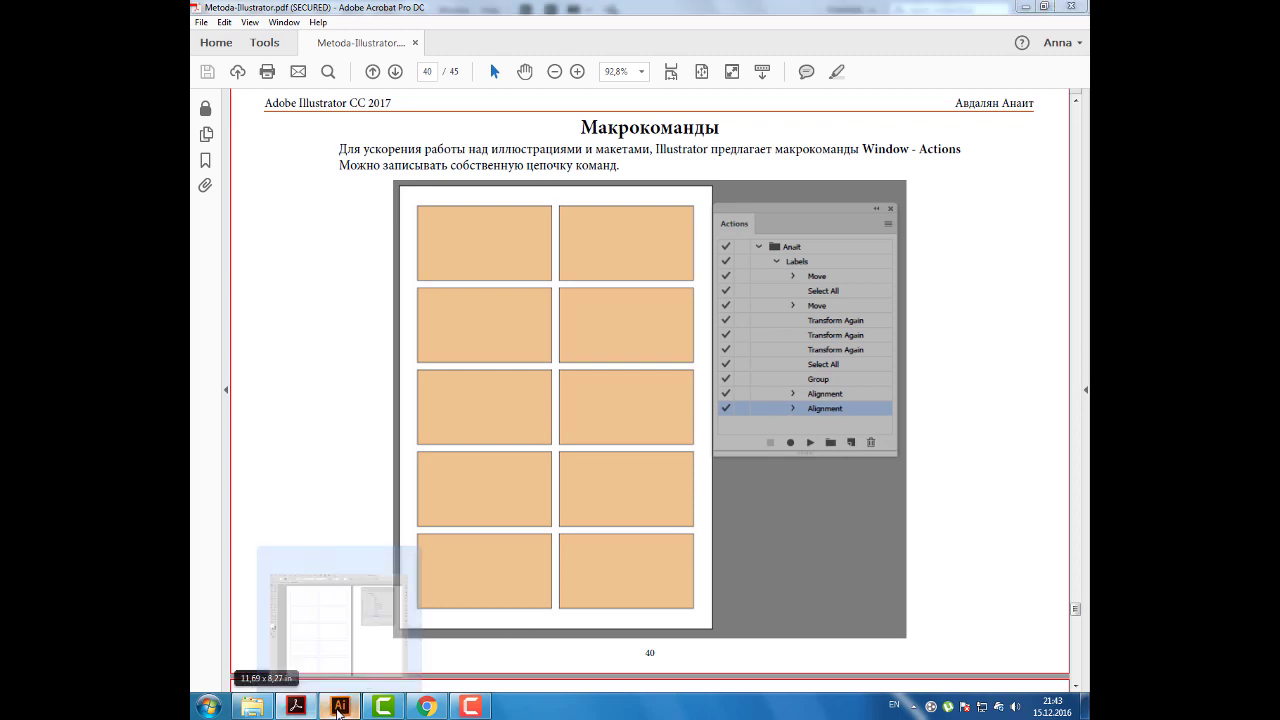
pyautogui.click(338, 706)
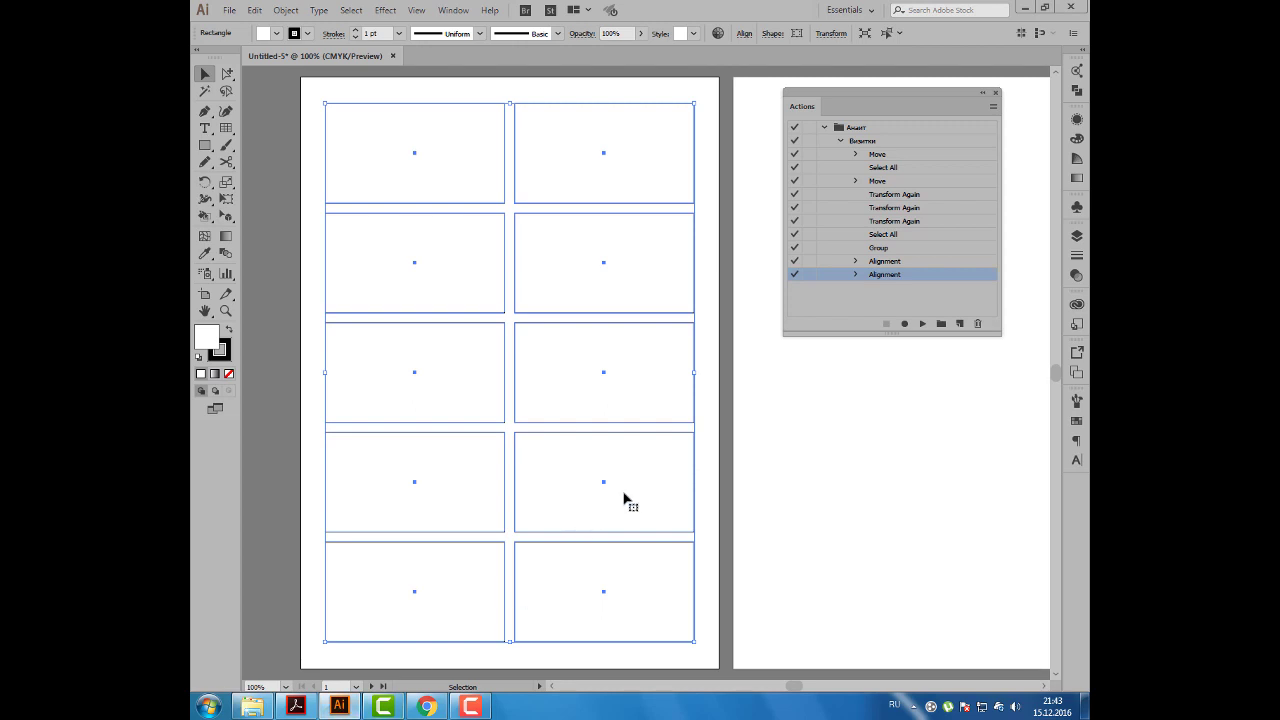
# Create a new A4 document with one artboard
pyautogui.click(742, 496)
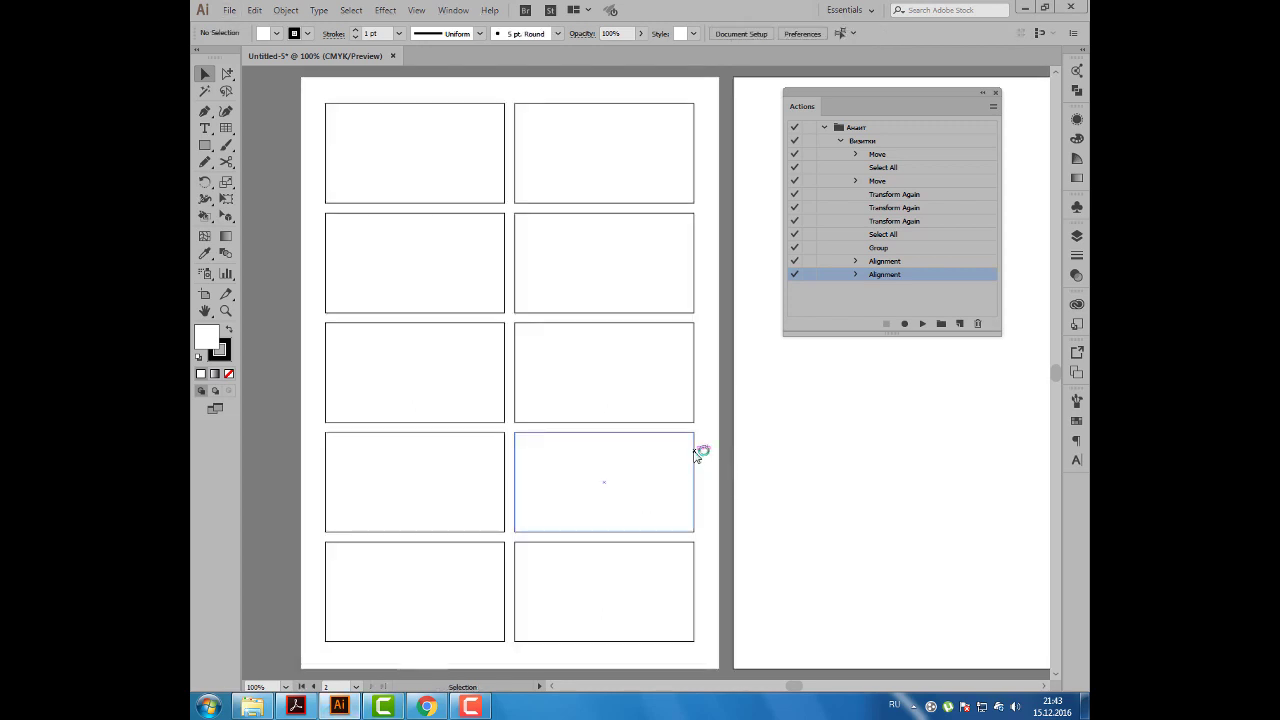
pyautogui.hotkey('ctrl', 'n')
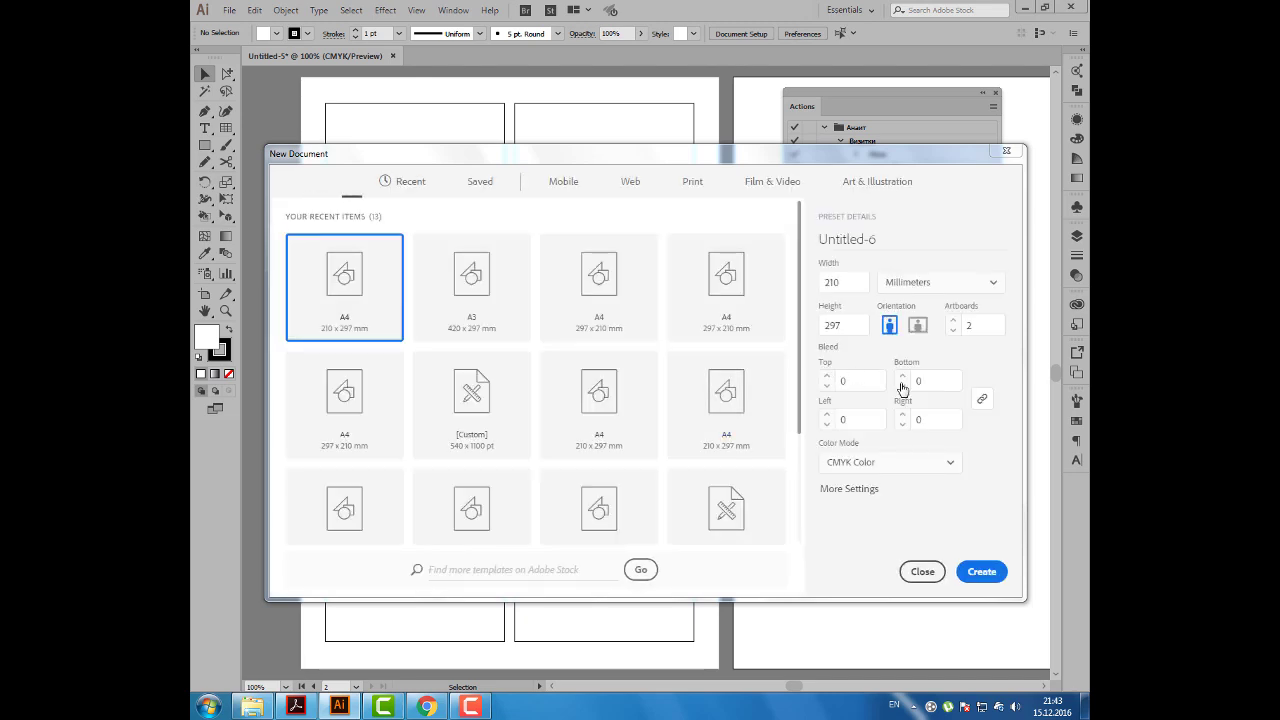
pyautogui.click(952, 330)
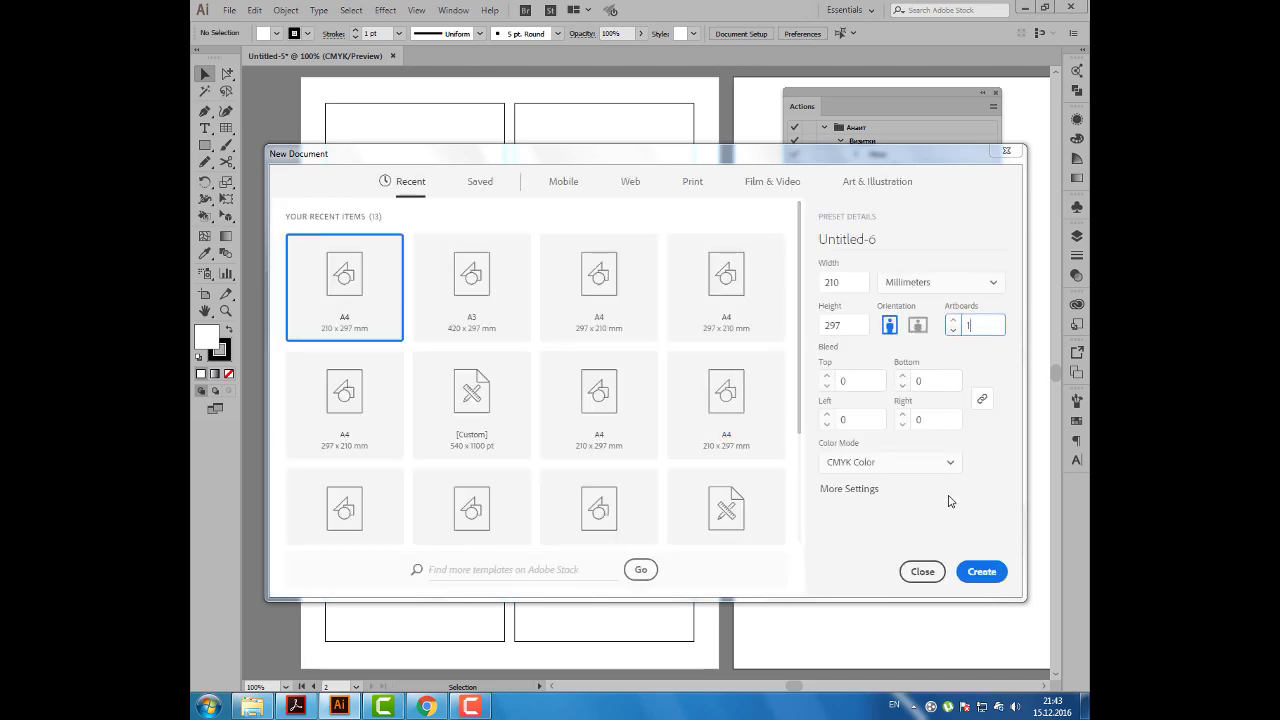
pyautogui.click(976, 571)
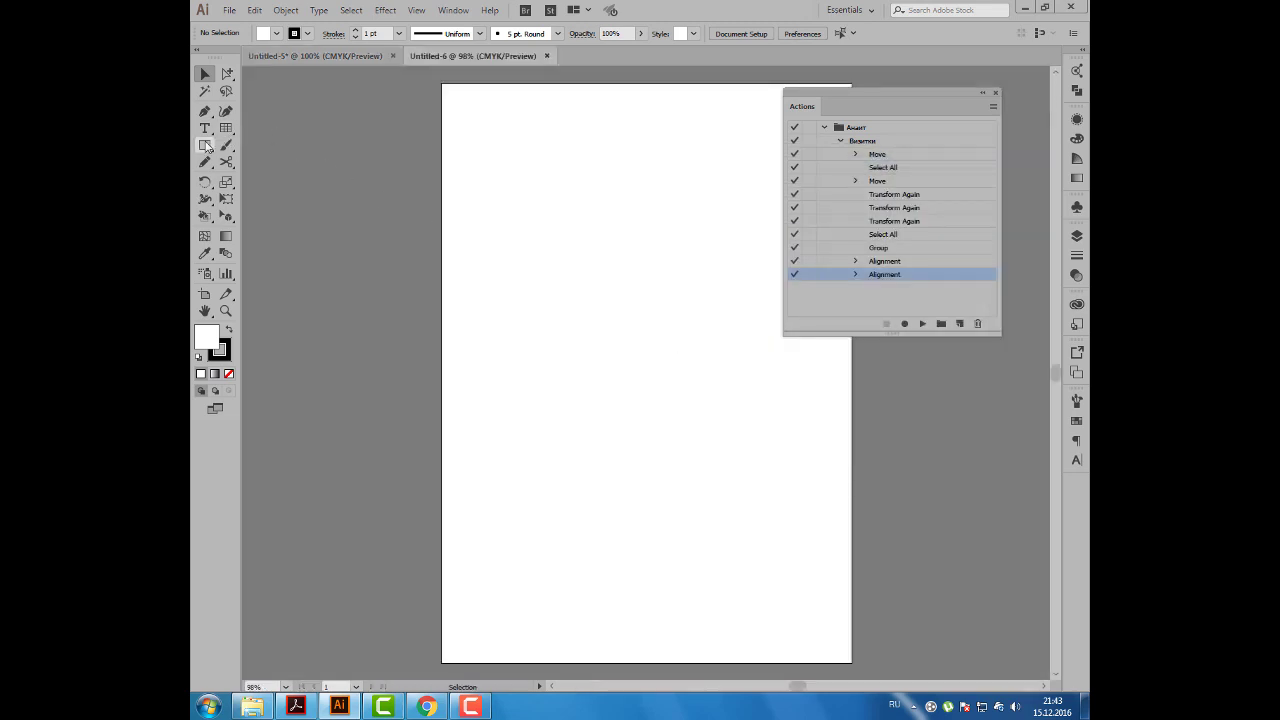
# Draw a yellow-filled 90 × 50 mm rectangle near the page's top-left
pyautogui.click(205, 145)
pyautogui.click(465, 117)
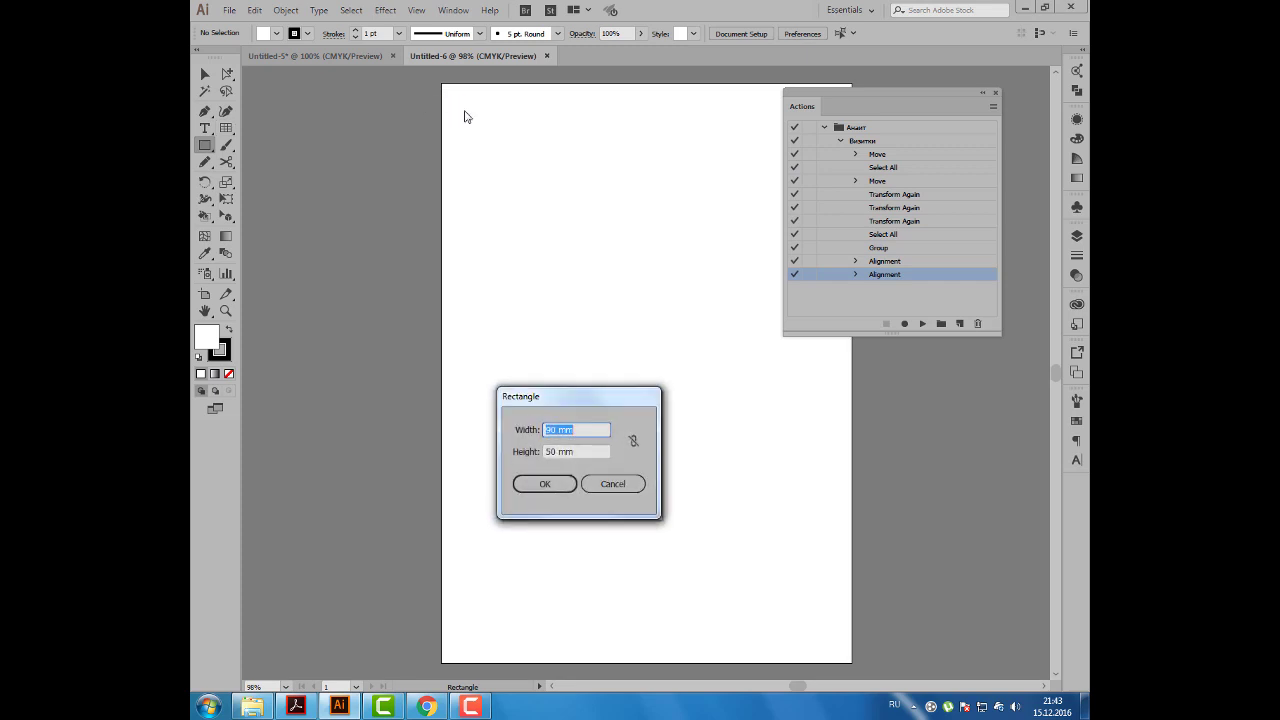
pyautogui.click(540, 484)
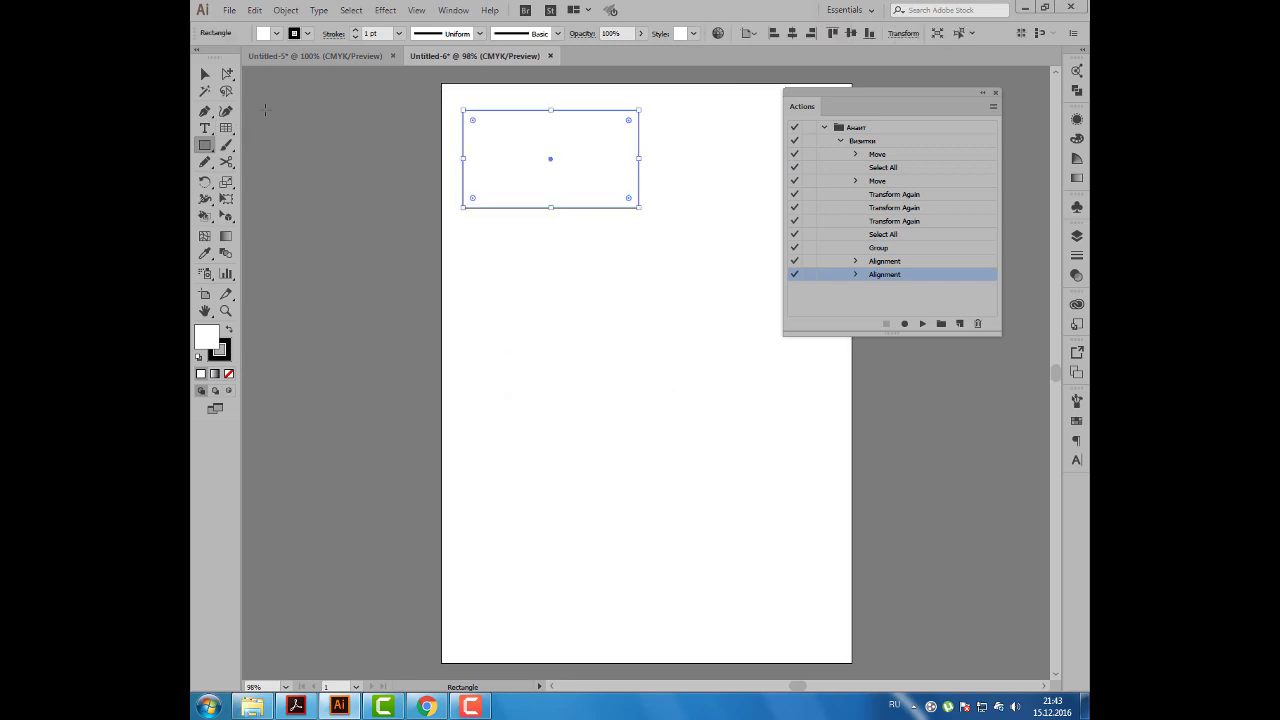
pyautogui.click(277, 33)
pyautogui.click(246, 56)
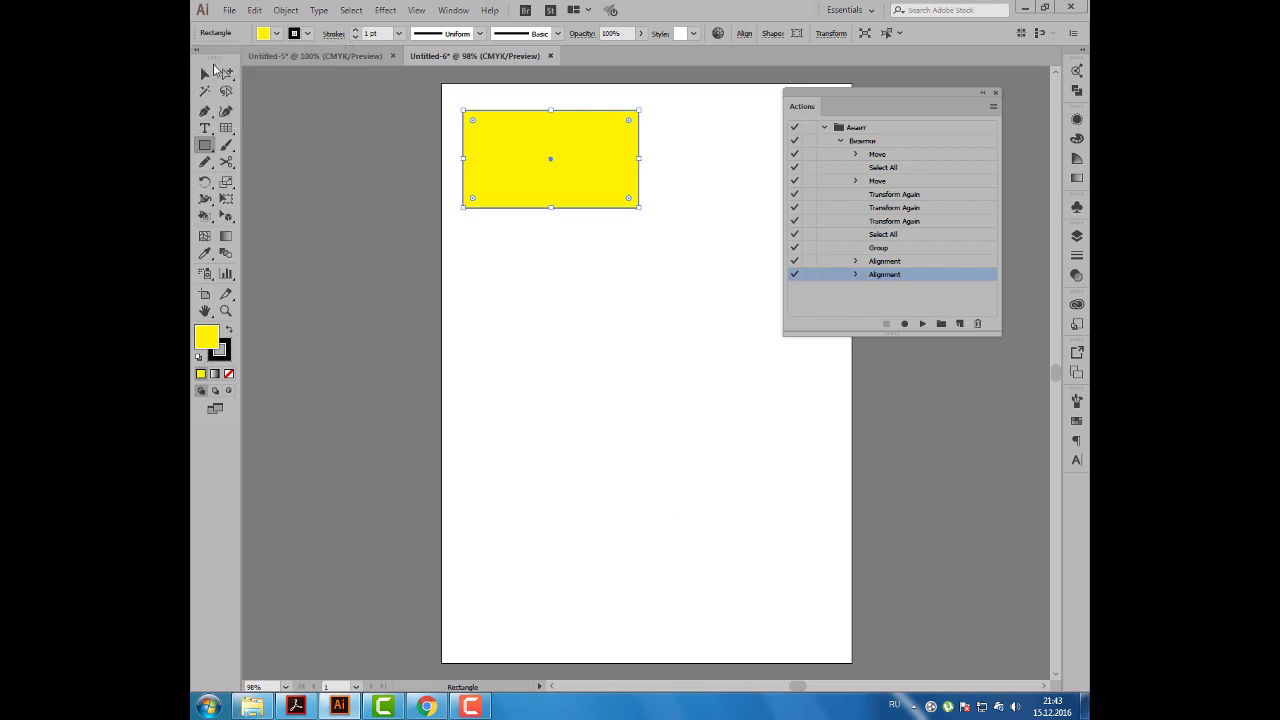
pyautogui.click(205, 74)
pyautogui.moveTo(500, 146); pyautogui.dragTo(504, 139)
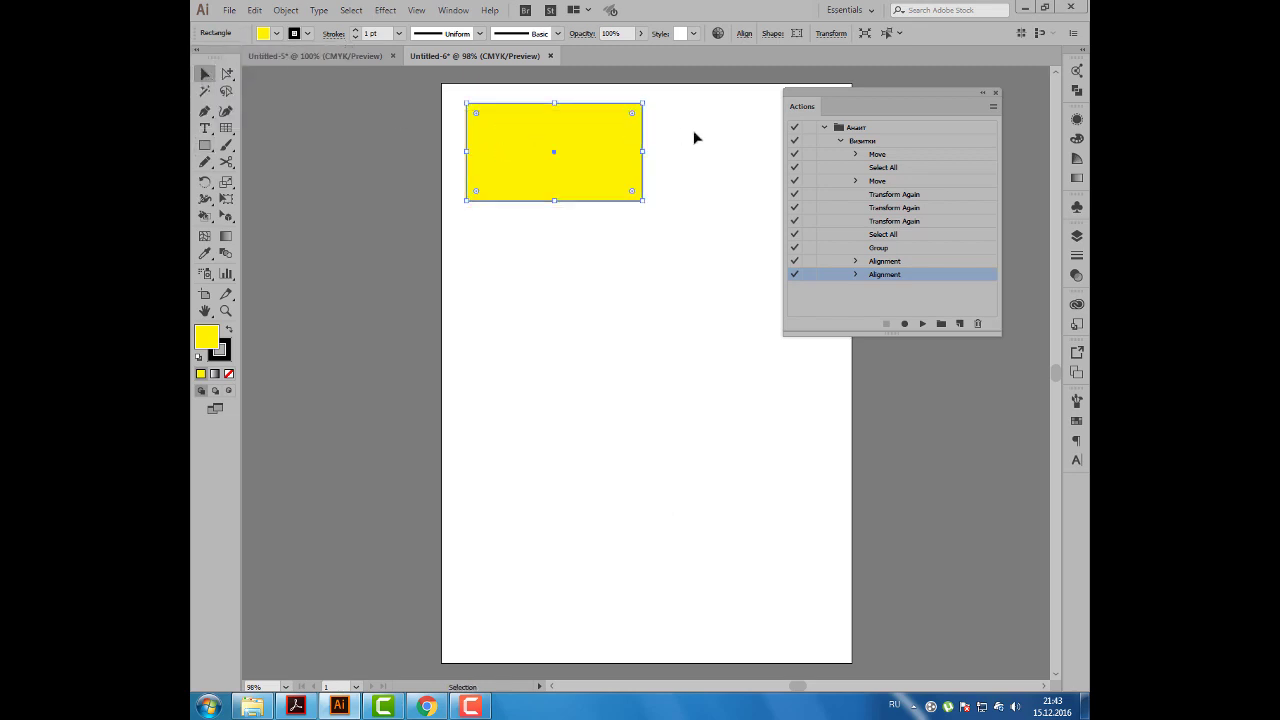
pyautogui.moveTo(837, 112); pyautogui.dragTo(826, 108)
pyautogui.click(828, 136)
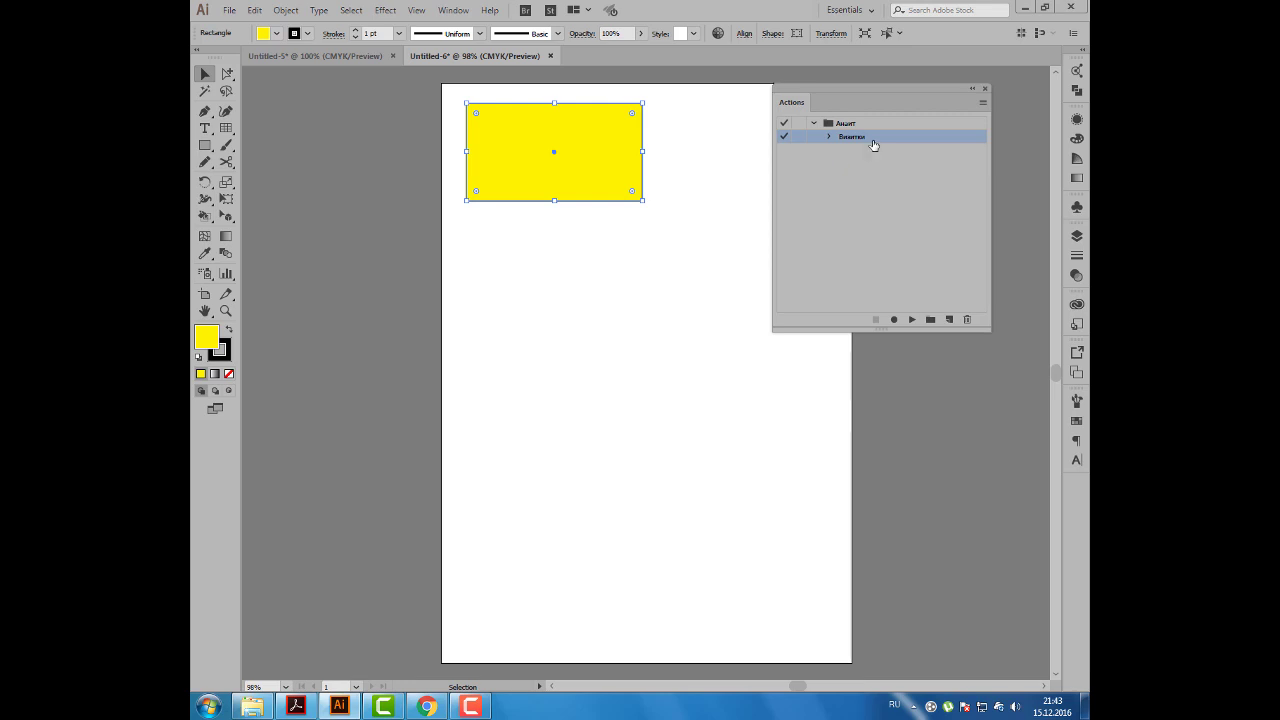
# Play the Визитки action on the yellow rectangle to tile ten cards in five rows
pyautogui.click(911, 320)
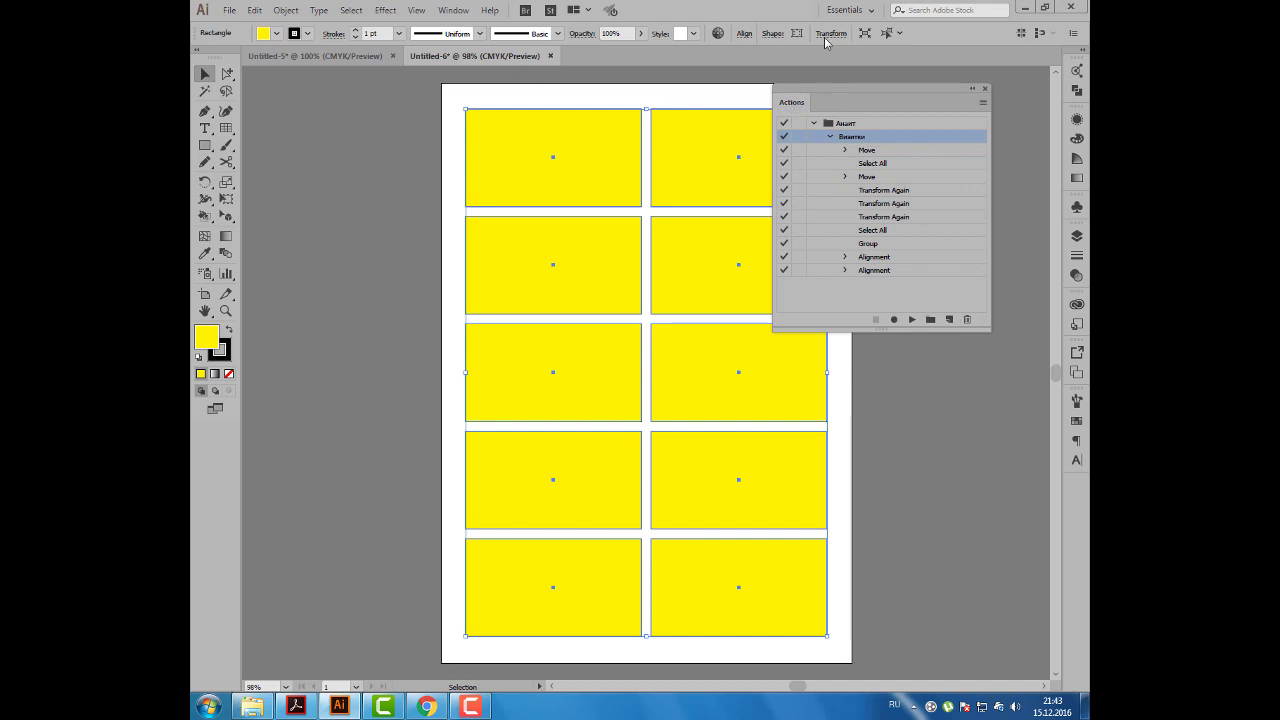
# Add a second artboard to the right of the first
pyautogui.press('space')
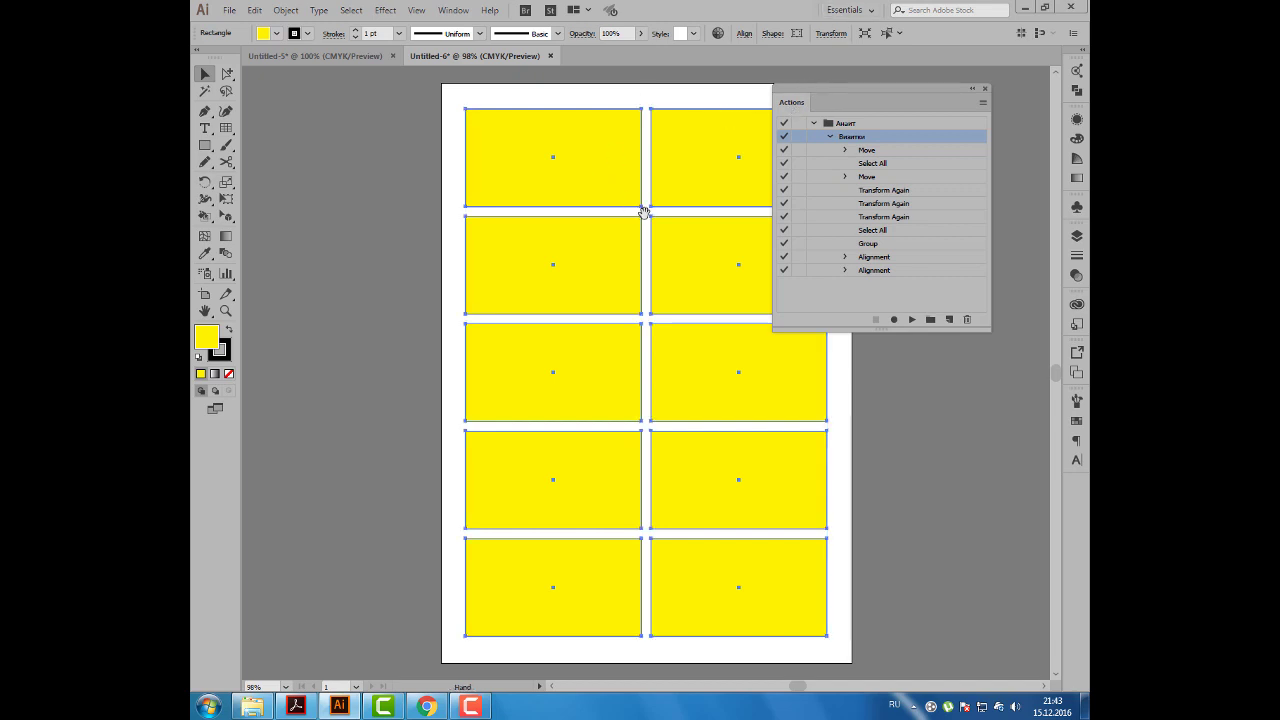
pyautogui.moveTo(643, 212); pyautogui.dragTo(470, 211)
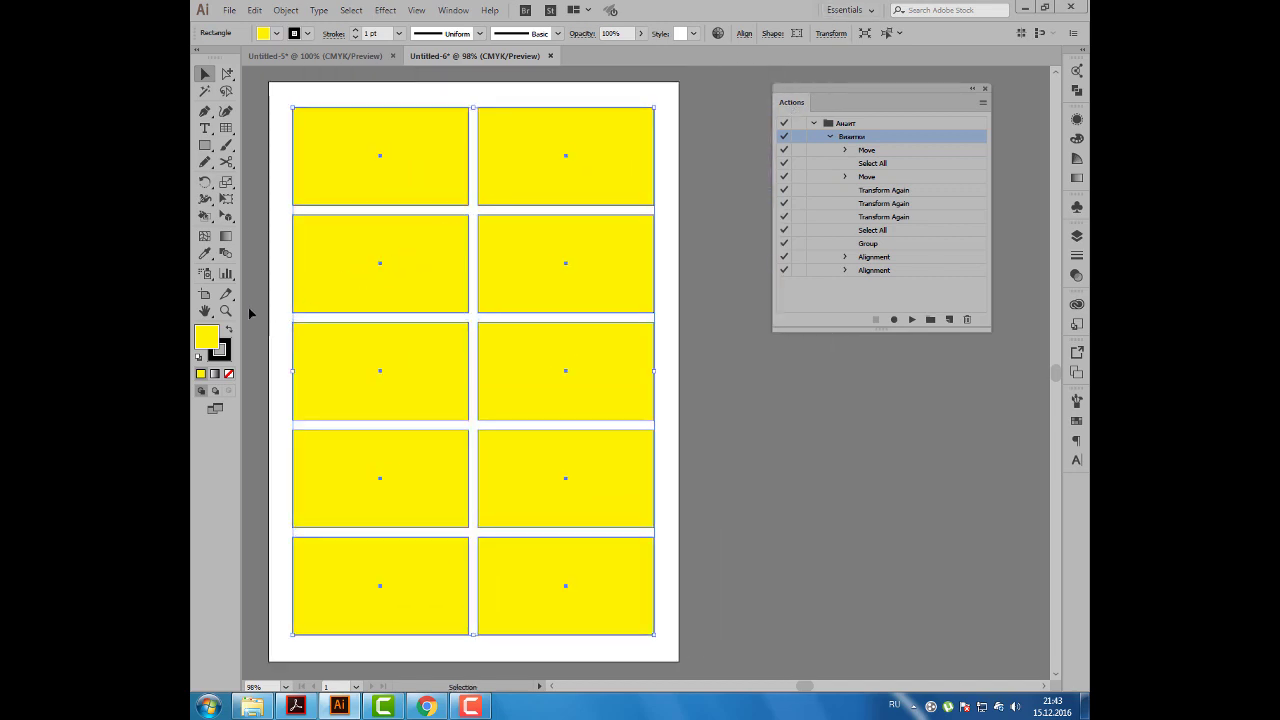
pyautogui.click(204, 294)
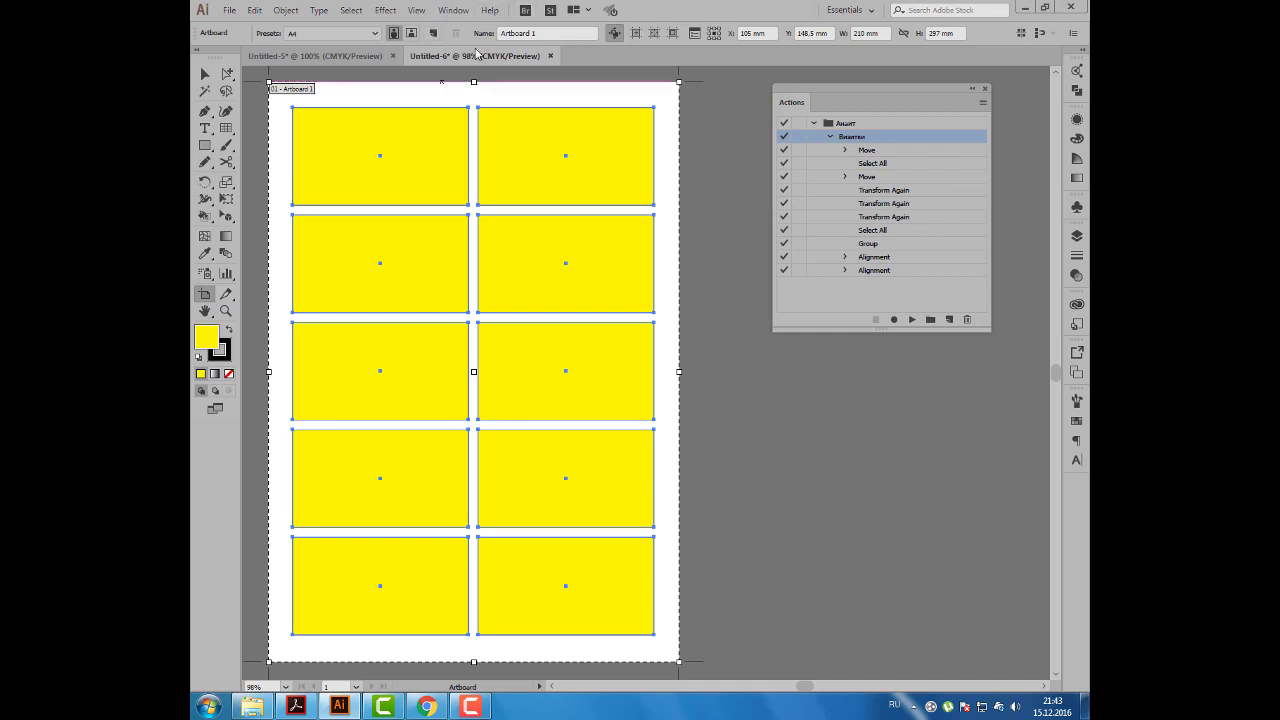
pyautogui.click(433, 33)
pyautogui.click(699, 82)
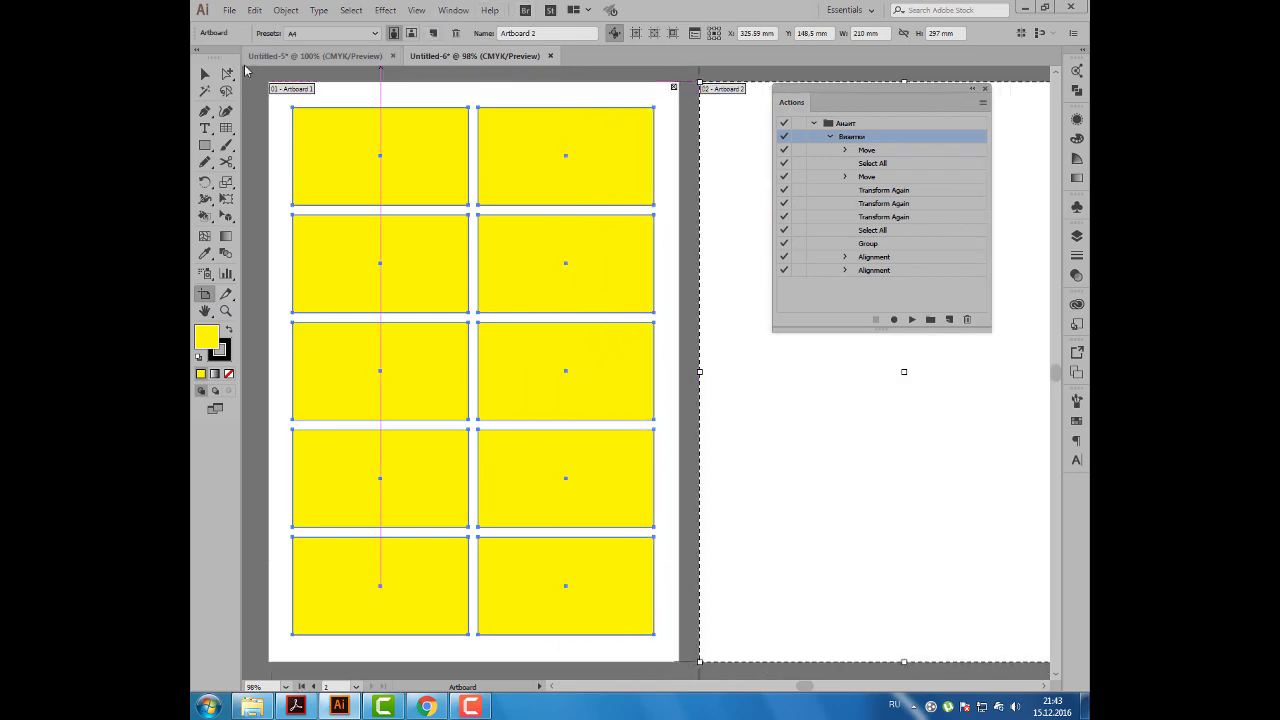
# Select all ten yellow rectangles and delete them
pyautogui.click(205, 73)
pyautogui.click(716, 243)
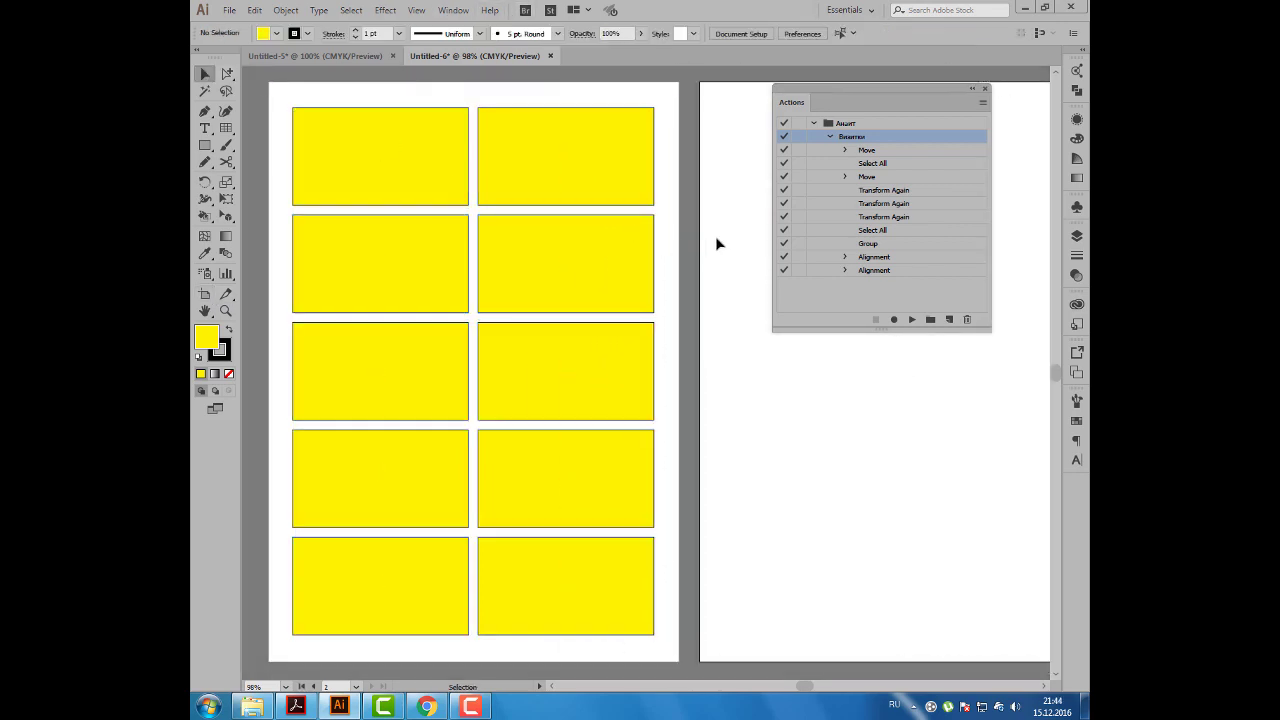
pyautogui.moveTo(711, 229); pyautogui.dragTo(681, 223)
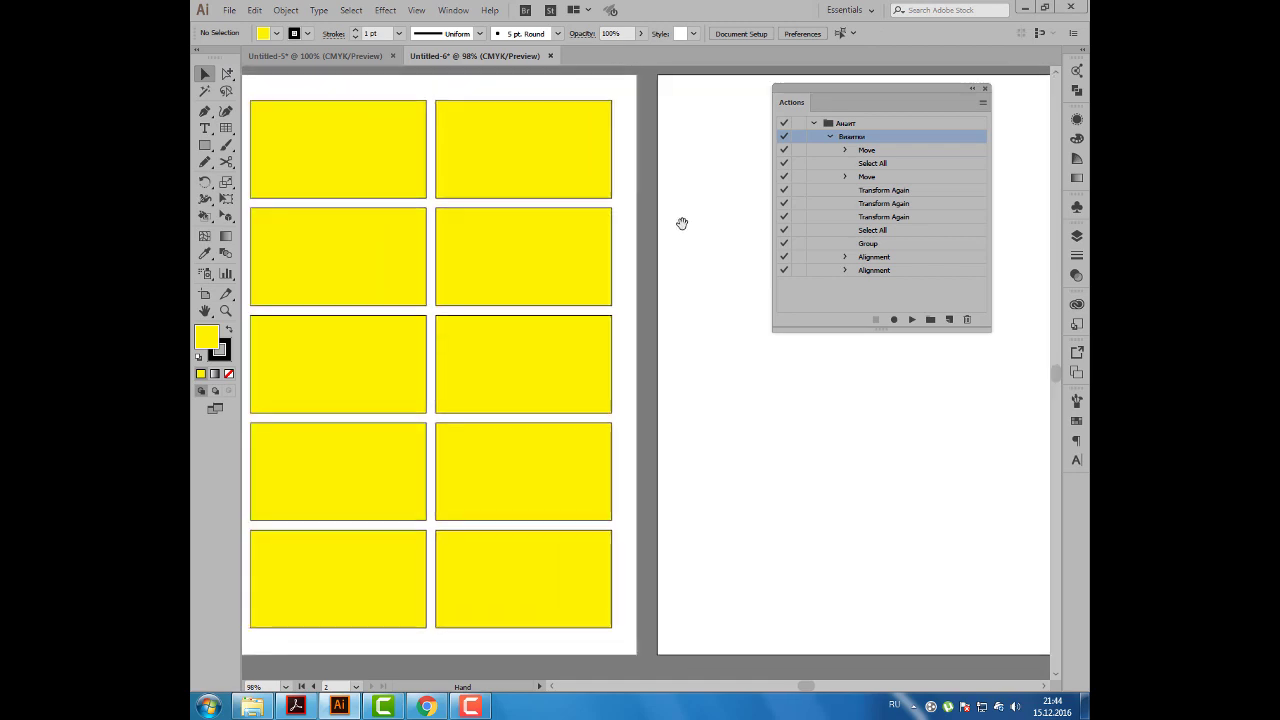
pyautogui.moveTo(630, 91); pyautogui.dragTo(323, 562)
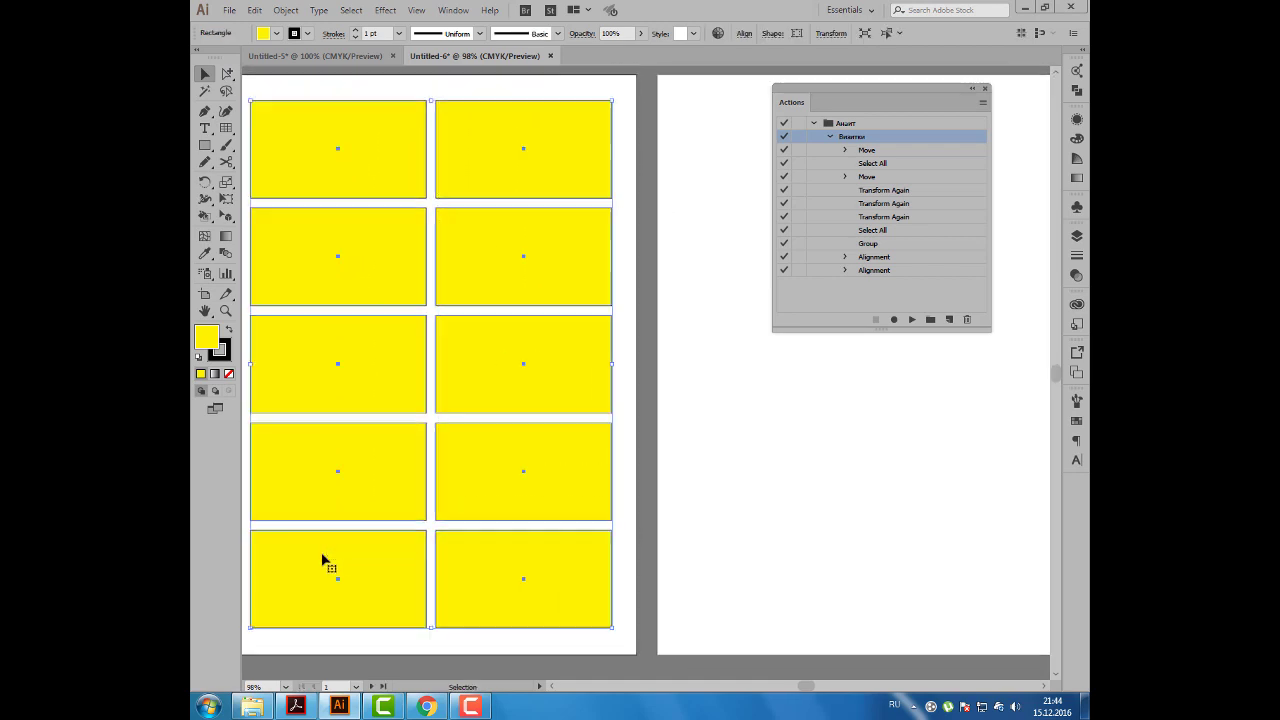
pyautogui.press('Delete')
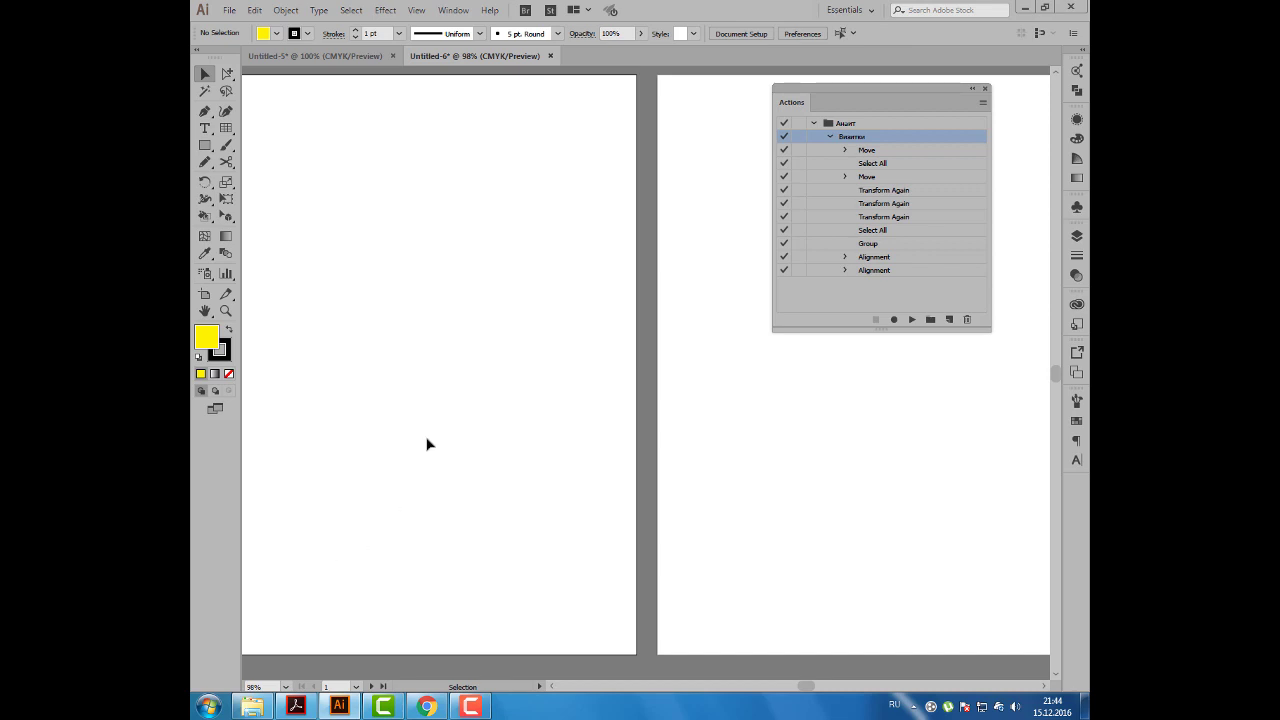
# Start a new action named 'Тень' in the action set
pyautogui.moveTo(646, 331); pyautogui.dragTo(421, 340)
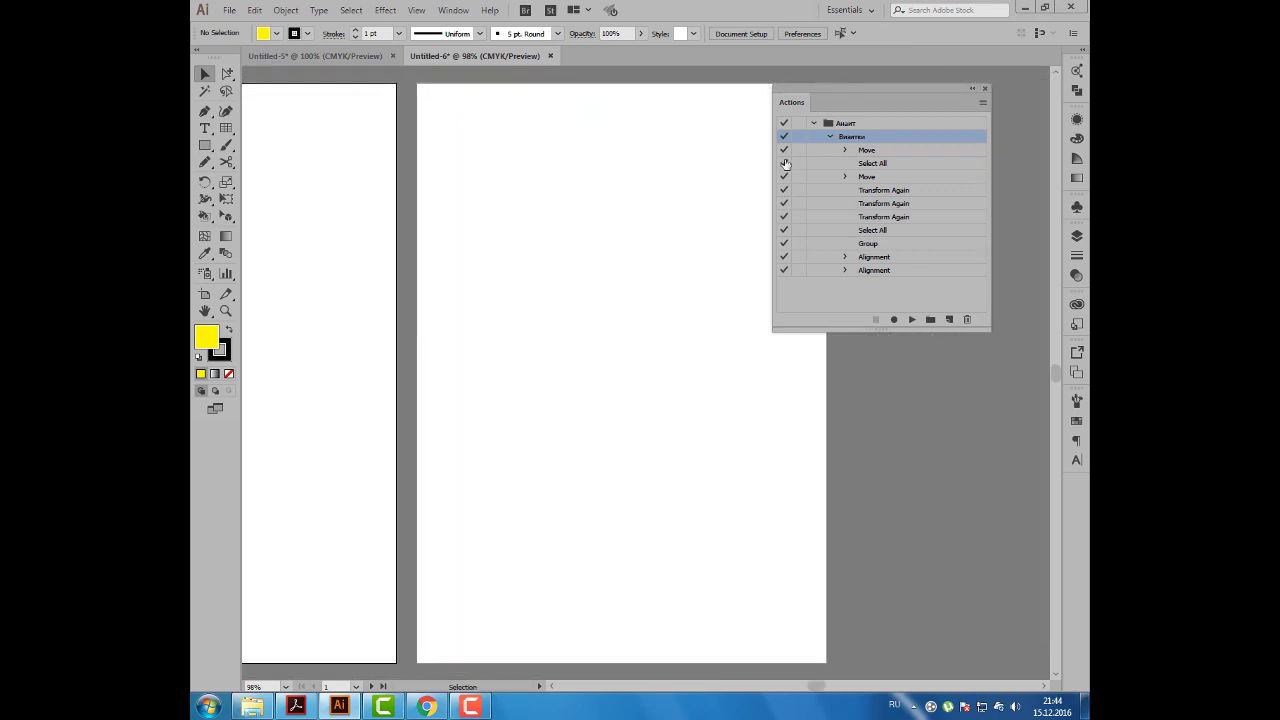
pyautogui.click(830, 137)
pyautogui.moveTo(815, 101); pyautogui.dragTo(790, 102)
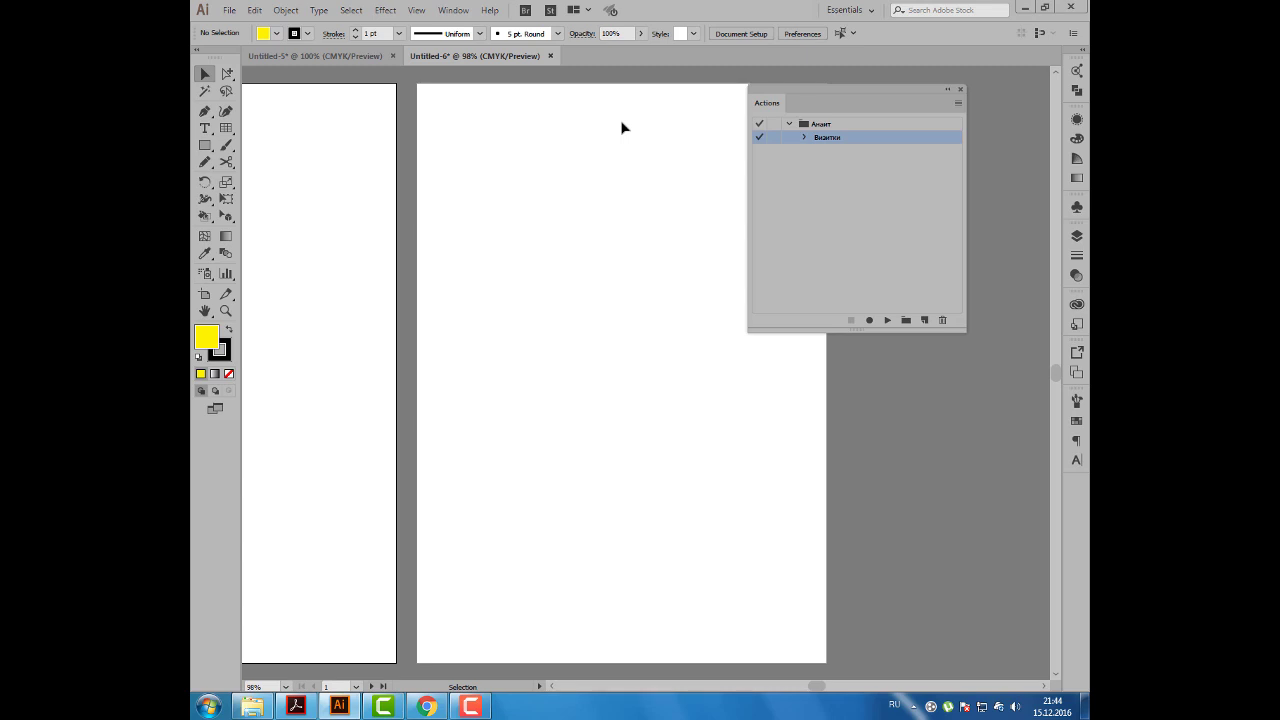
pyautogui.moveTo(762, 102); pyautogui.dragTo(717, 96)
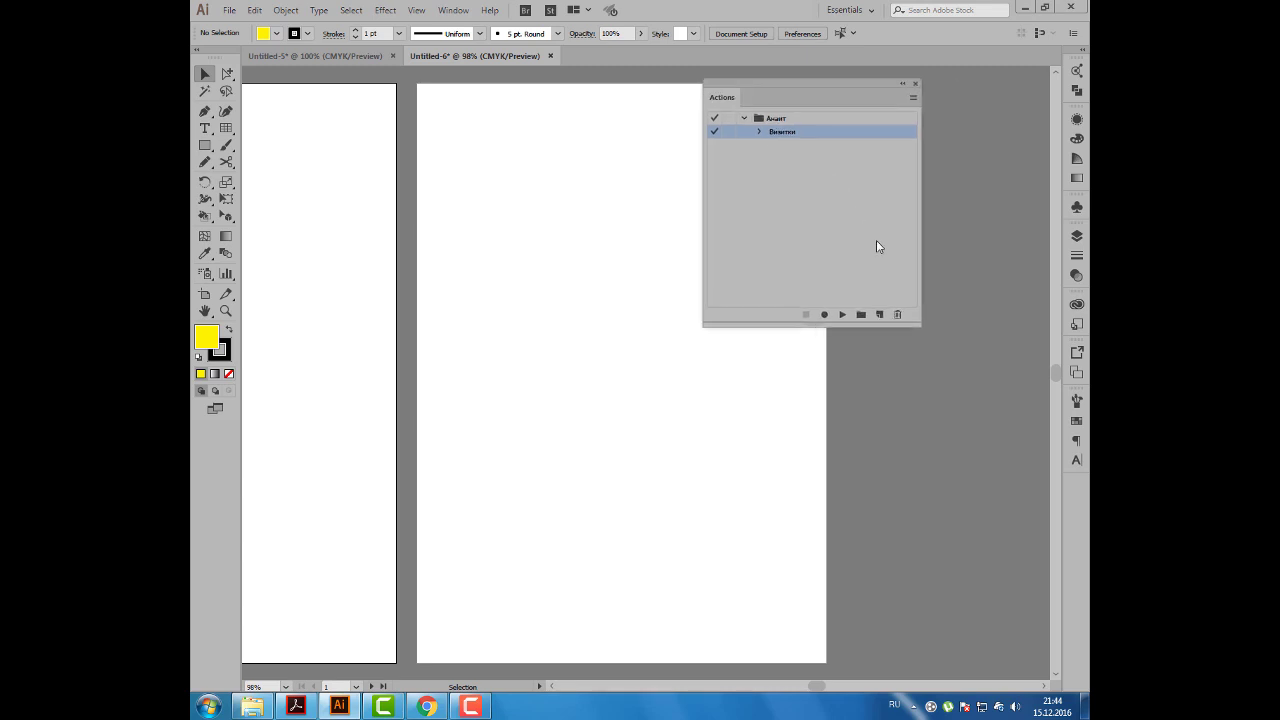
pyautogui.click(880, 315)
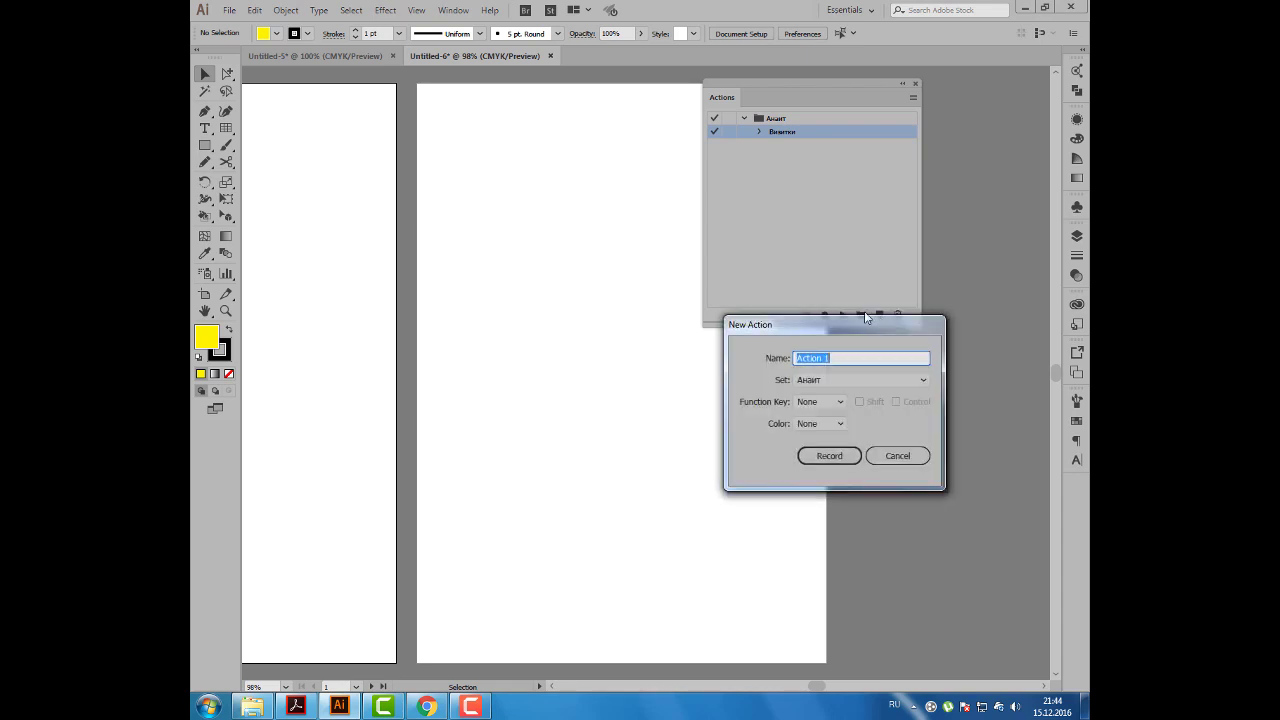
pyautogui.write('Тень')
pyautogui.click(840, 460)
# Give the Тень action a Shift+F3 shortcut and Yellow colour, then begin recording
pyautogui.click(839, 403)
pyautogui.click(821, 451)
pyautogui.click(859, 401)
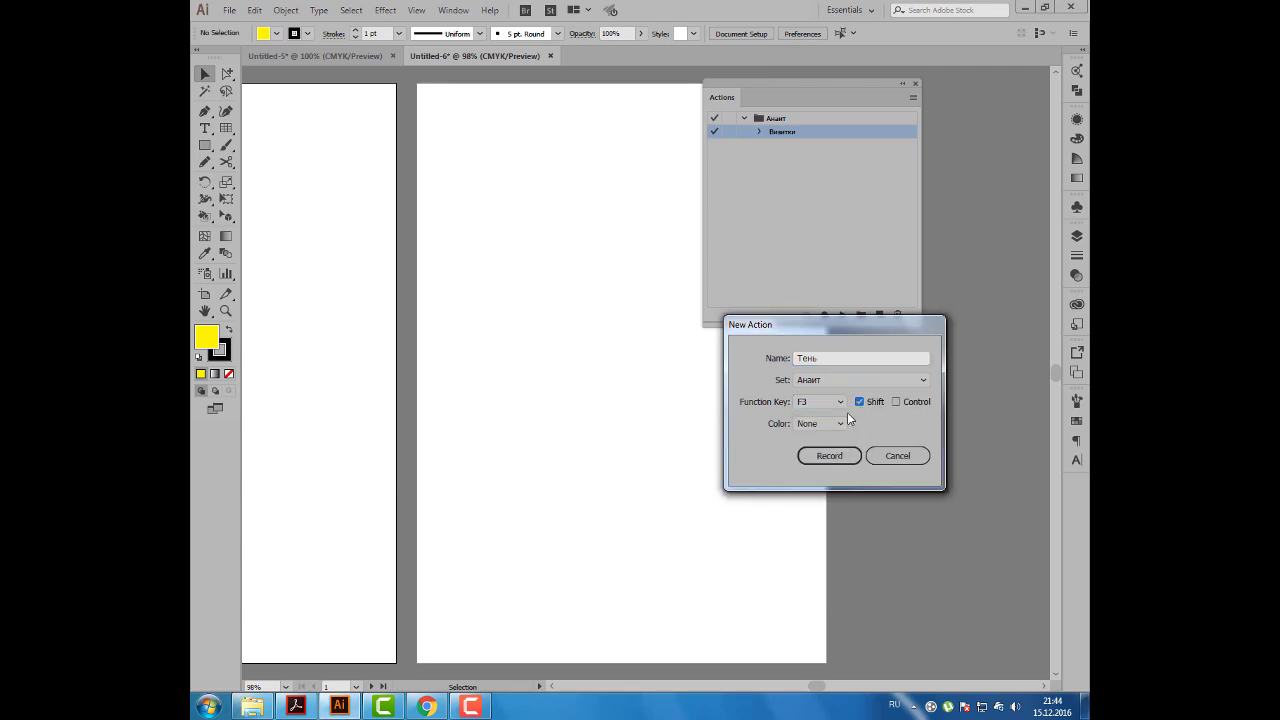
pyautogui.click(838, 423)
pyautogui.click(833, 489)
pyautogui.moveTo(877, 325); pyautogui.dragTo(884, 302)
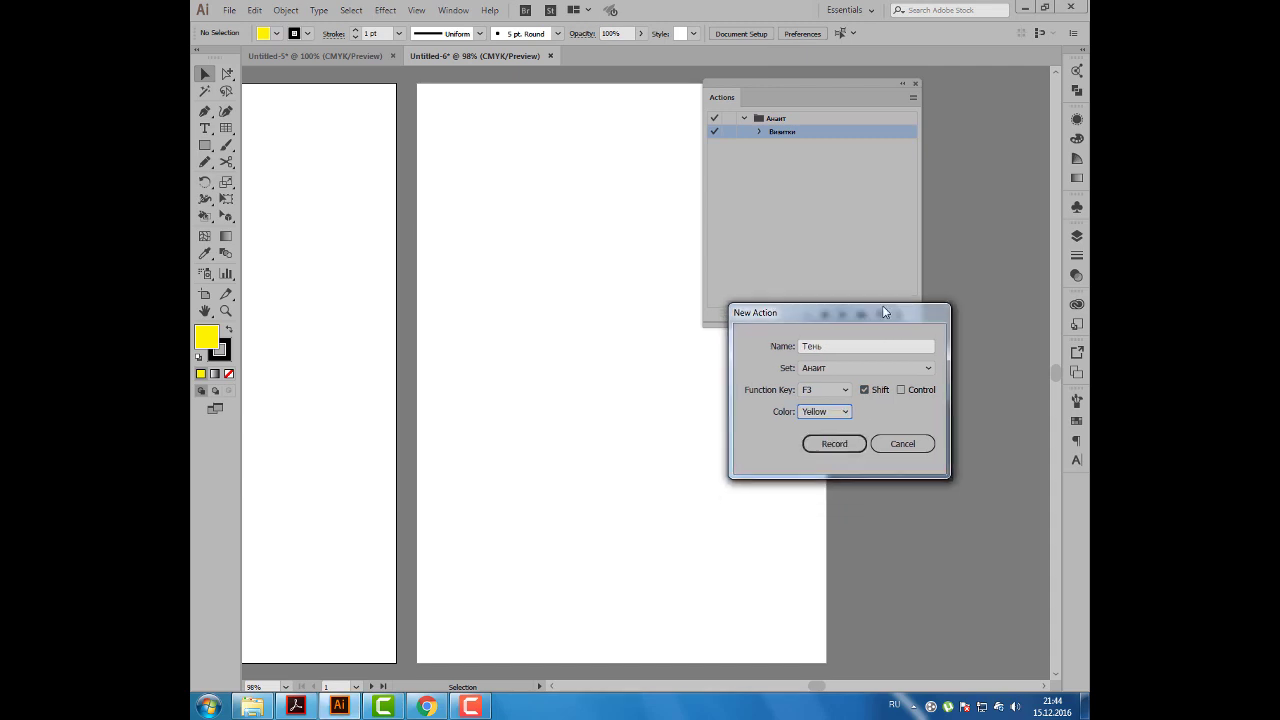
pyautogui.click(837, 435)
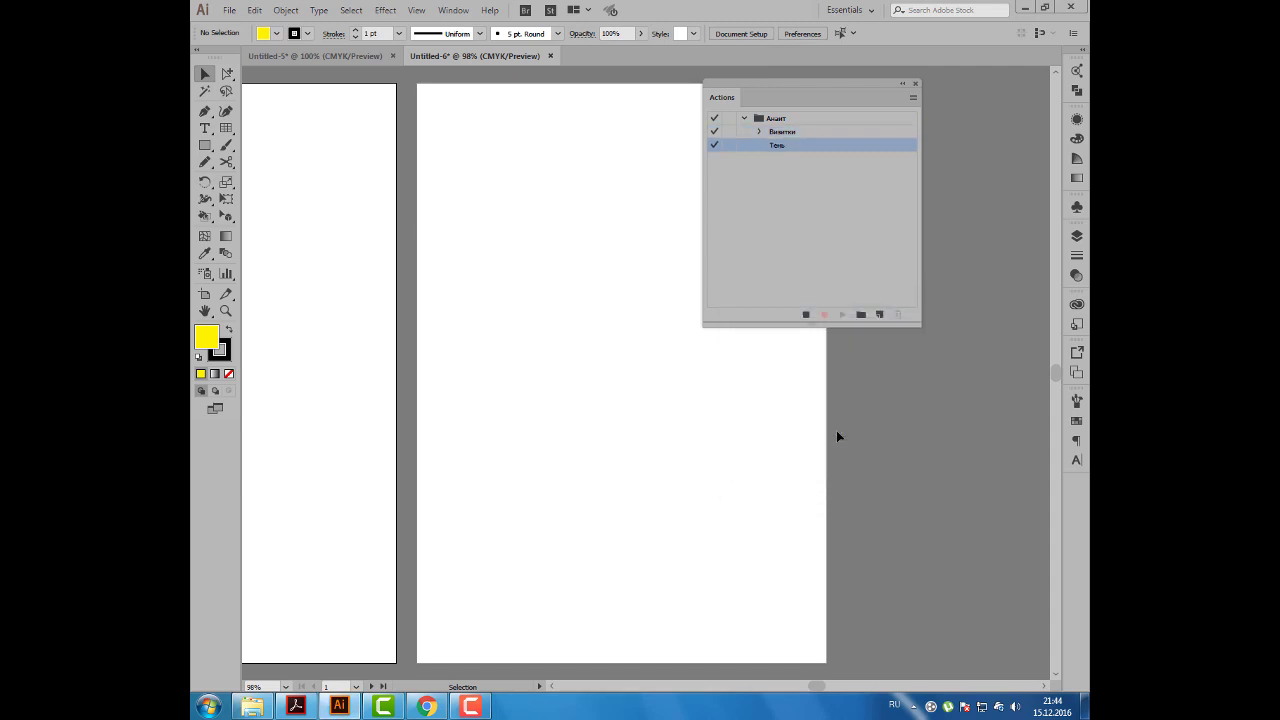
# Stop recording and draw a circle near the second artboard's top-left with the Ellipse tool
pyautogui.click(806, 315)
pyautogui.click(205, 145)
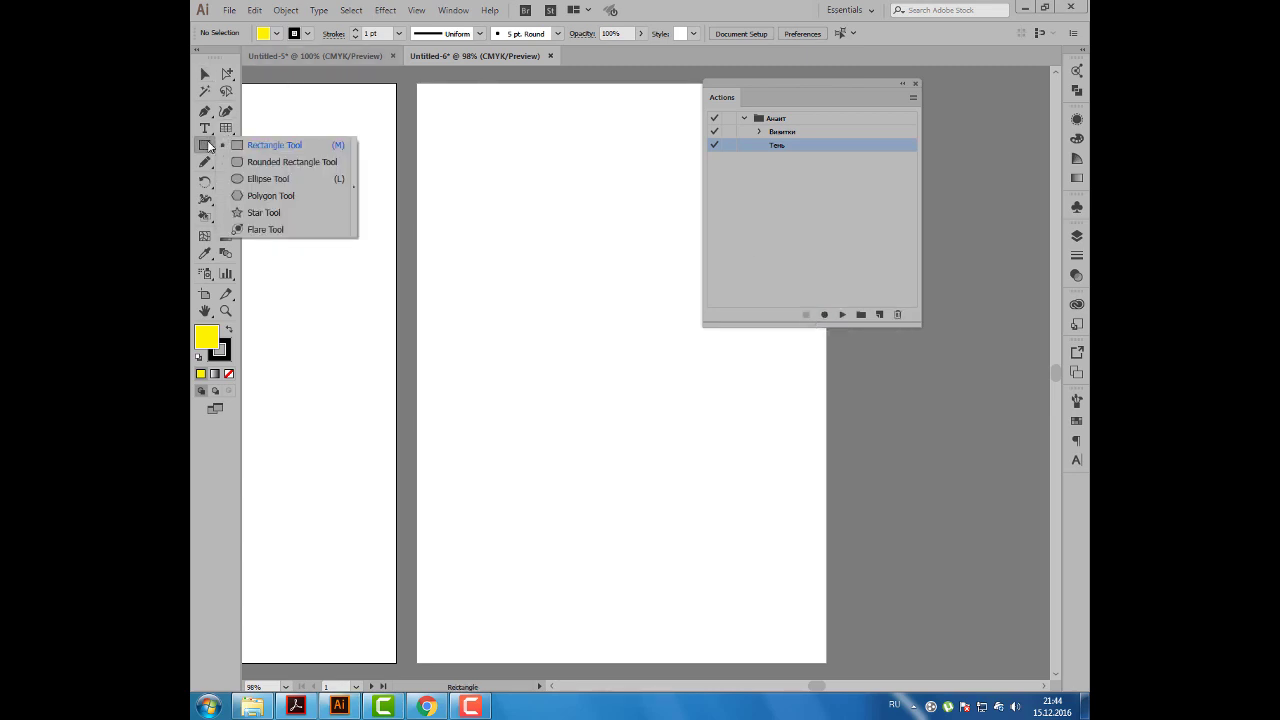
pyautogui.moveTo(205, 145); pyautogui.dragTo(250, 177)
pyautogui.moveTo(456, 159)
pyautogui.mouseDown()
pyautogui.moveTo(515, 233)
pyautogui.moveTo(532, 234)
pyautogui.mouseUp()
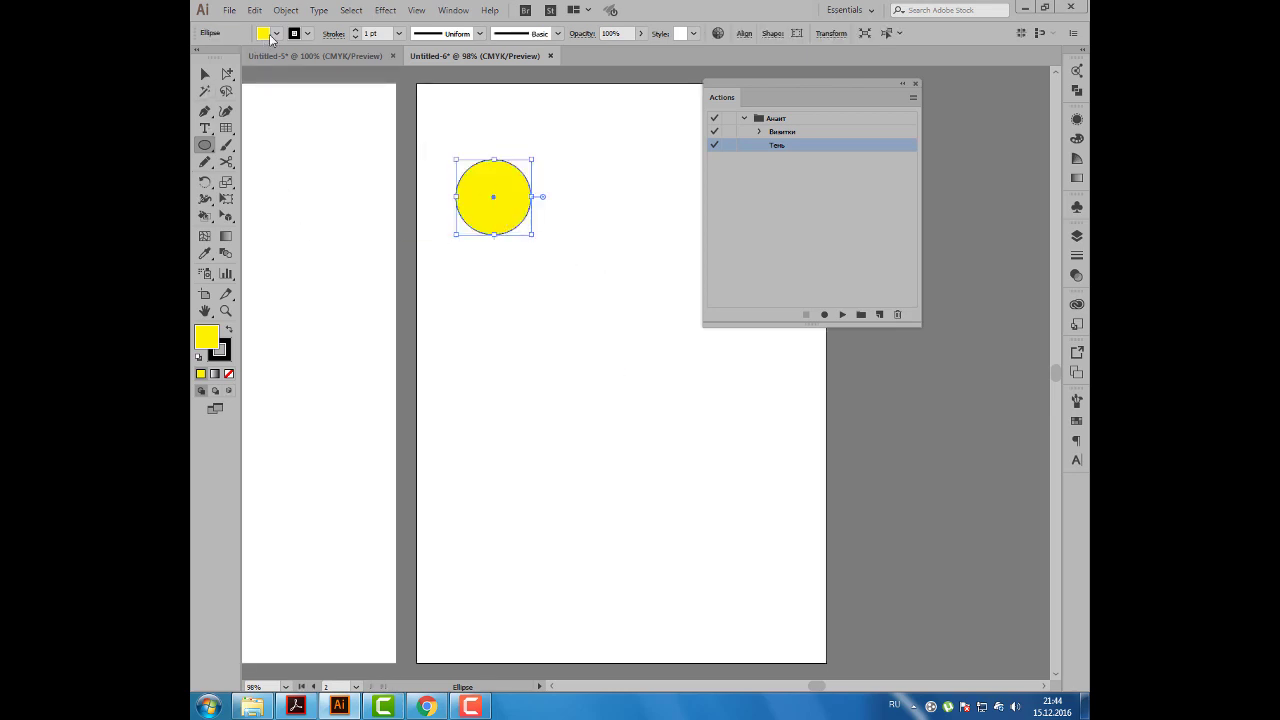
# Fill the circle with the orange gradient and remove its stroke
pyautogui.click(276, 34)
pyautogui.click(208, 87)
pyautogui.click(298, 42)
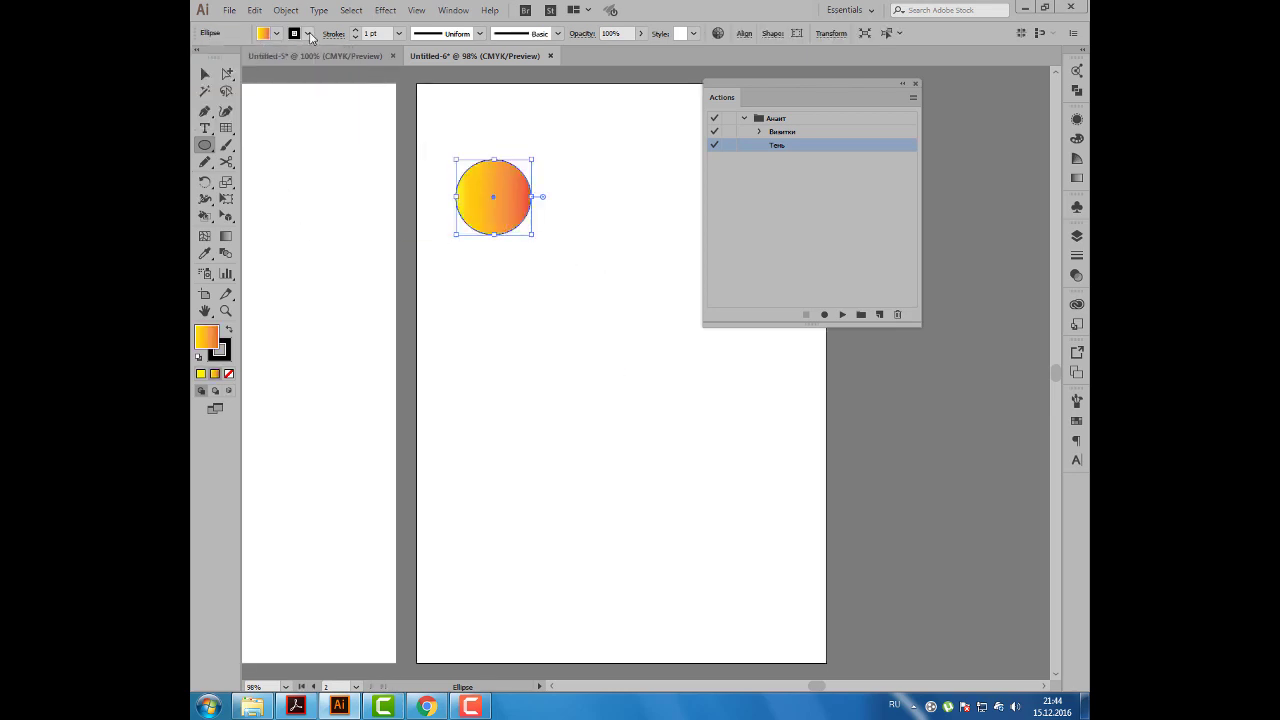
pyautogui.click(198, 57)
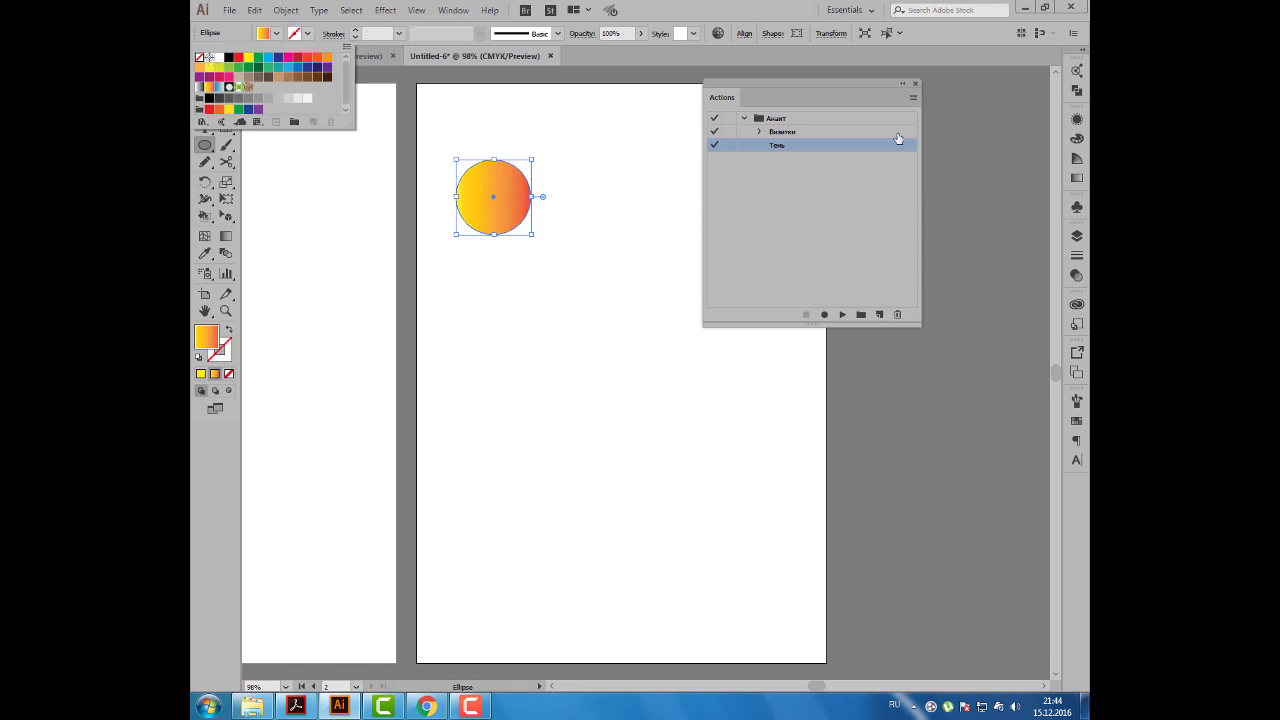
pyautogui.click(1077, 179)
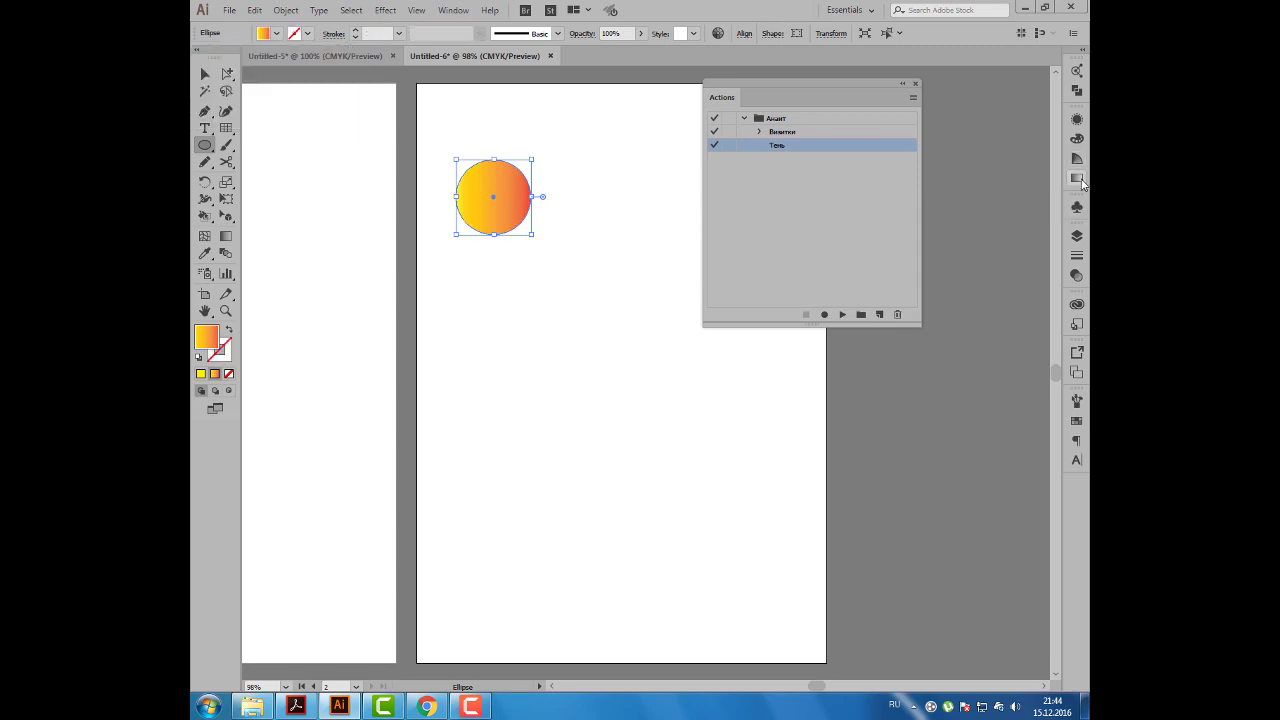
# Make the gradient radial and shift its highlight to the circle's upper left
pyautogui.click(1077, 179)
pyautogui.click(1000, 134)
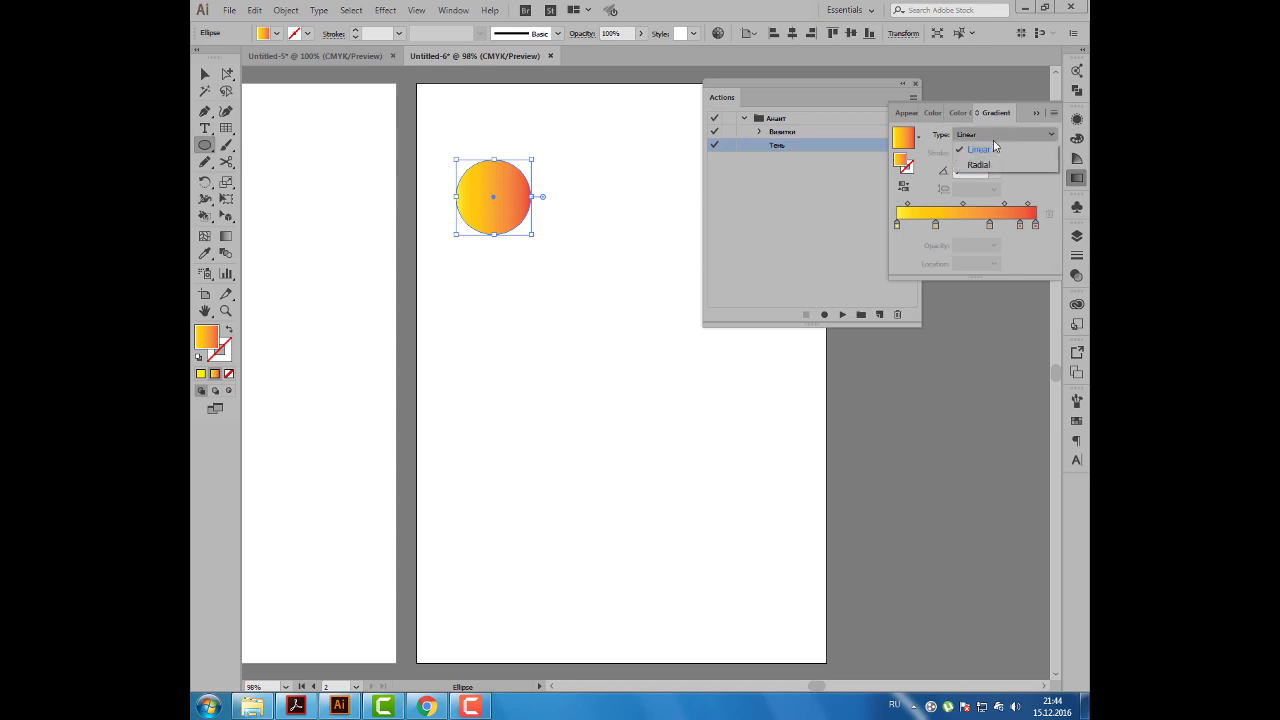
pyautogui.click(1000, 160)
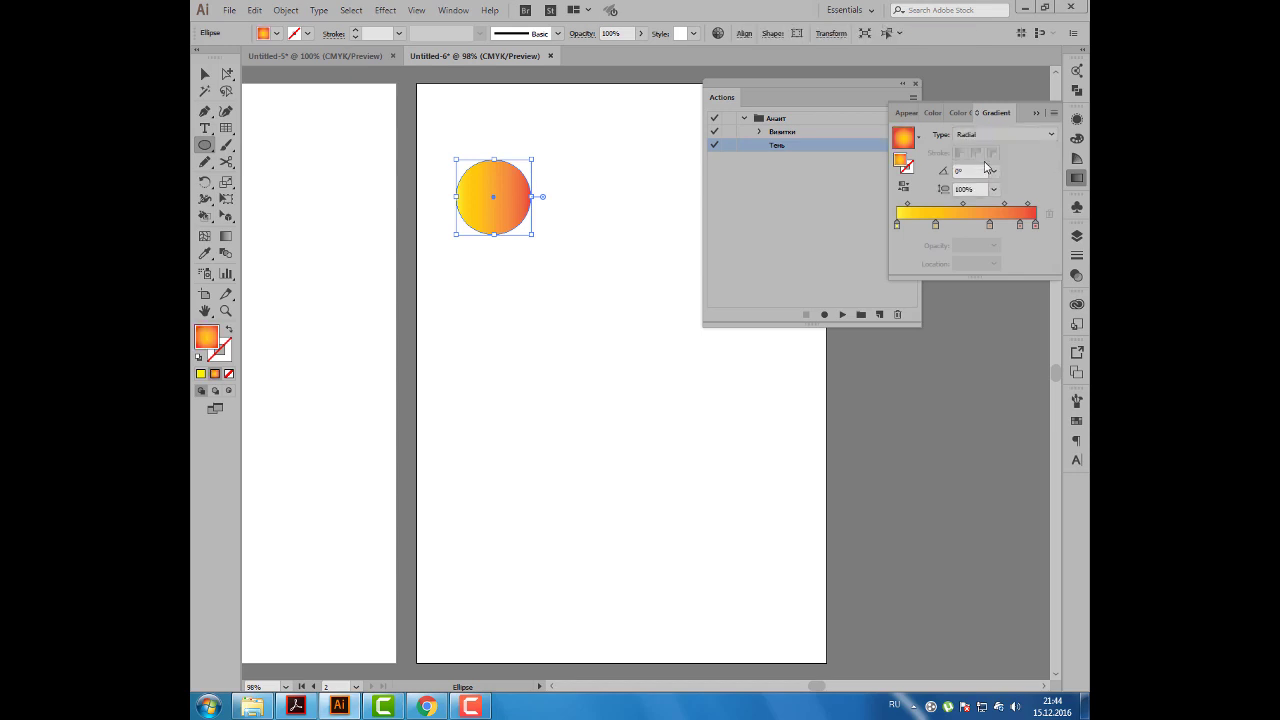
pyautogui.click(226, 236)
pyautogui.moveTo(481, 189); pyautogui.dragTo(527, 226)
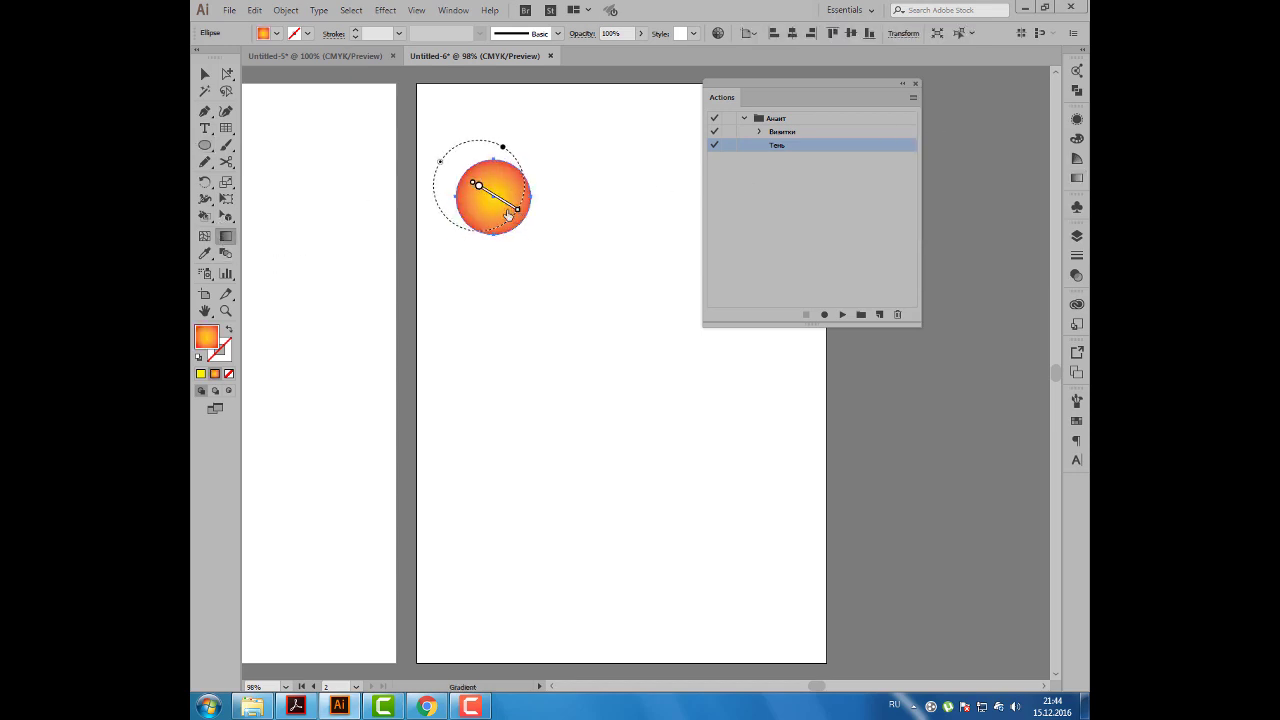
pyautogui.press('v')
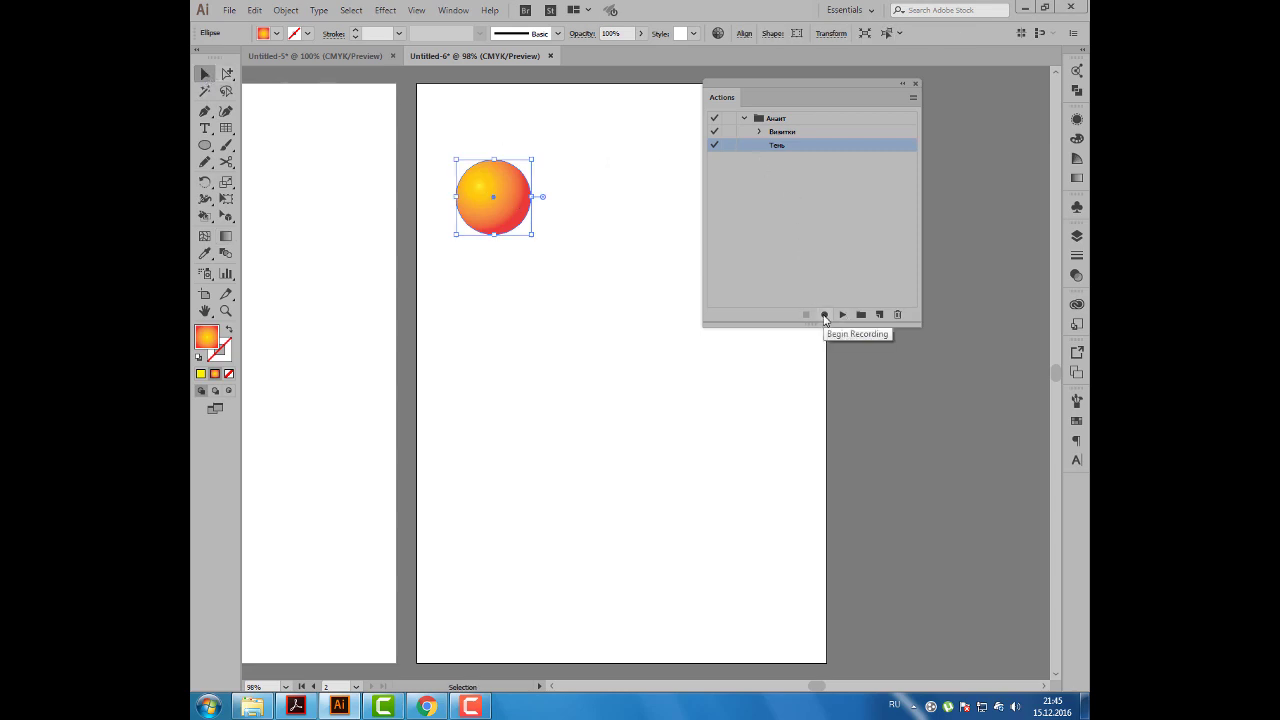
# Resume recording into Тень and give the circle a Multiply 75% drop shadow, X 8 mm, Y 3 mm, blur 2 mm
pyautogui.click(824, 316)
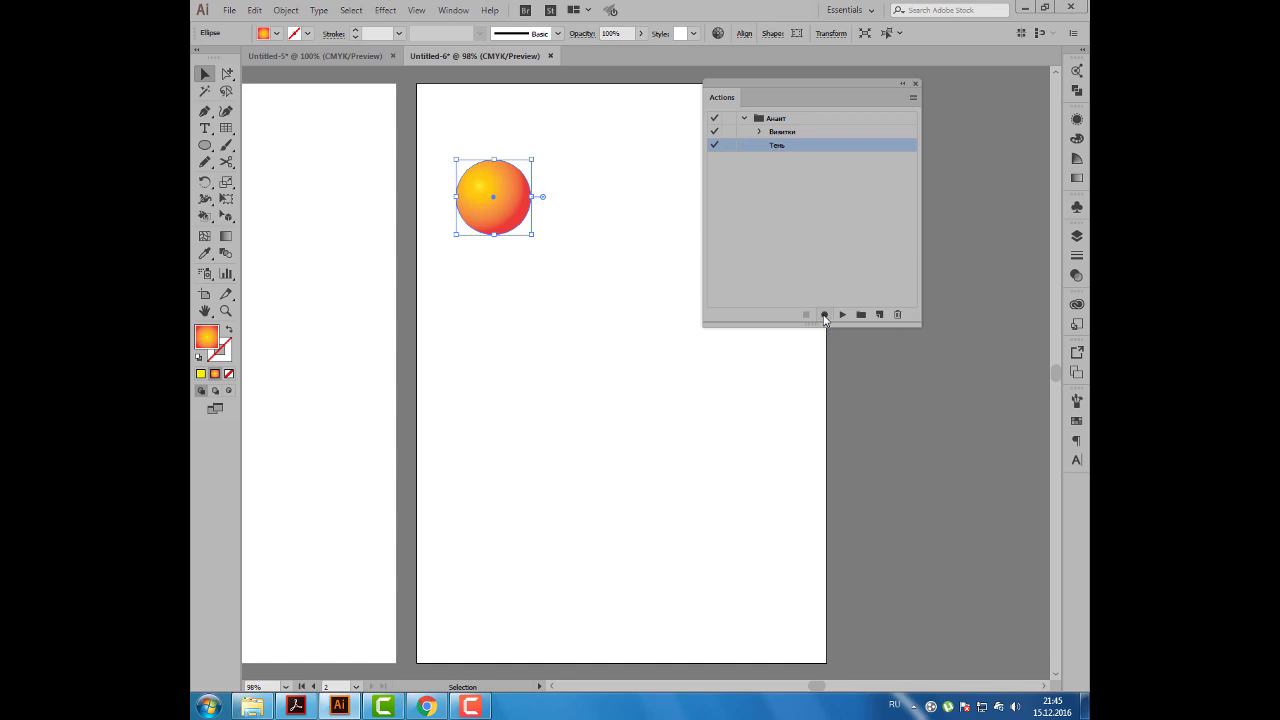
pyautogui.click(387, 10)
pyautogui.moveTo(405, 169)
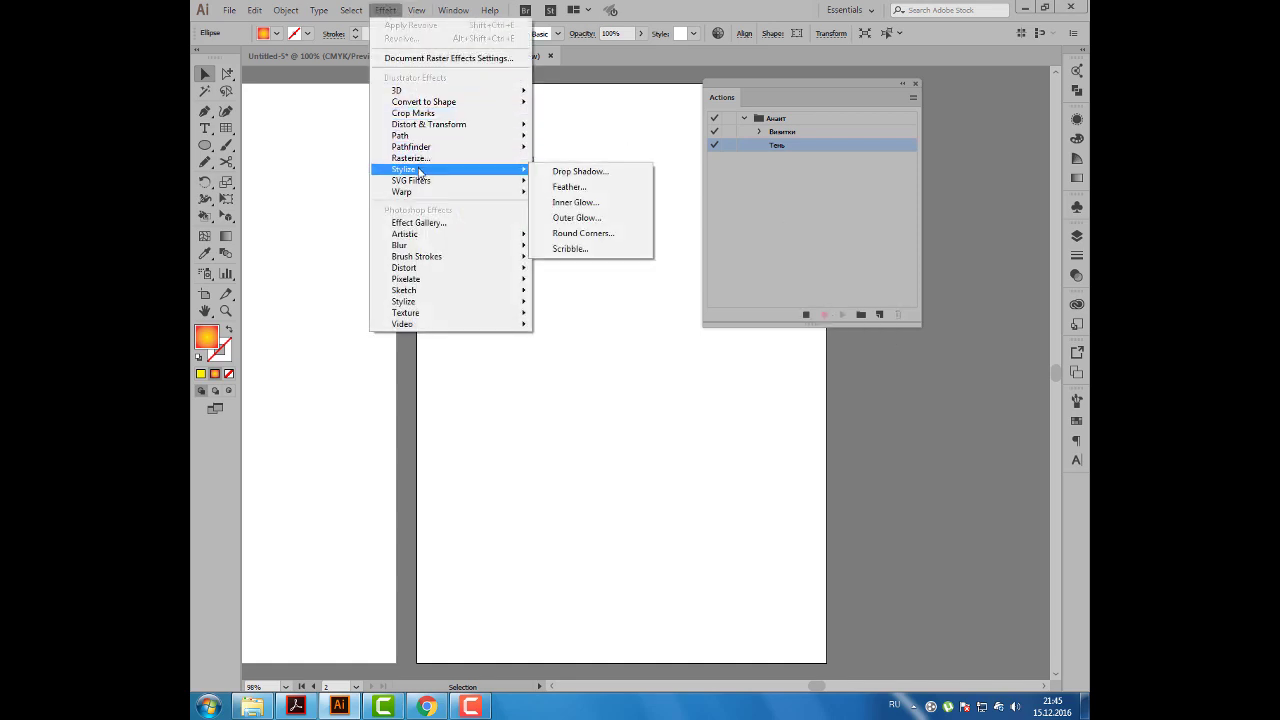
pyautogui.click(579, 172)
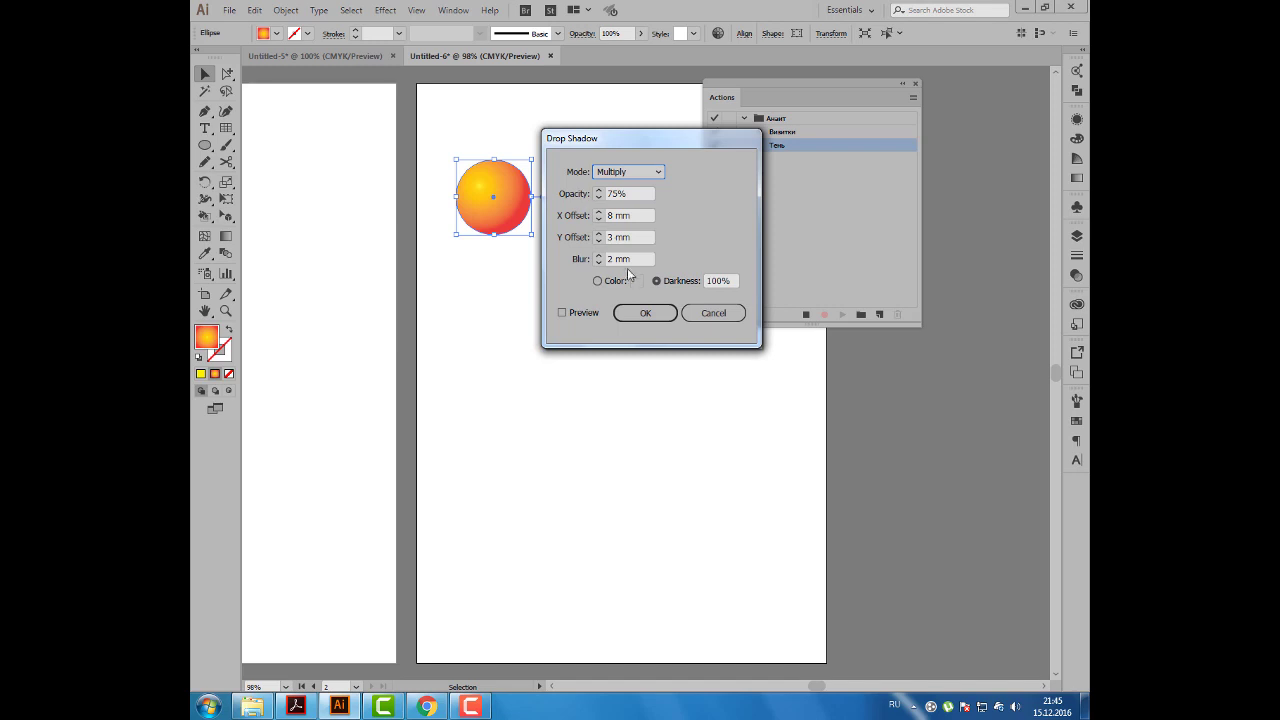
pyautogui.click(635, 314)
pyautogui.click(640, 313)
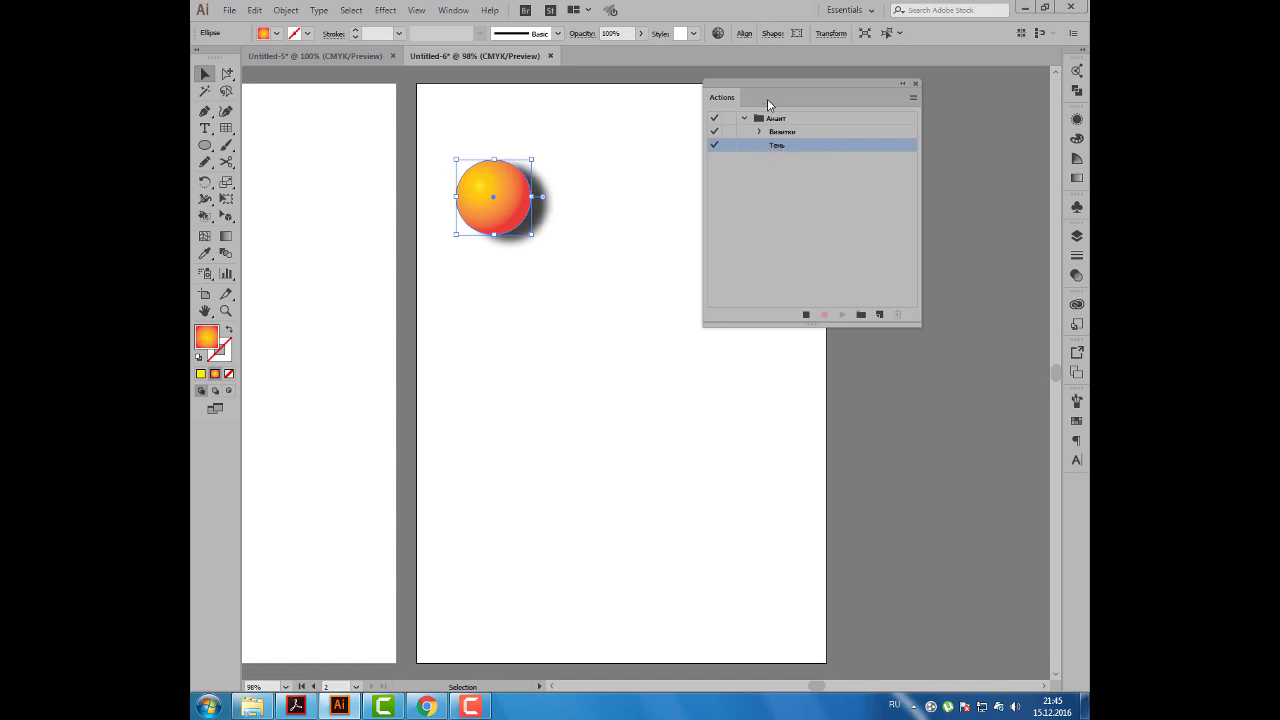
pyautogui.moveTo(757, 105); pyautogui.dragTo(617, 90)
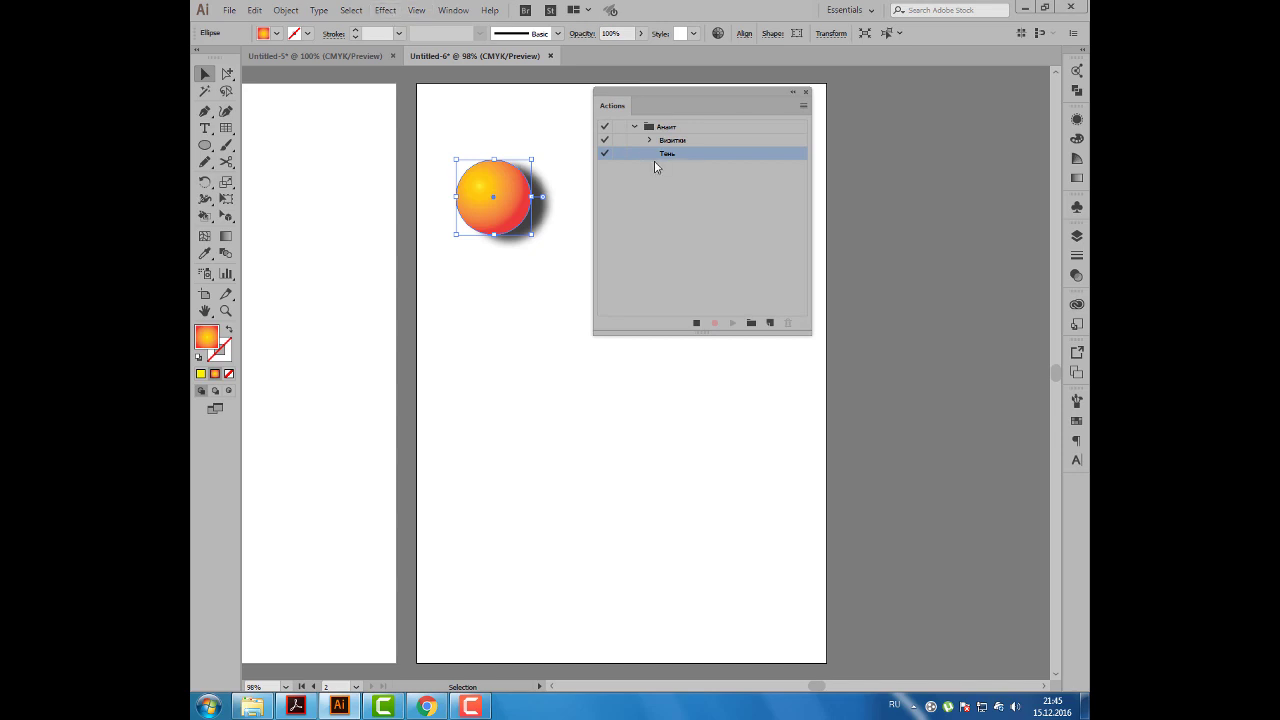
# Insert the Effect: Stylize: Drop Shadow menu item into Тень by searching 'Drop'
pyautogui.moveTo(665, 107); pyautogui.dragTo(632, 109)
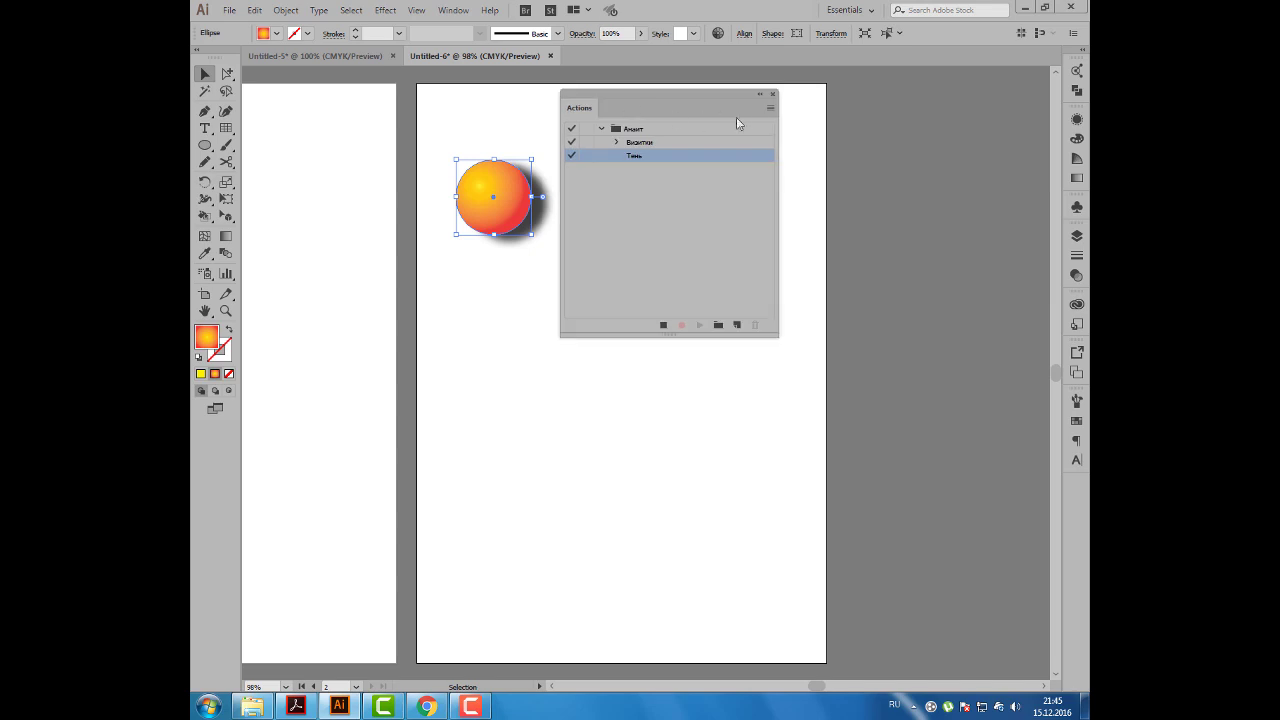
pyautogui.click(770, 108)
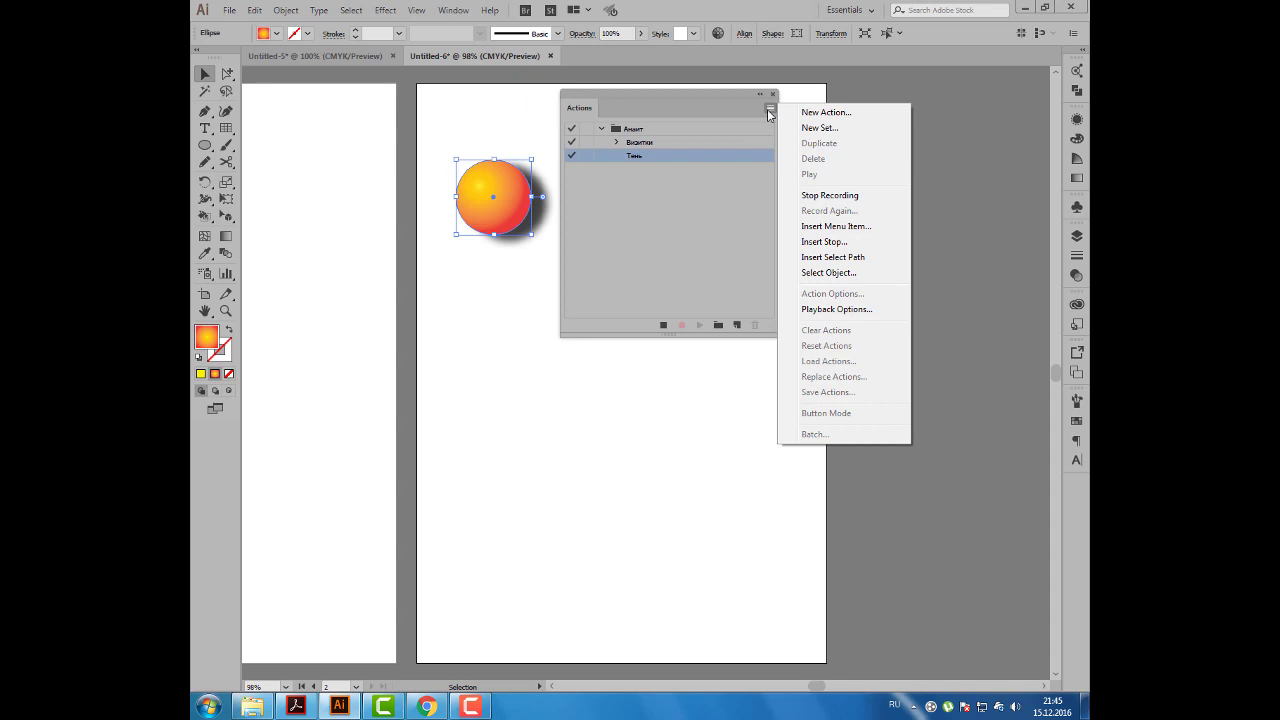
pyautogui.click(879, 233)
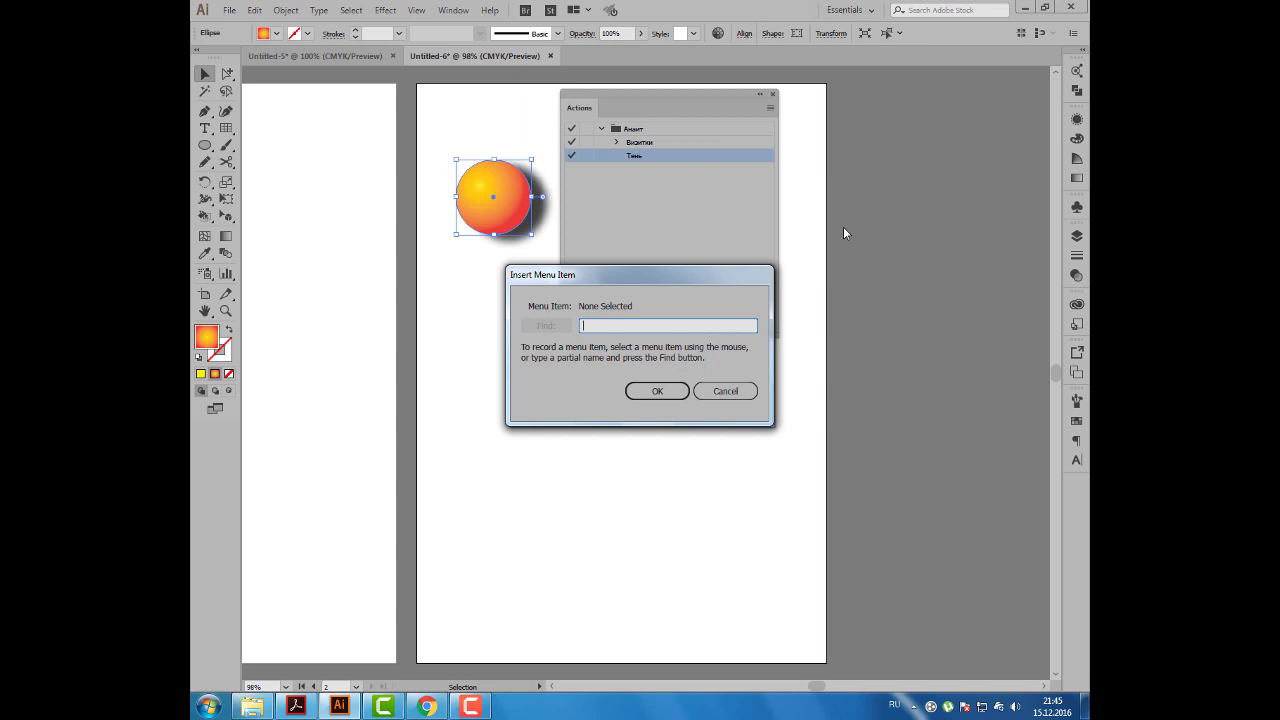
pyautogui.hotkey('alt', 'shift')
pyautogui.write('Drop')
pyautogui.click(543, 328)
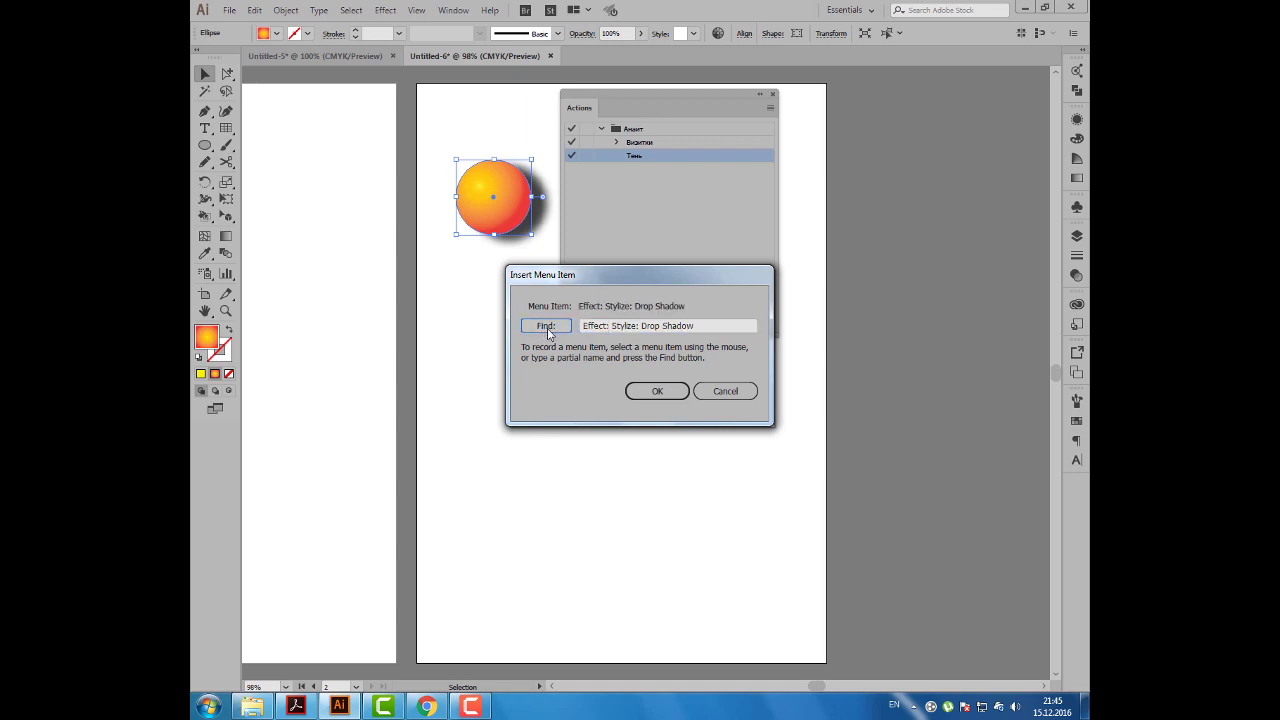
pyautogui.click(662, 391)
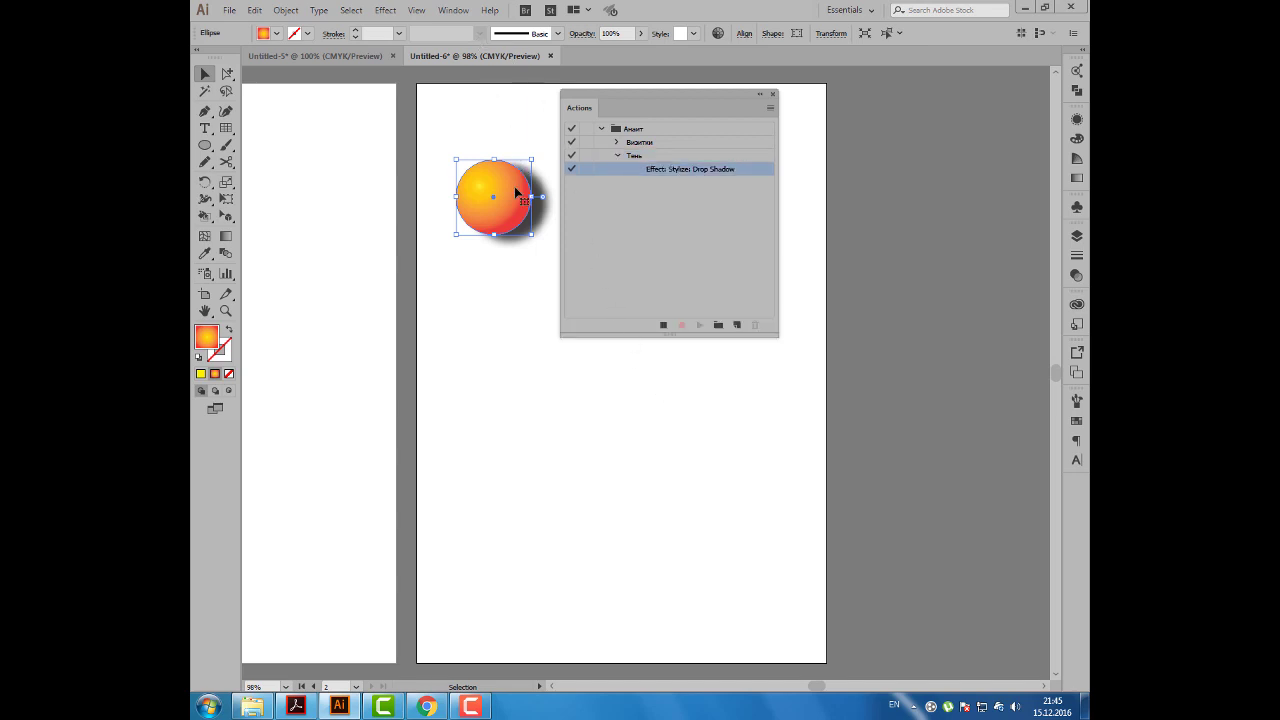
pyautogui.click(770, 107)
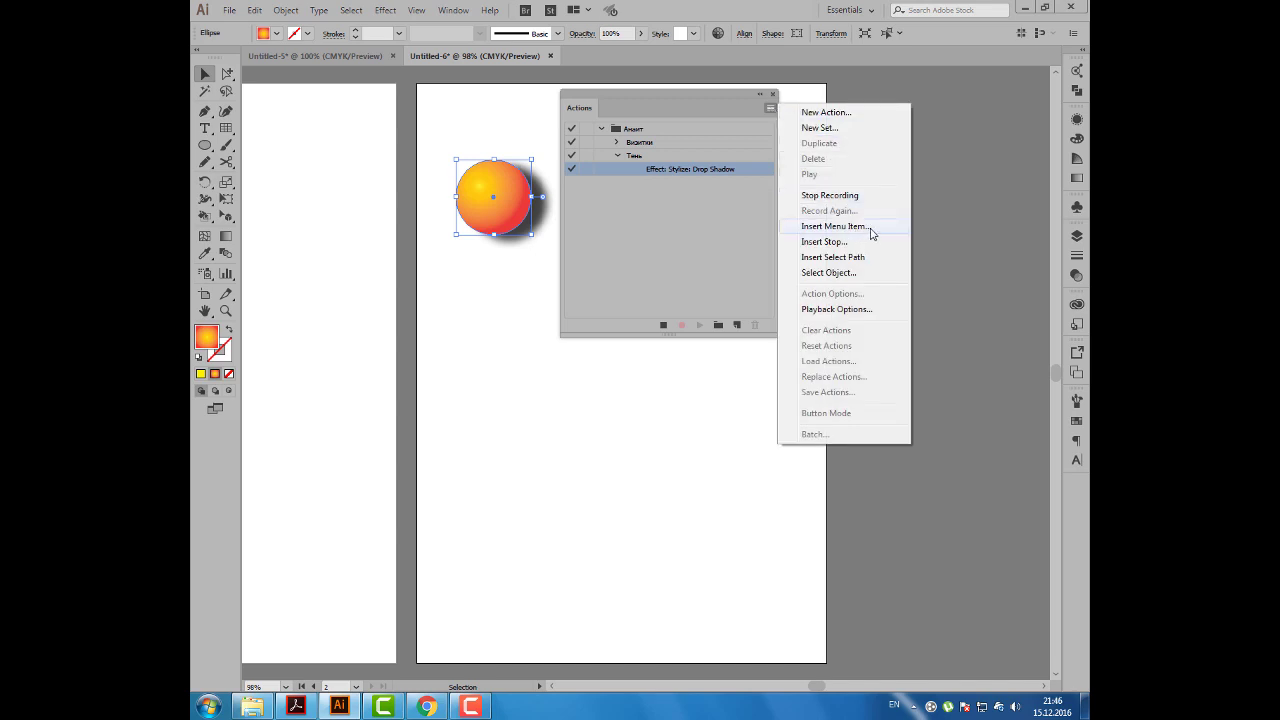
# Expand the circle's appearance so its drop shadow becomes real objects
pyautogui.click(612, 107)
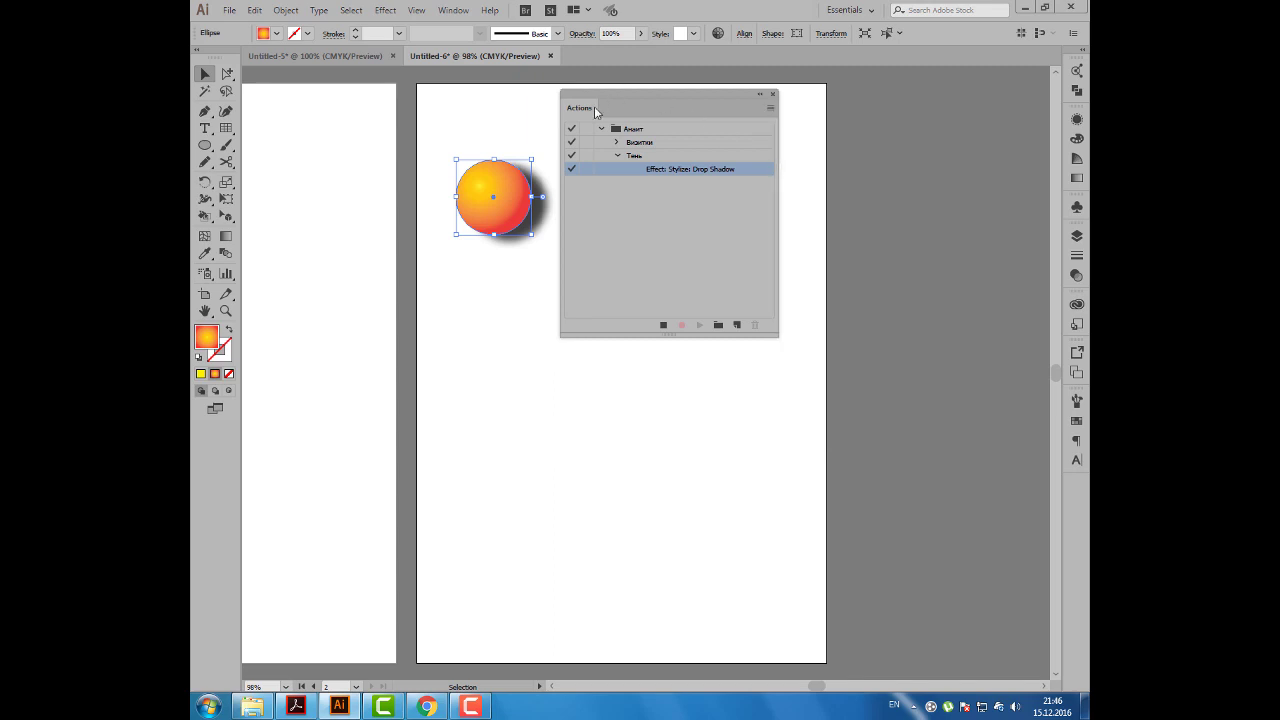
pyautogui.moveTo(594, 106); pyautogui.dragTo(704, 106)
pyautogui.click(287, 10)
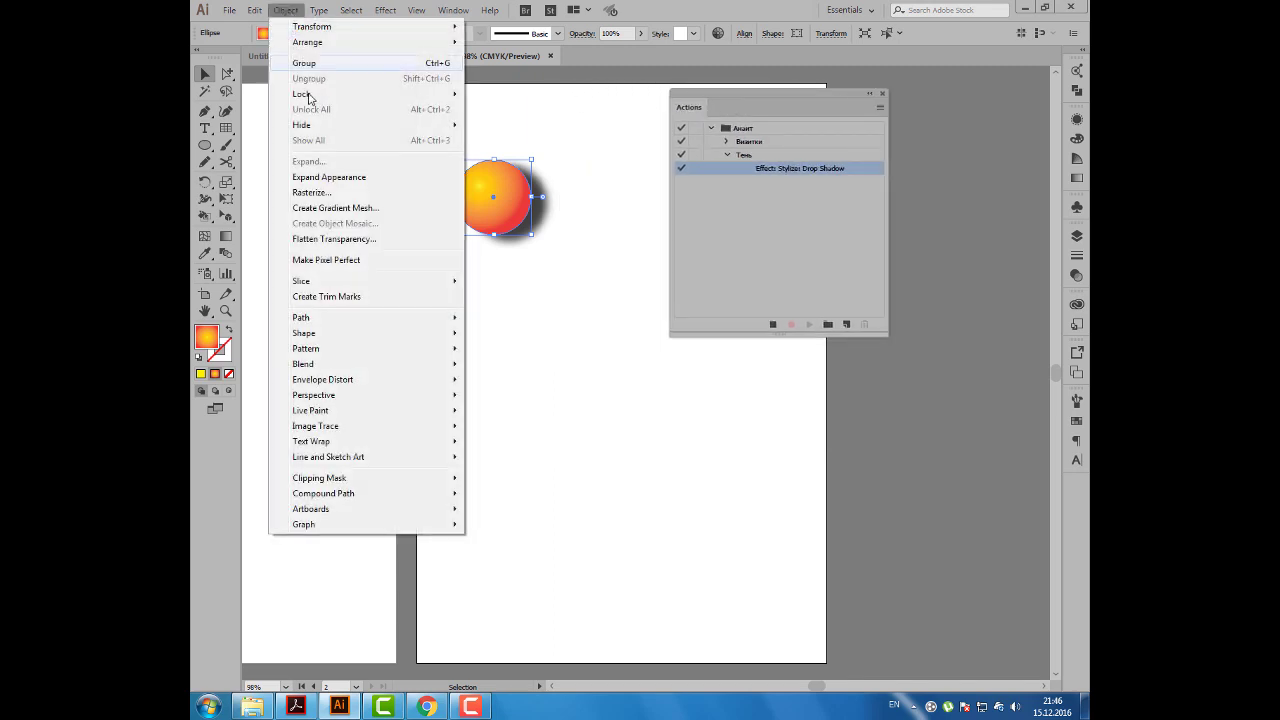
pyautogui.click(346, 182)
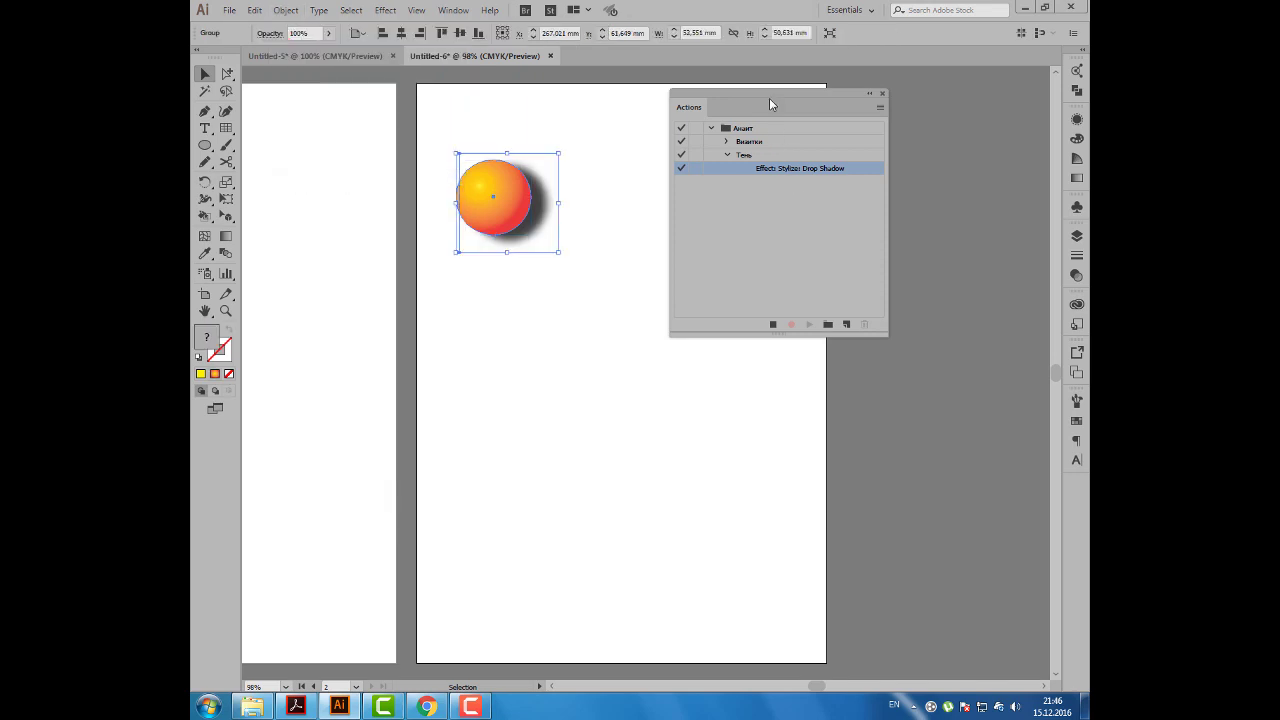
# Insert an Expand Appearance menu item into Тень by searching 'expand app'
pyautogui.moveTo(770, 104); pyautogui.dragTo(703, 104)
pyautogui.click(813, 106)
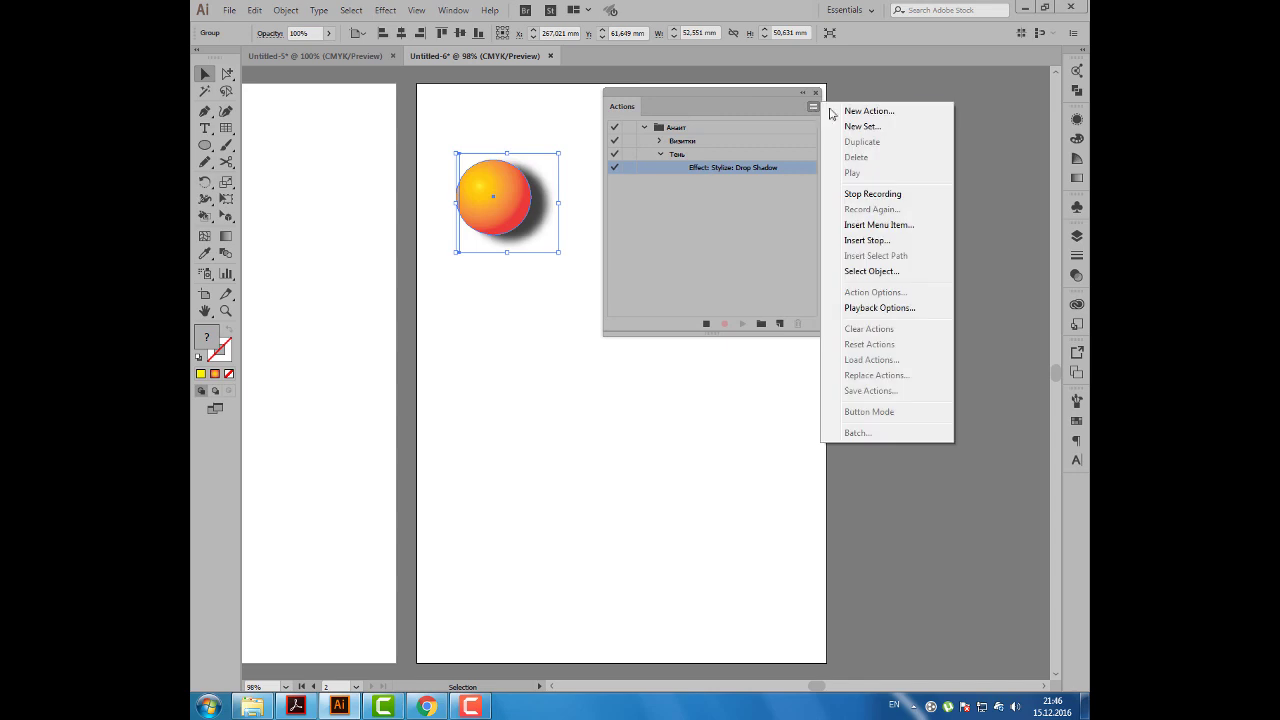
pyautogui.click(916, 228)
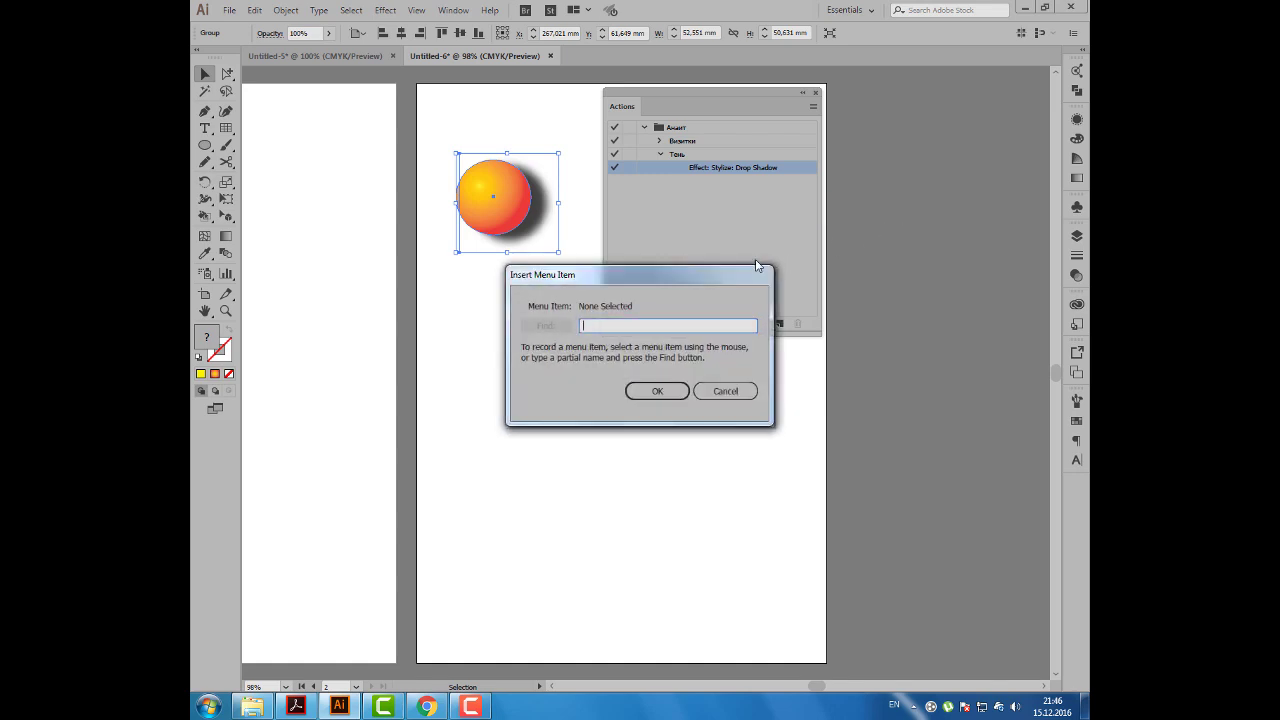
pyautogui.write('ex')
pyautogui.write('pan')
pyautogui.write('d app')
pyautogui.click(536, 329)
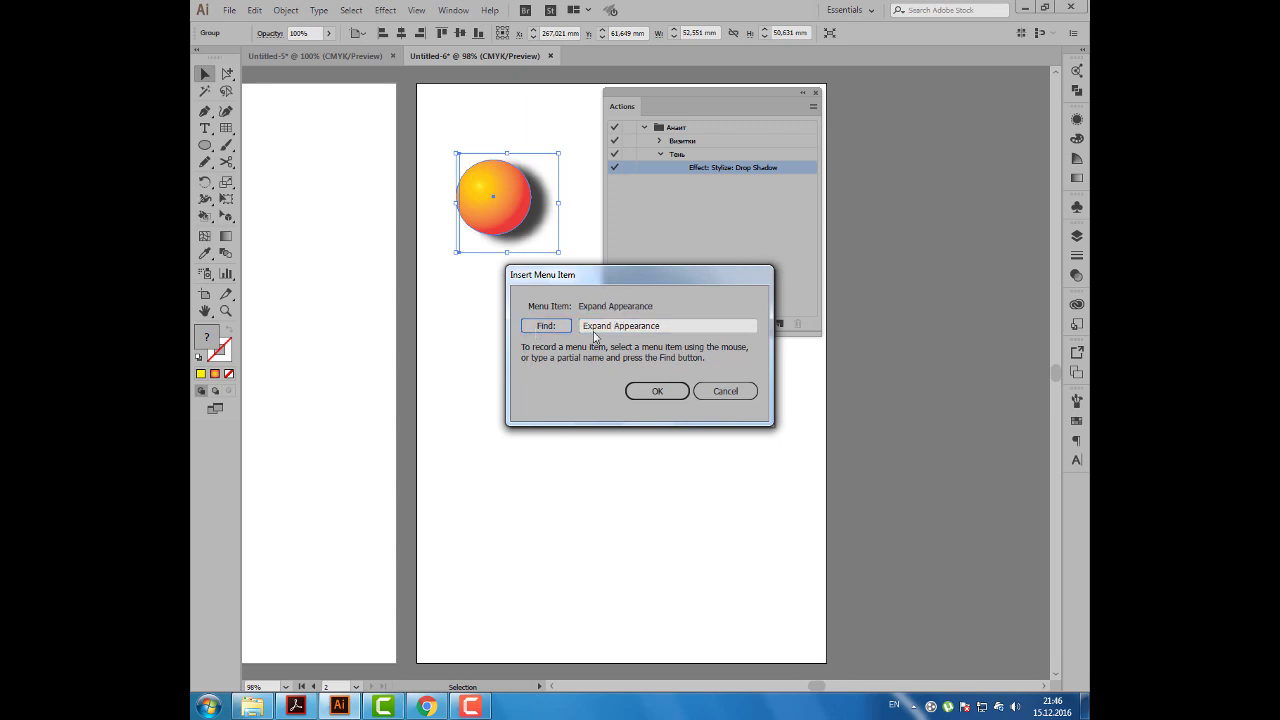
pyautogui.click(657, 391)
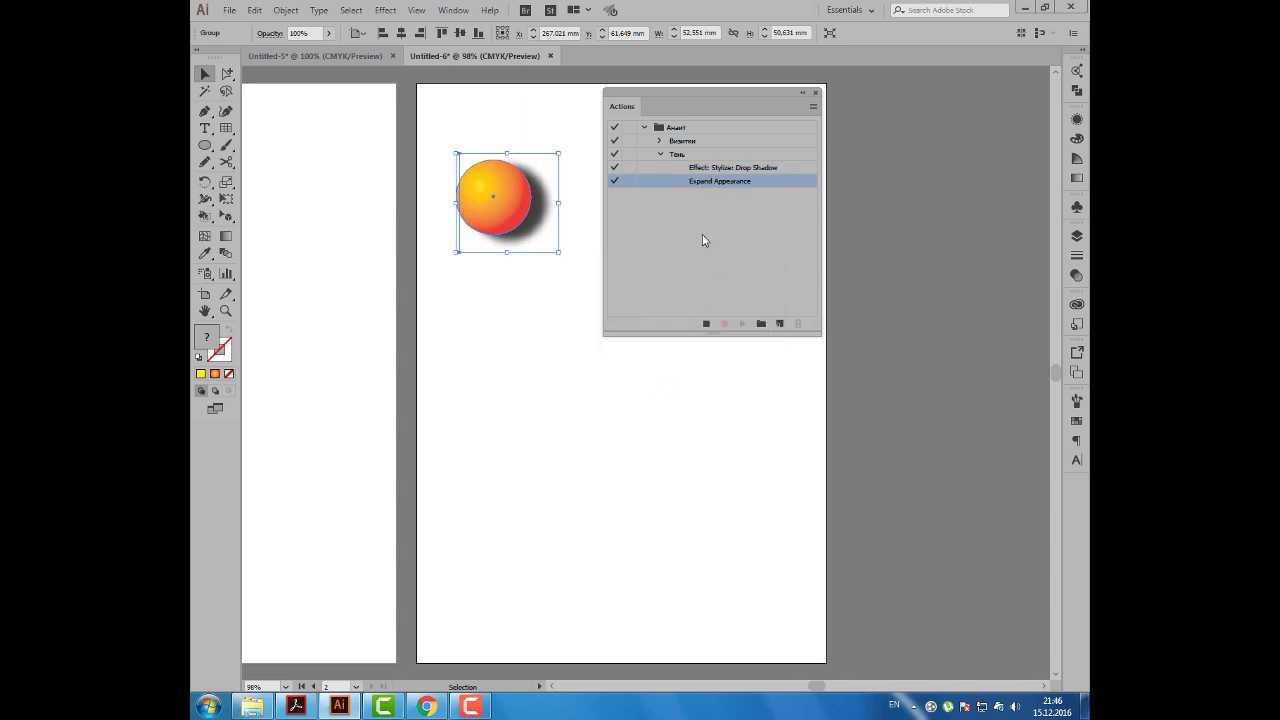
# Ungroup the expanded circle twice, deselect everything, then select the shadow alone
pyautogui.click(287, 12)
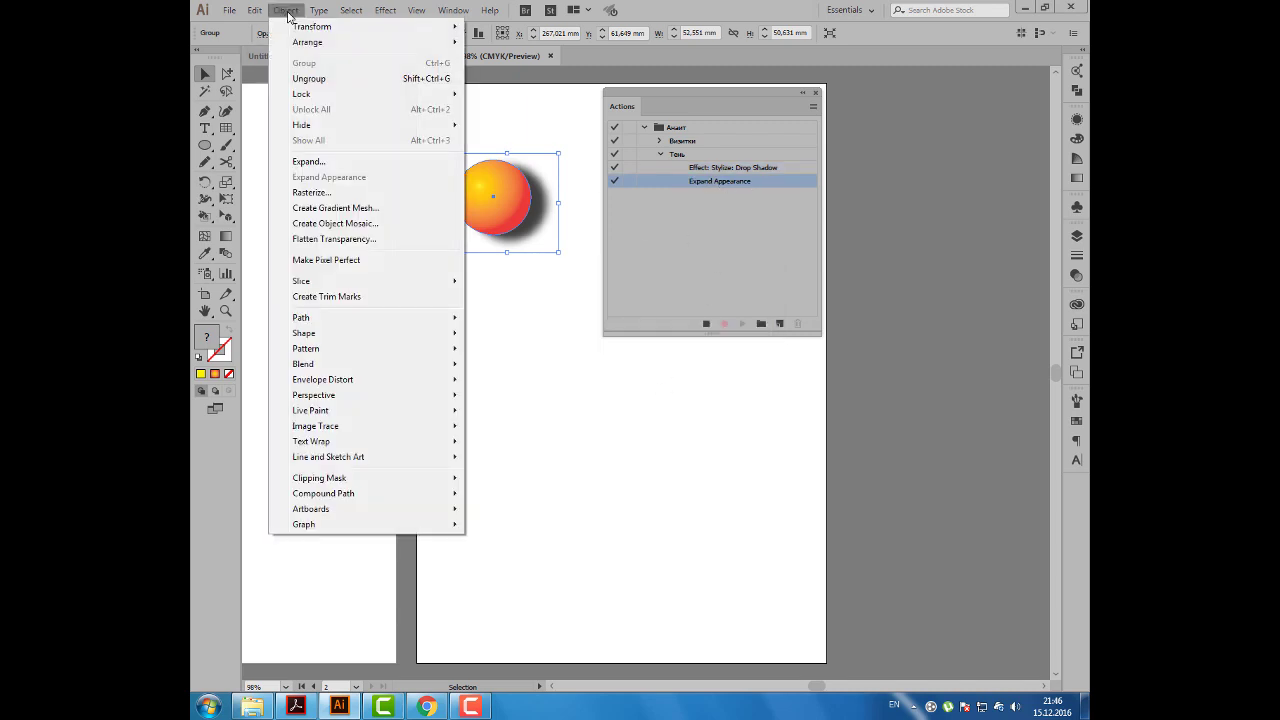
pyautogui.click(297, 79)
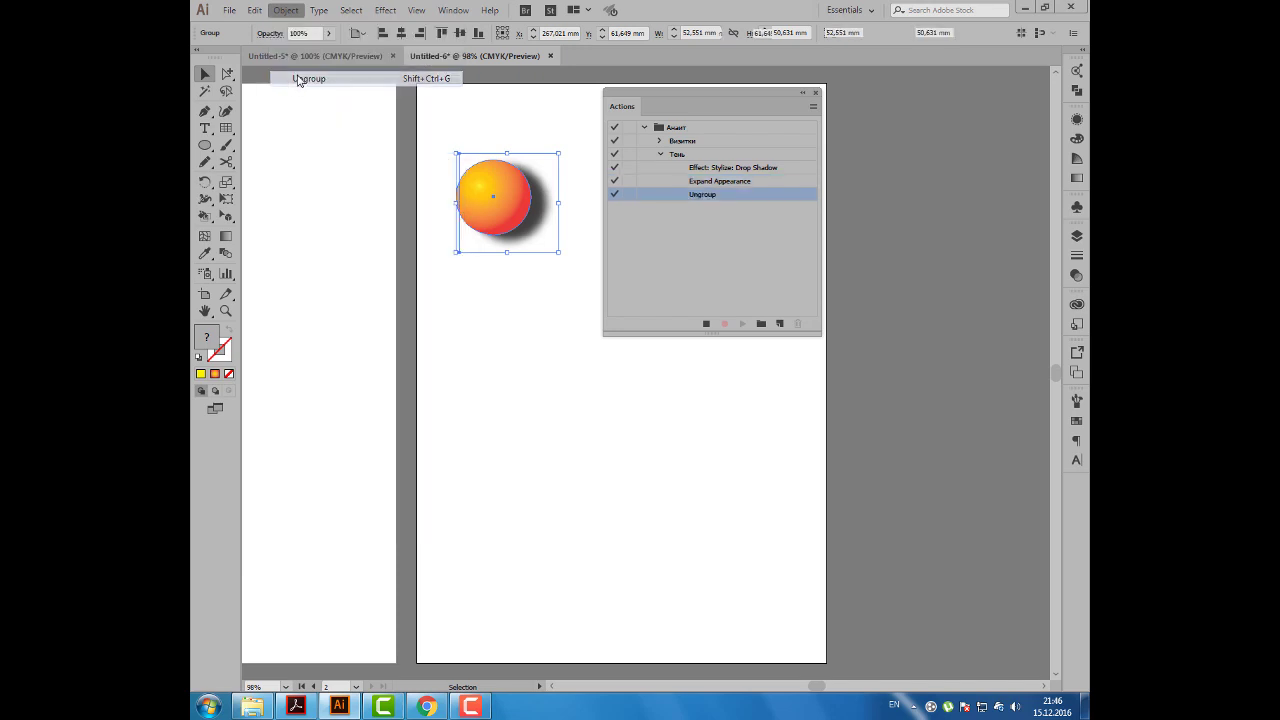
pyautogui.click(286, 10)
pyautogui.click(300, 79)
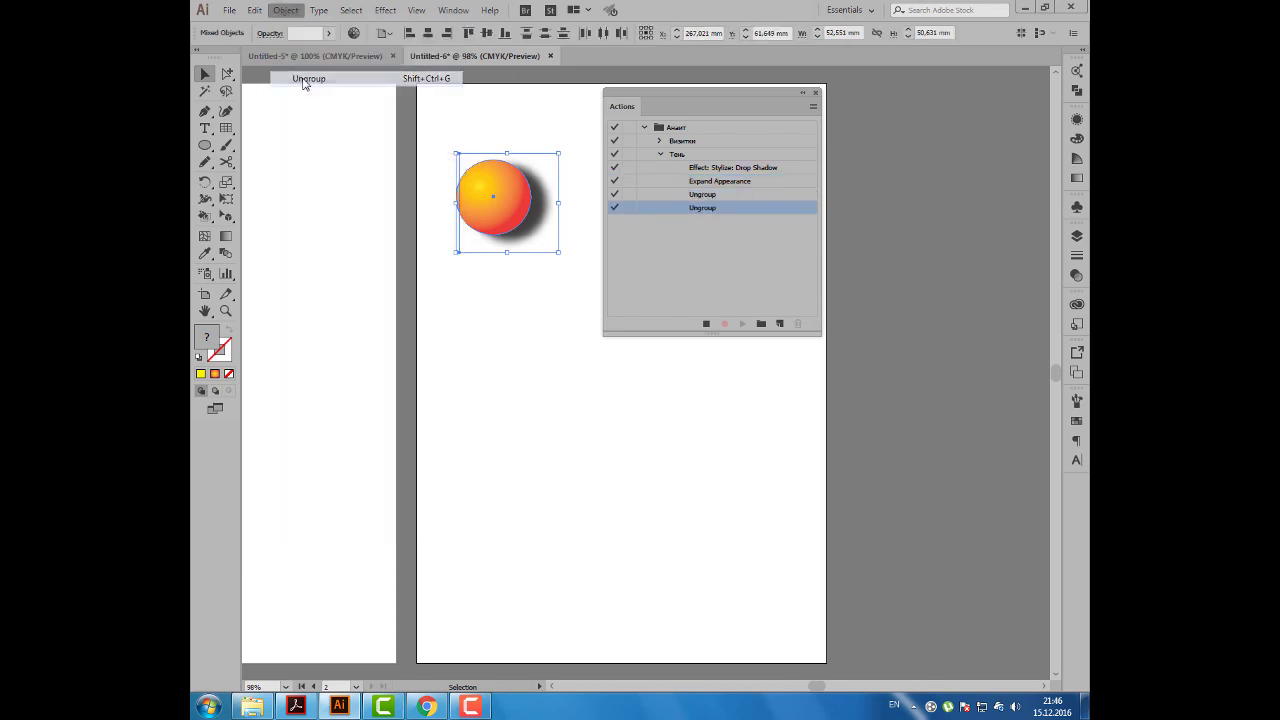
pyautogui.click(348, 11)
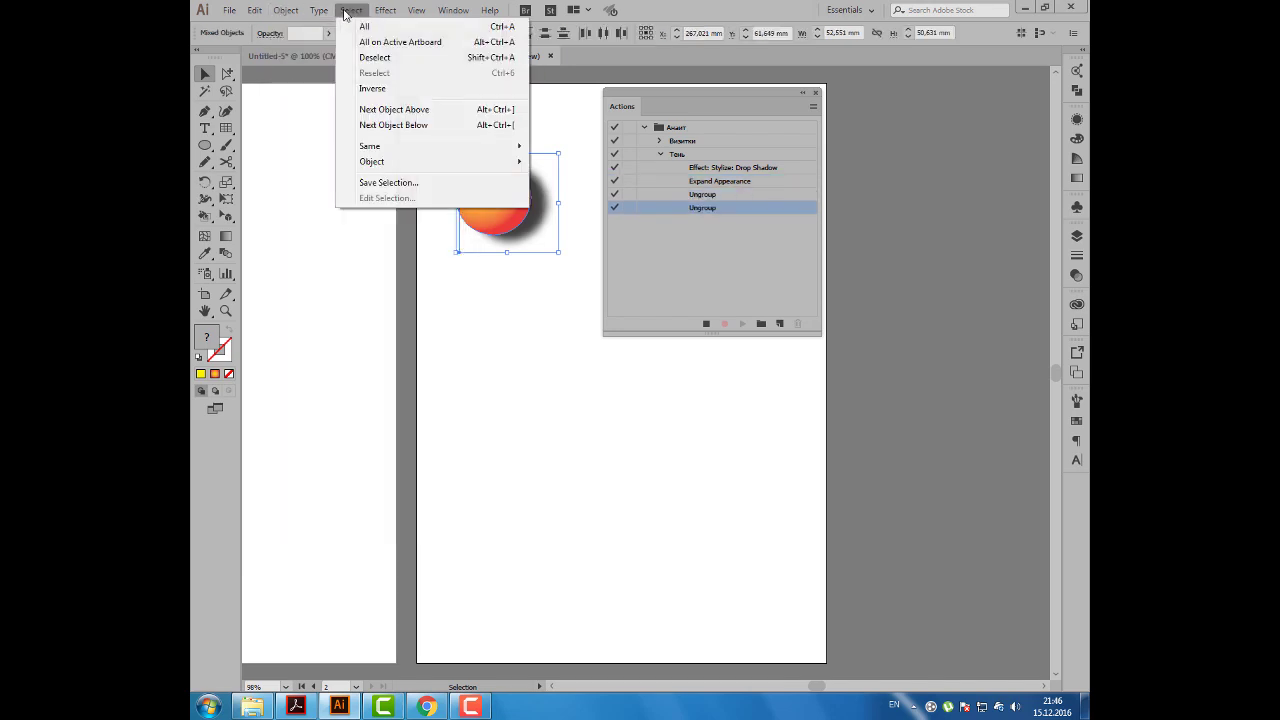
pyautogui.click(404, 60)
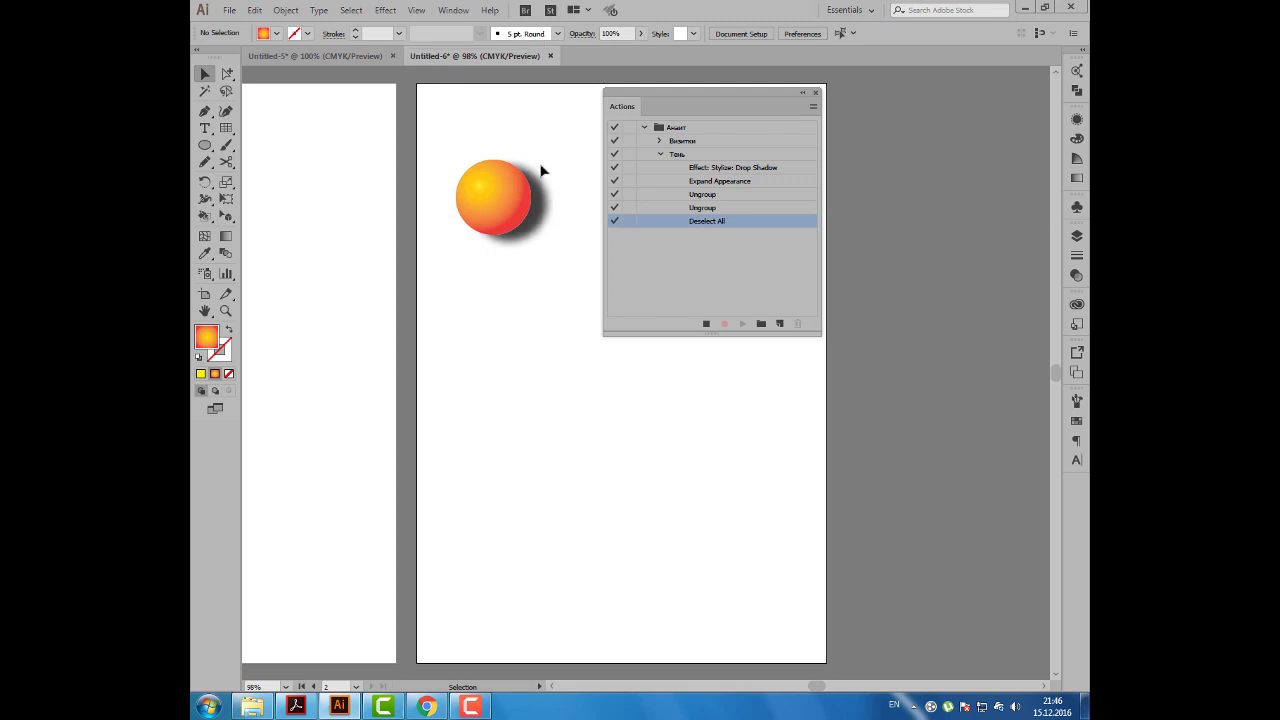
pyautogui.click(543, 188)
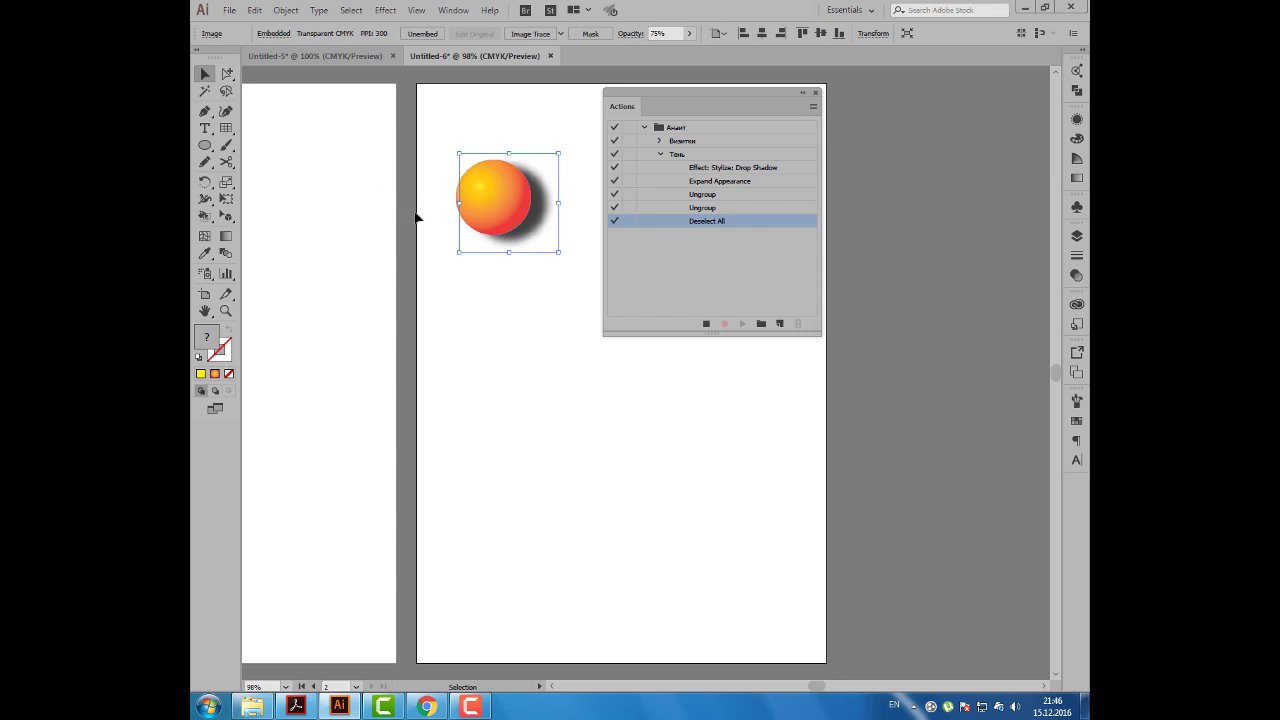
# Add a Stop step to Тень with the message 'Выделить тень'
pyautogui.click(812, 107)
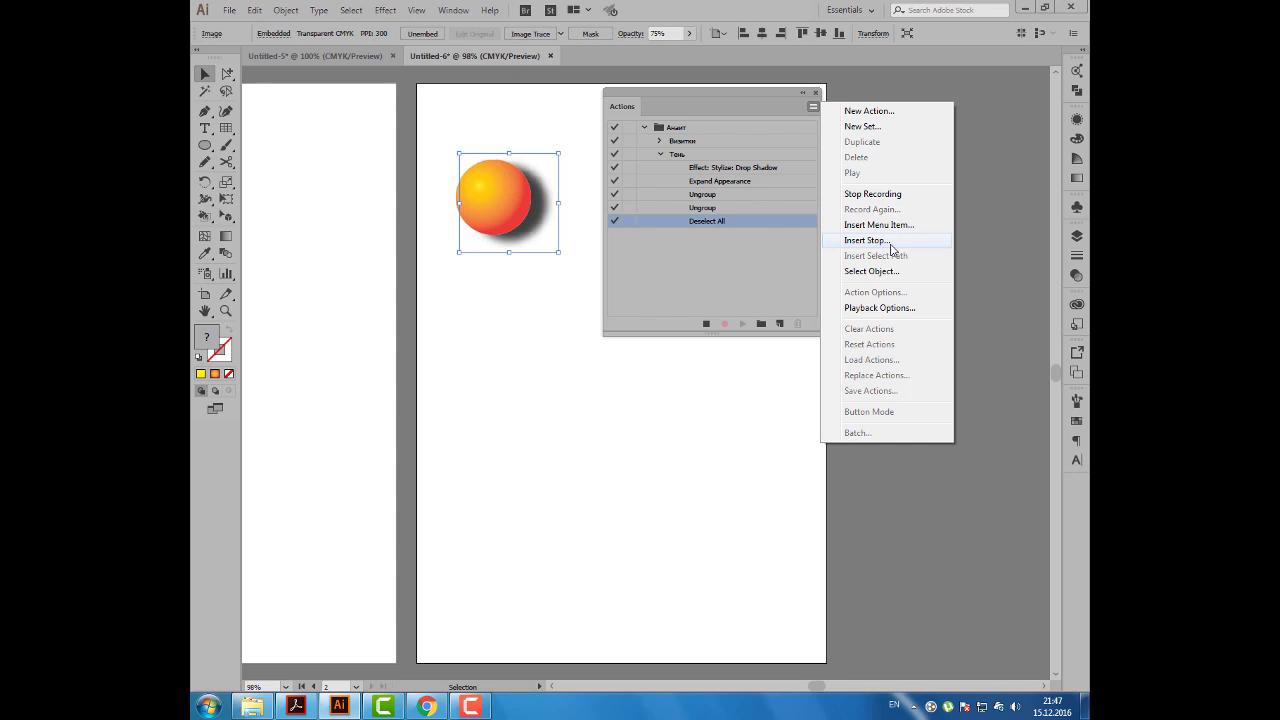
pyautogui.click(890, 244)
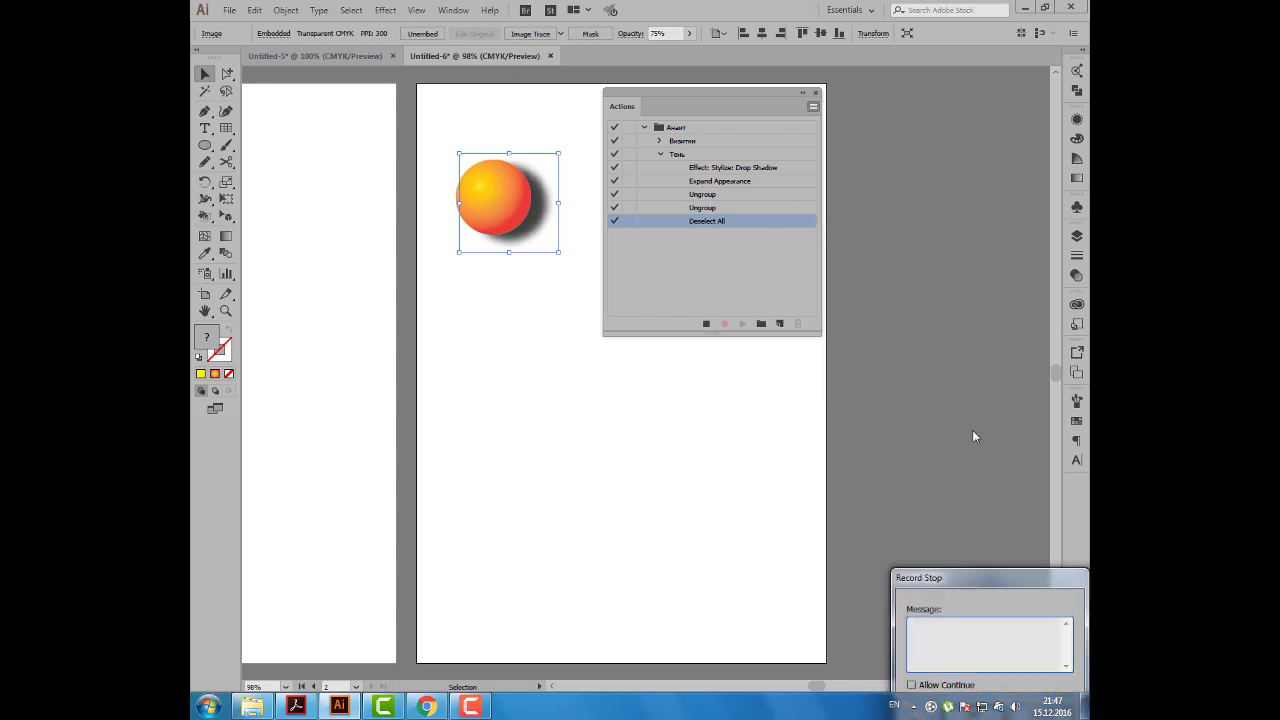
pyautogui.moveTo(998, 578)
pyautogui.mouseDown()
pyautogui.moveTo(696, 416)
pyautogui.moveTo(658, 380)
pyautogui.mouseUp()
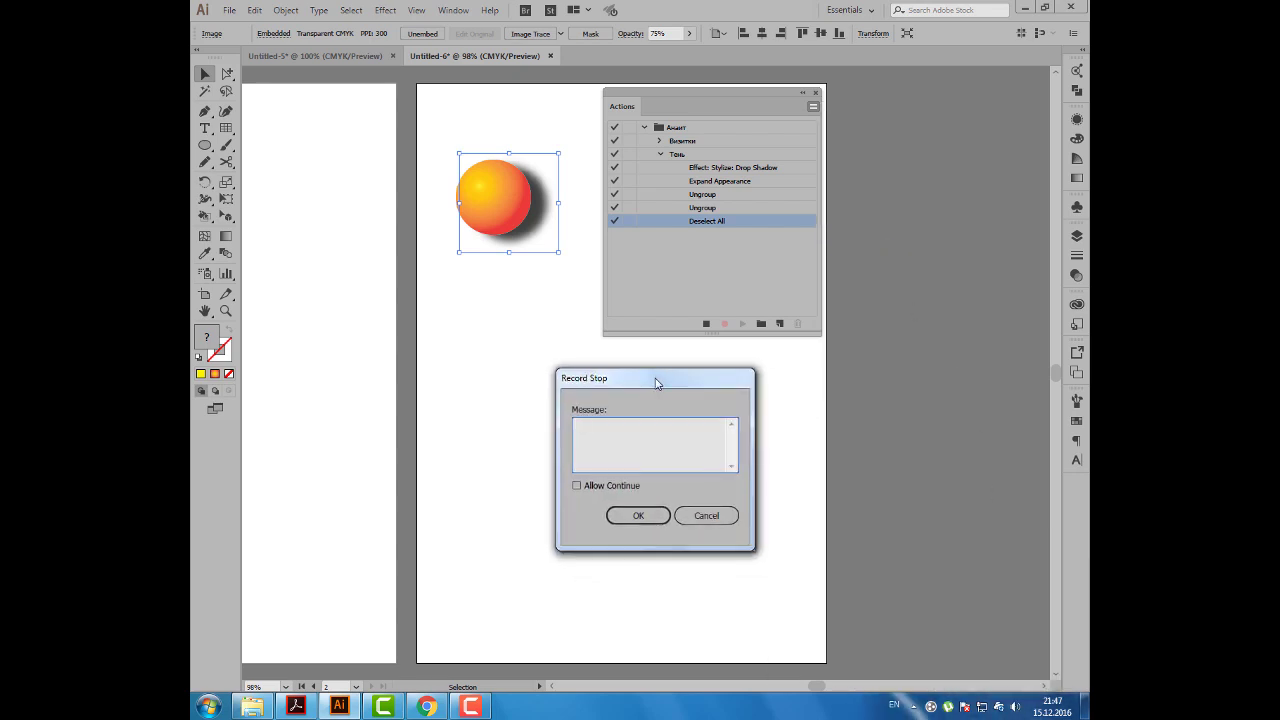
pyautogui.hotkey('alt', 'shift')
pyautogui.write('ыдели')
pyautogui.write('ть тень')
pyautogui.write('!')
pyautogui.click(636, 516)
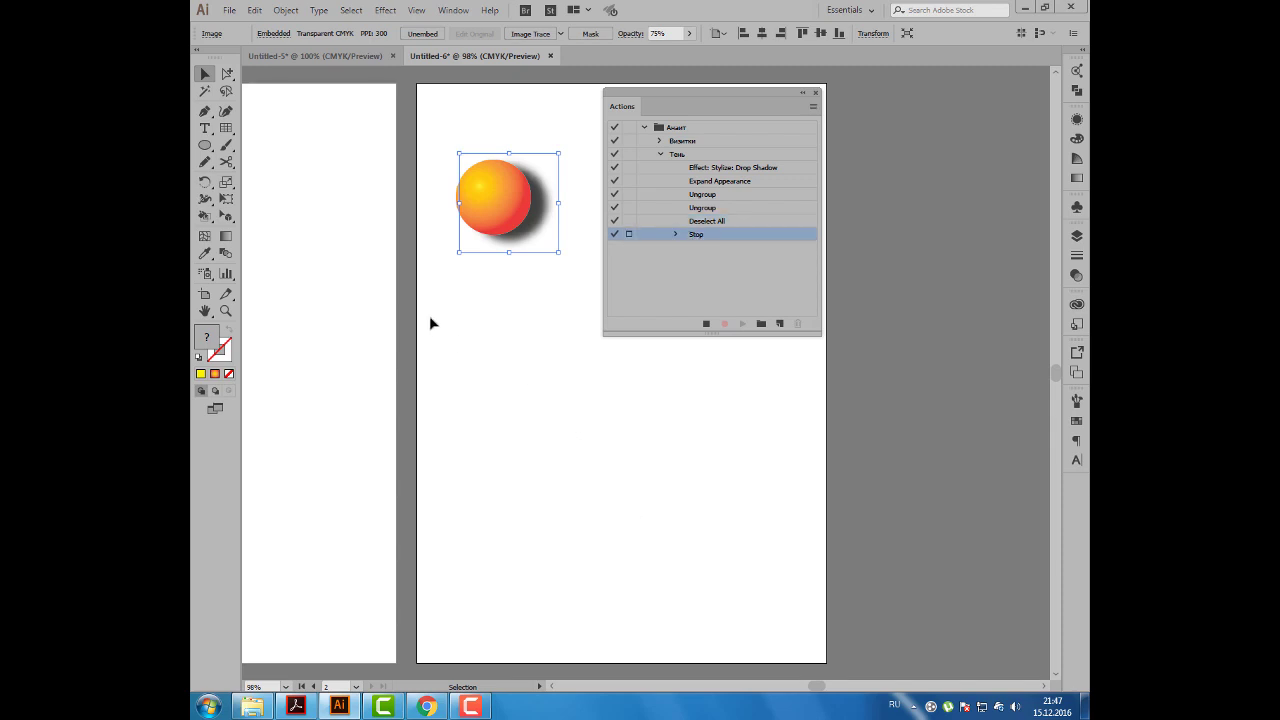
# Shear the selected shadow at -135° using the Shear tool's settings
pyautogui.click(226, 184)
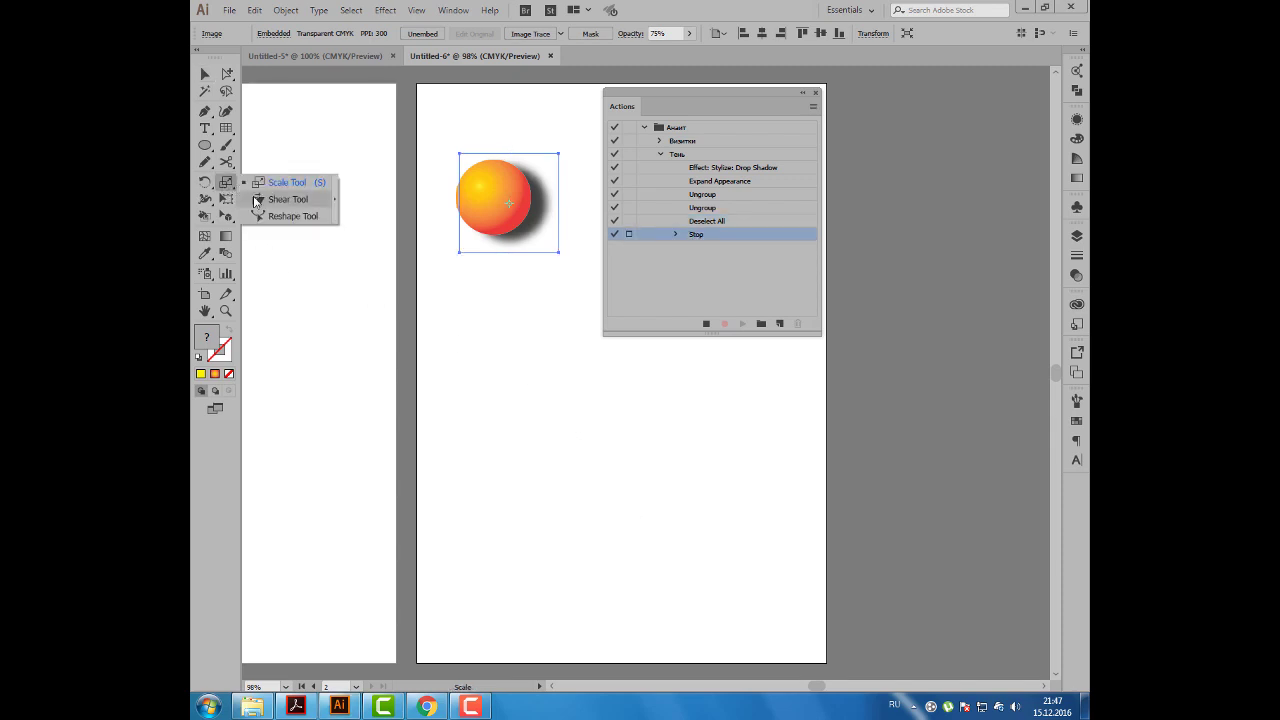
pyautogui.click(260, 200)
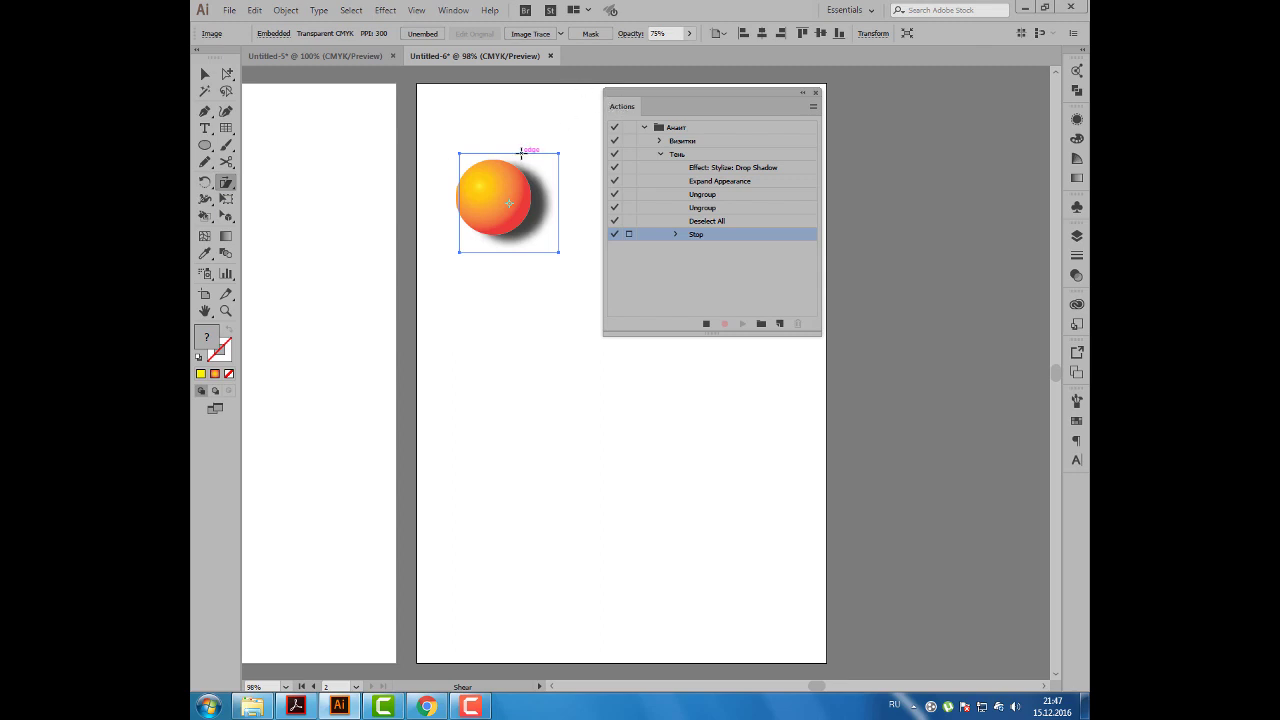
pyautogui.moveTo(616, 100); pyautogui.dragTo(734, 97)
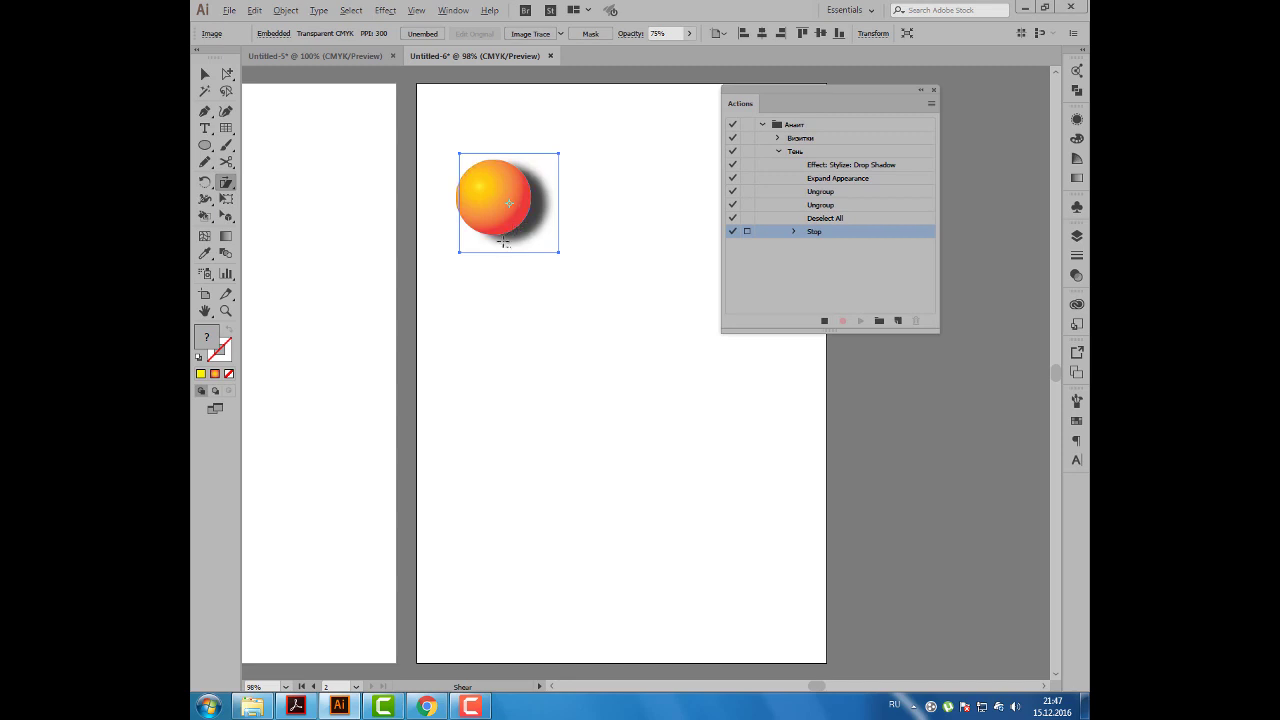
pyautogui.keyDown('alt'); pyautogui.click(503, 243); pyautogui.keyUp('alt')
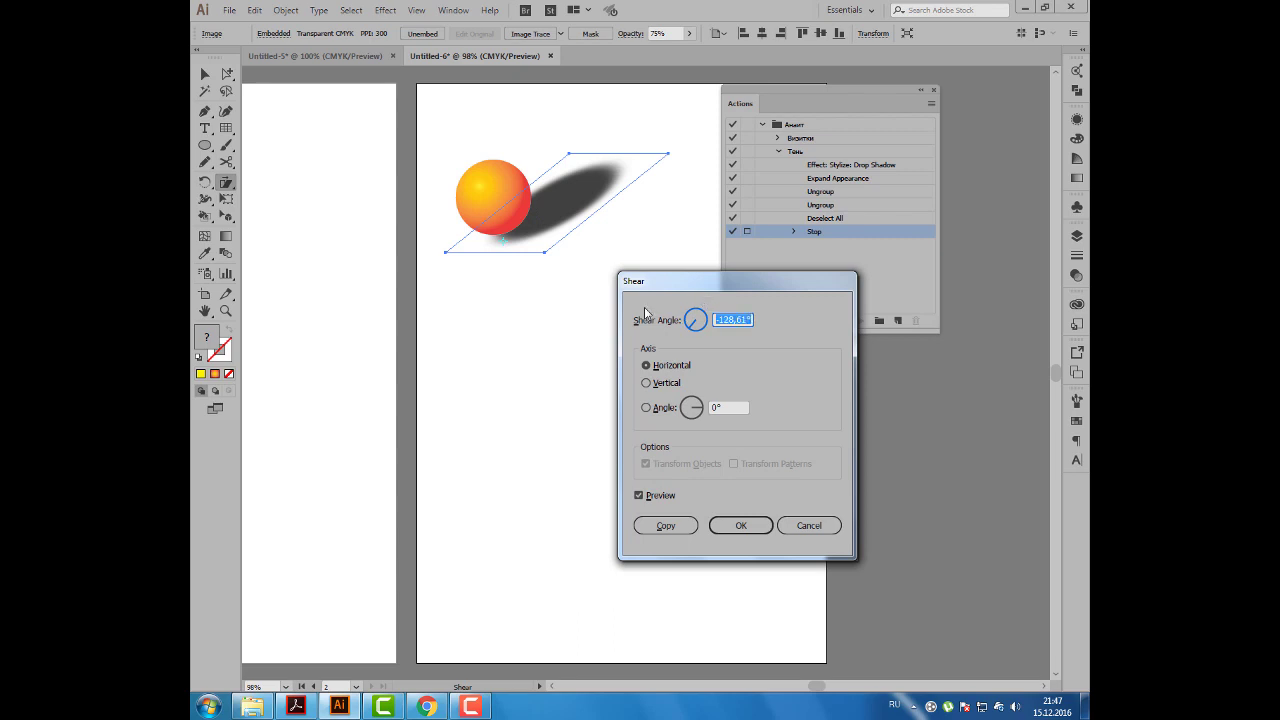
pyautogui.write('-135')
pyautogui.press('Tab')
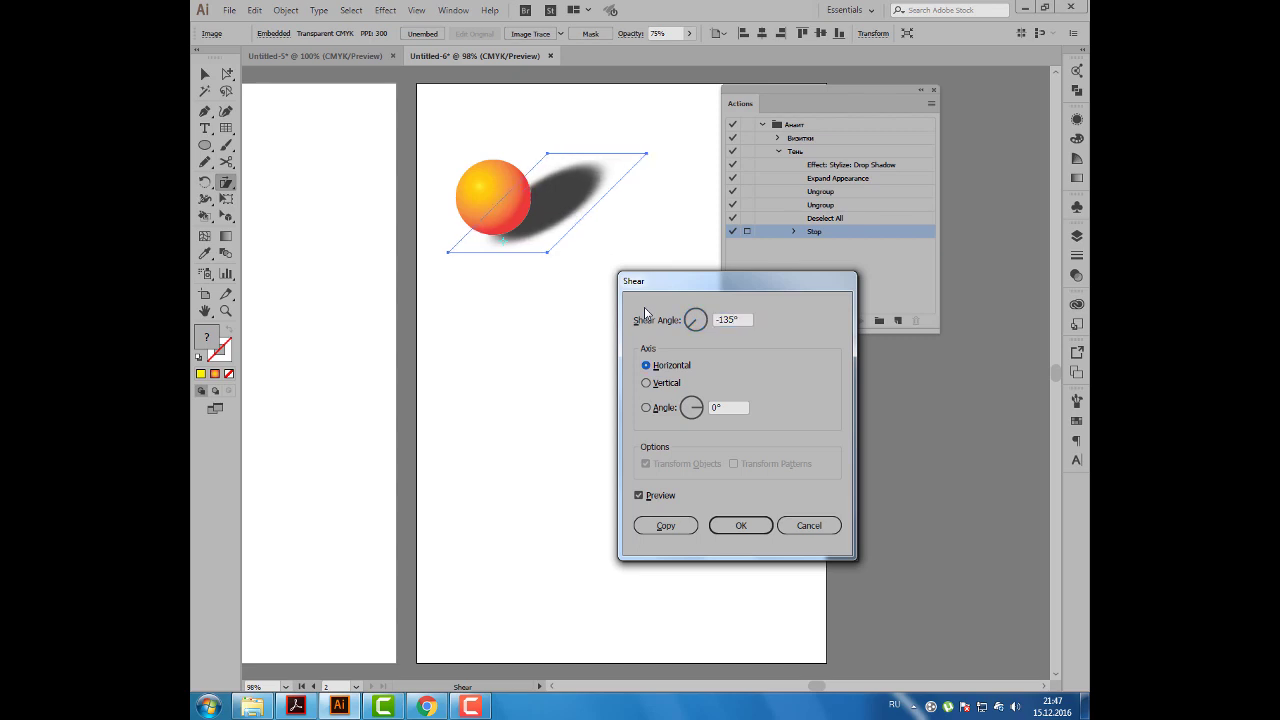
pyautogui.click(741, 526)
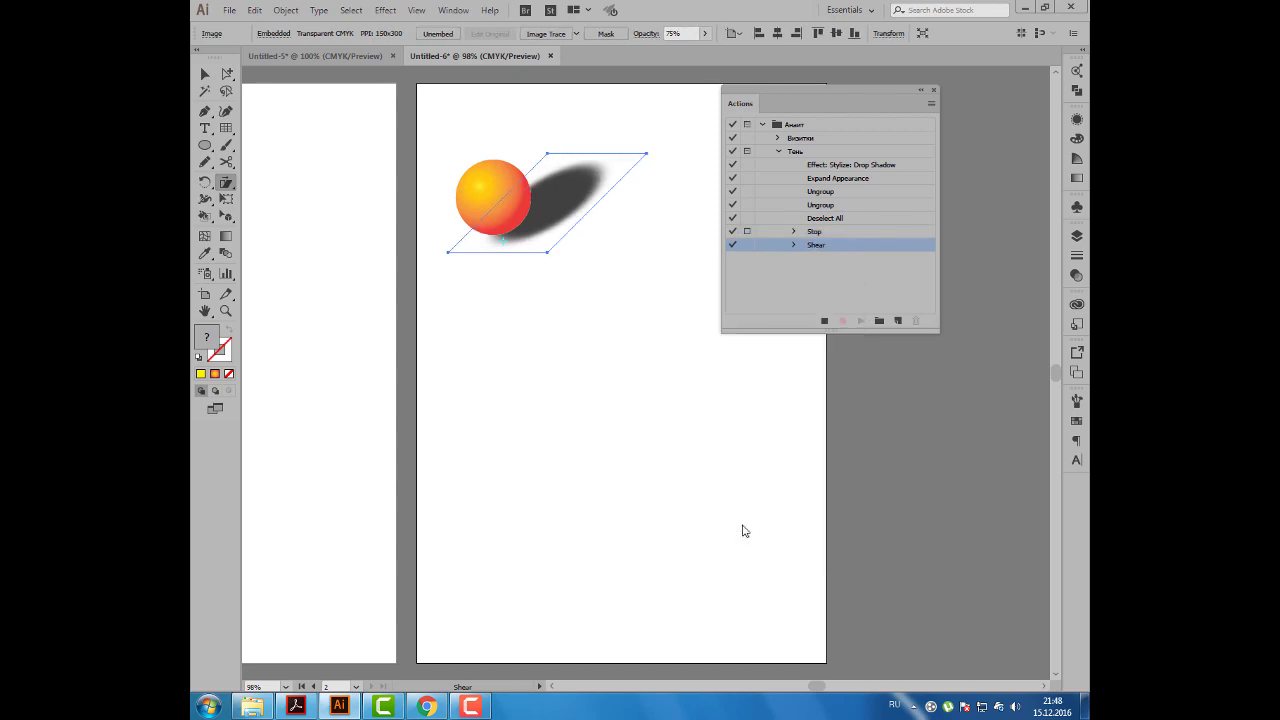
# Stop recording and draw a heptagon below the sphere with the Polygon tool
pyautogui.click(824, 321)
pyautogui.click(346, 143)
pyautogui.click(204, 146)
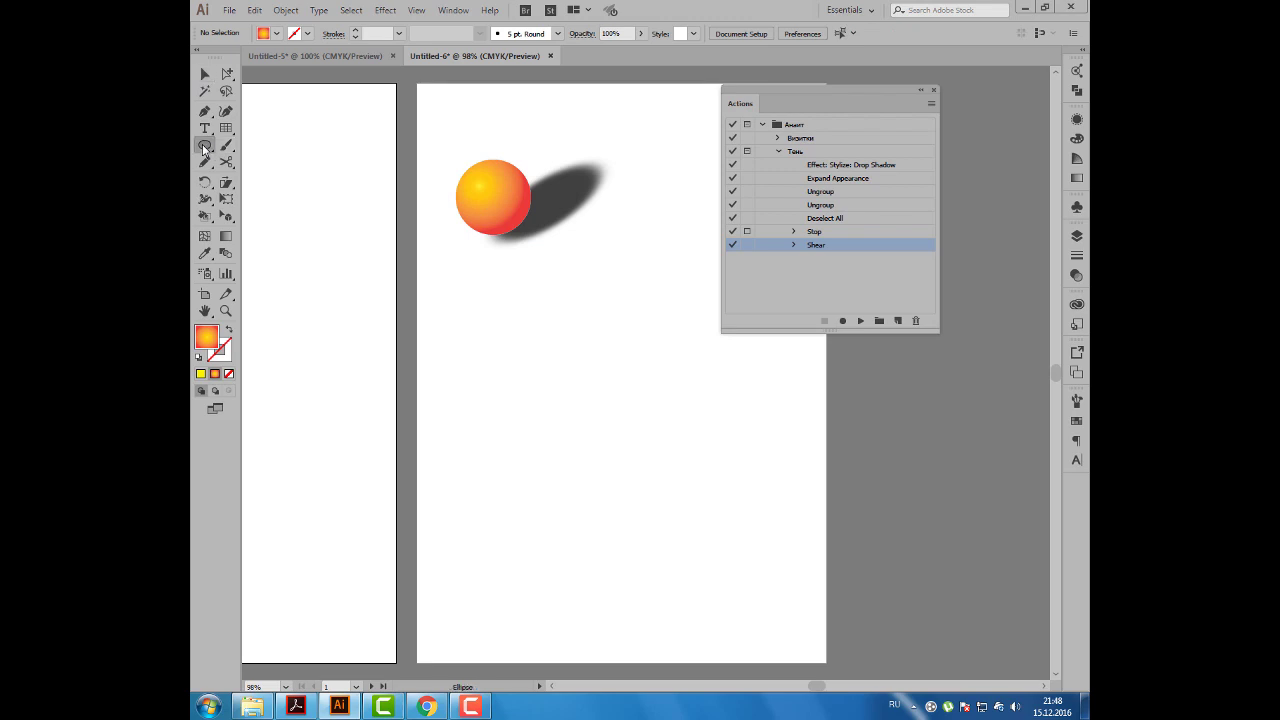
pyautogui.moveTo(204, 148); pyautogui.dragTo(290, 196)
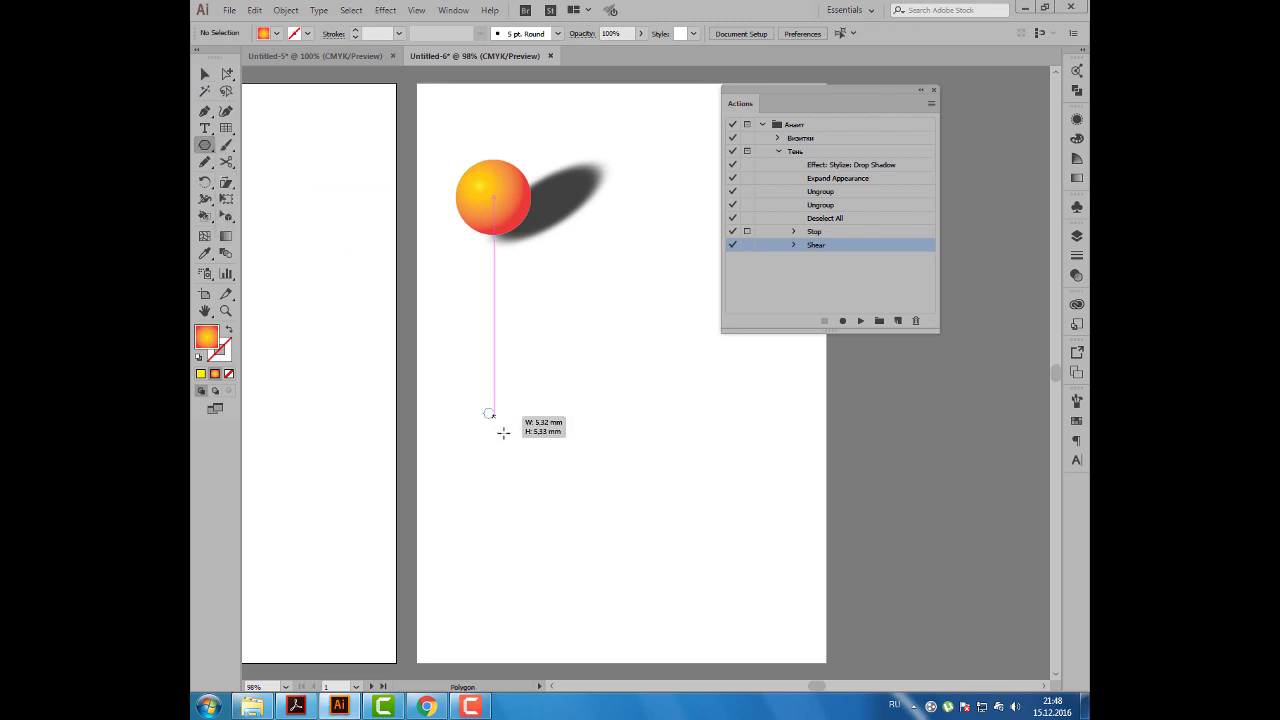
pyautogui.moveTo(503, 432); pyautogui.dragTo(530, 458)
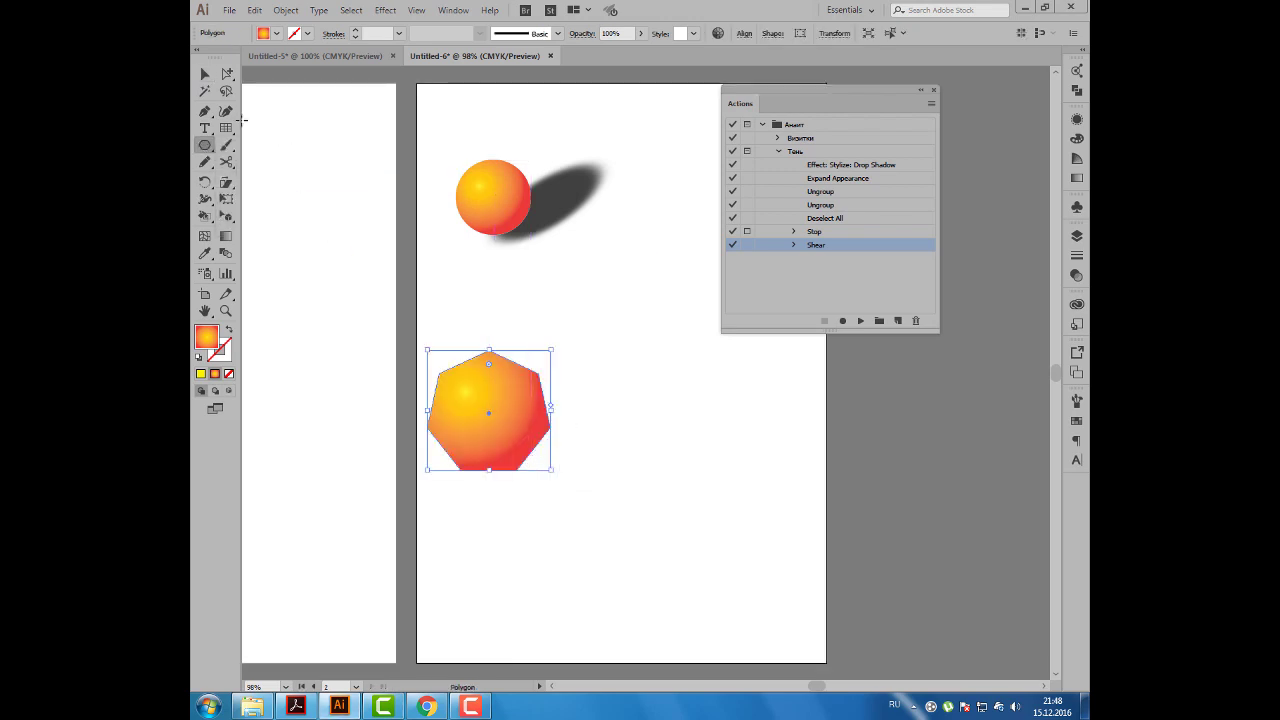
pyautogui.click(205, 74)
# Play the Тень action on the heptagon, accept the drop shadow, and select its shadow
pyautogui.moveTo(600, 280); pyautogui.dragTo(546, 251)
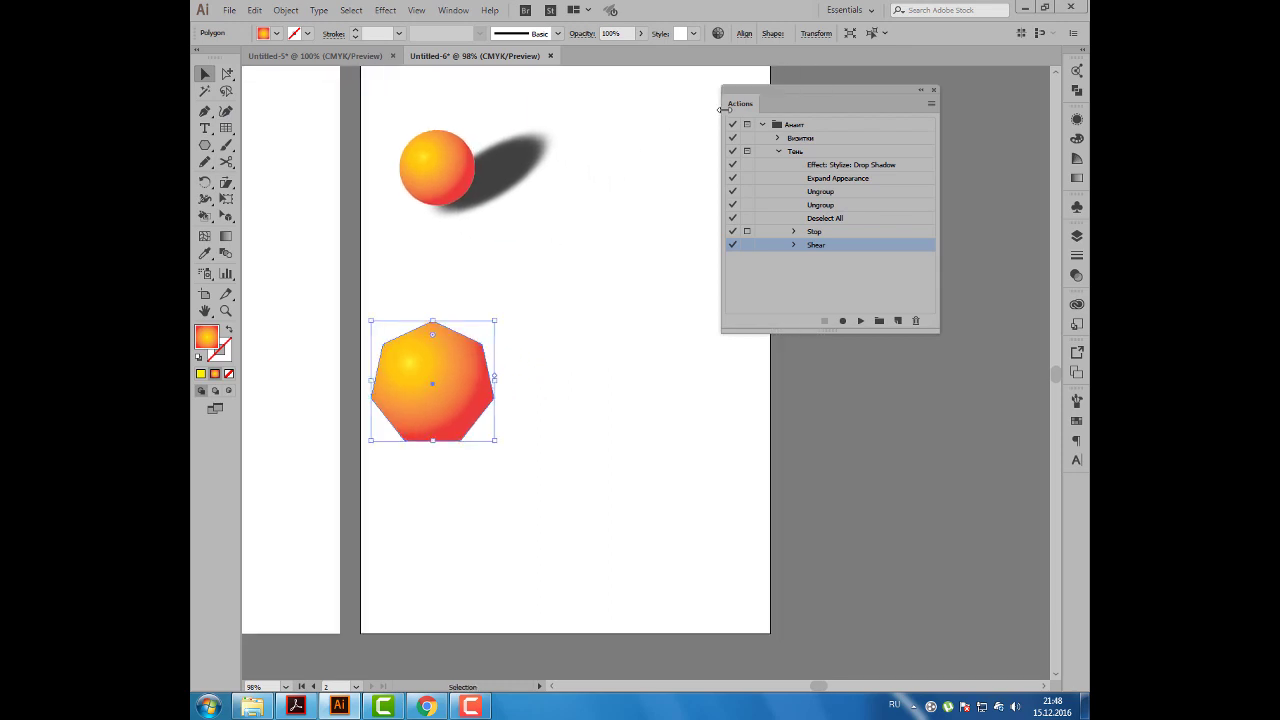
pyautogui.moveTo(724, 109); pyautogui.dragTo(668, 93)
pyautogui.click(740, 138)
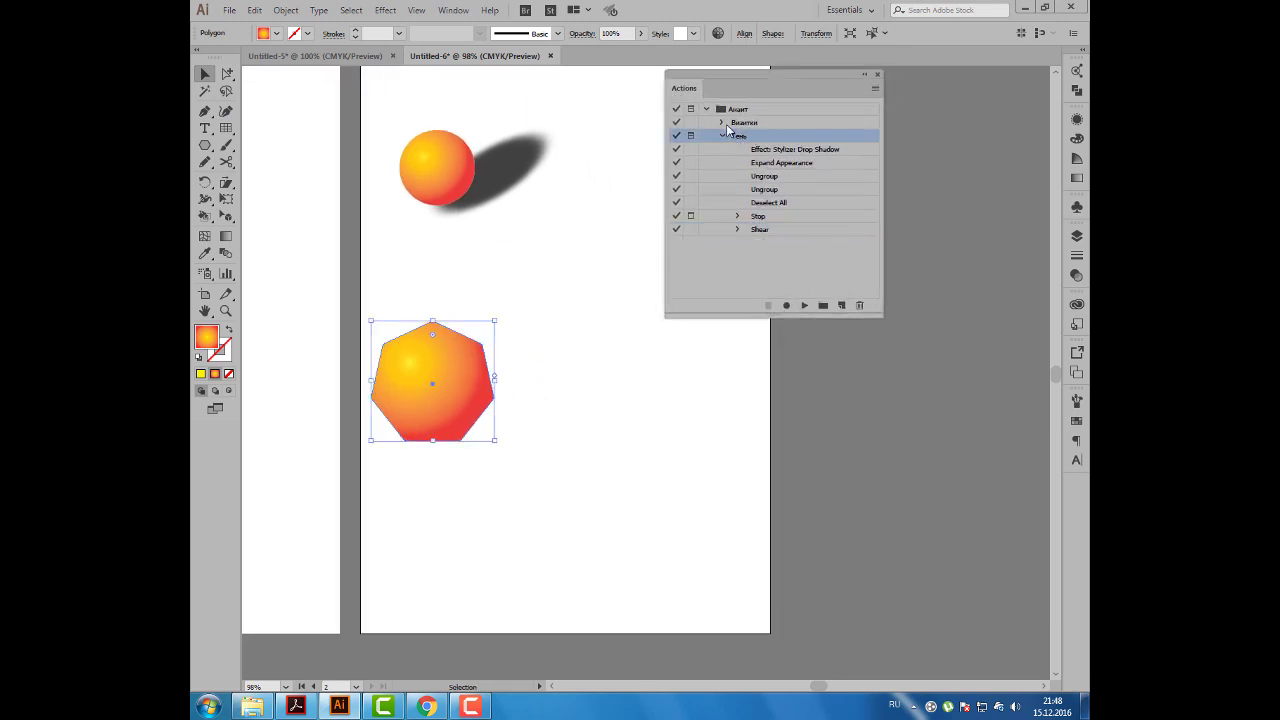
pyautogui.click(805, 306)
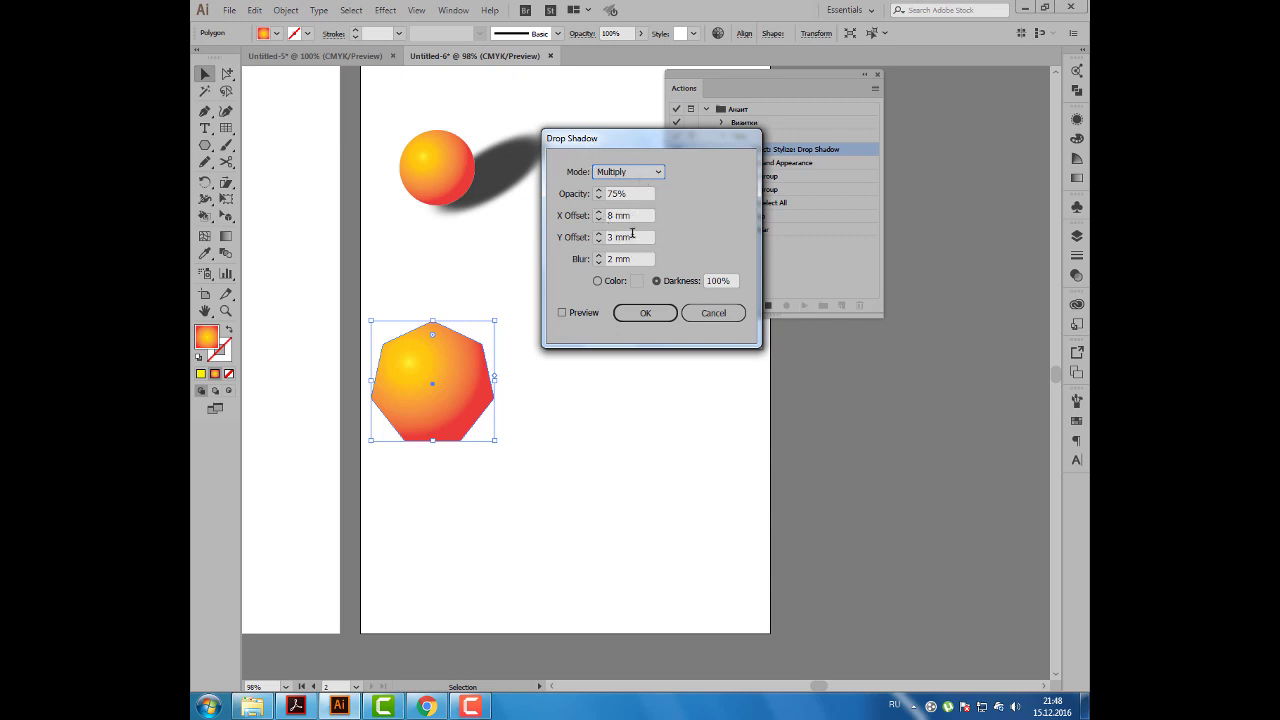
pyautogui.click(647, 313)
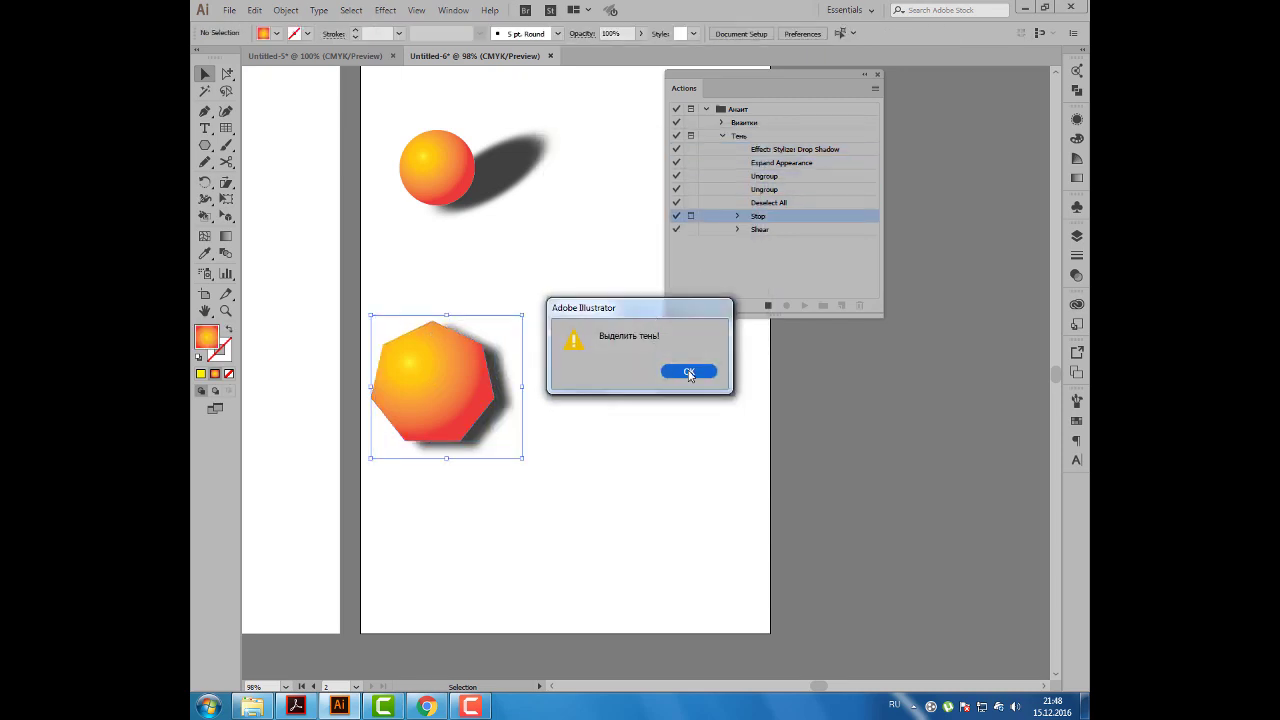
pyautogui.click(689, 374)
pyautogui.click(503, 363)
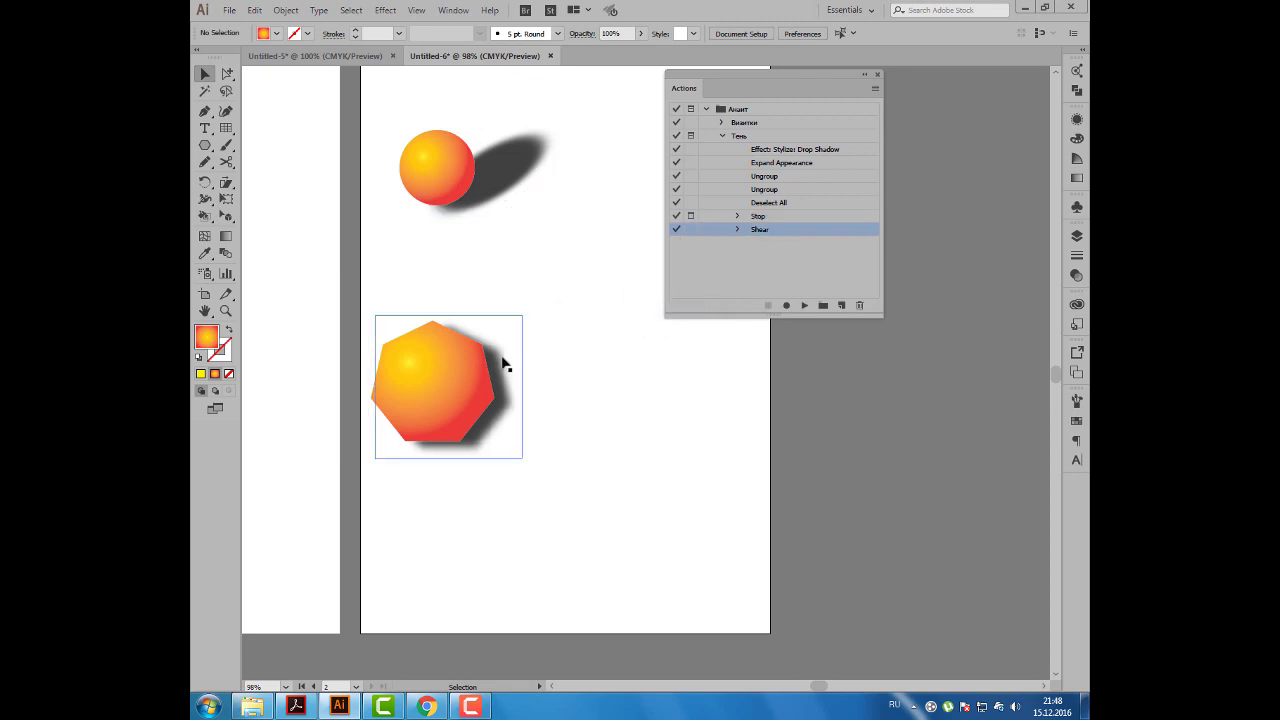
# Resume the Тень action so the heptagon's shadow gets sheared like the sphere's
pyautogui.click(807, 306)
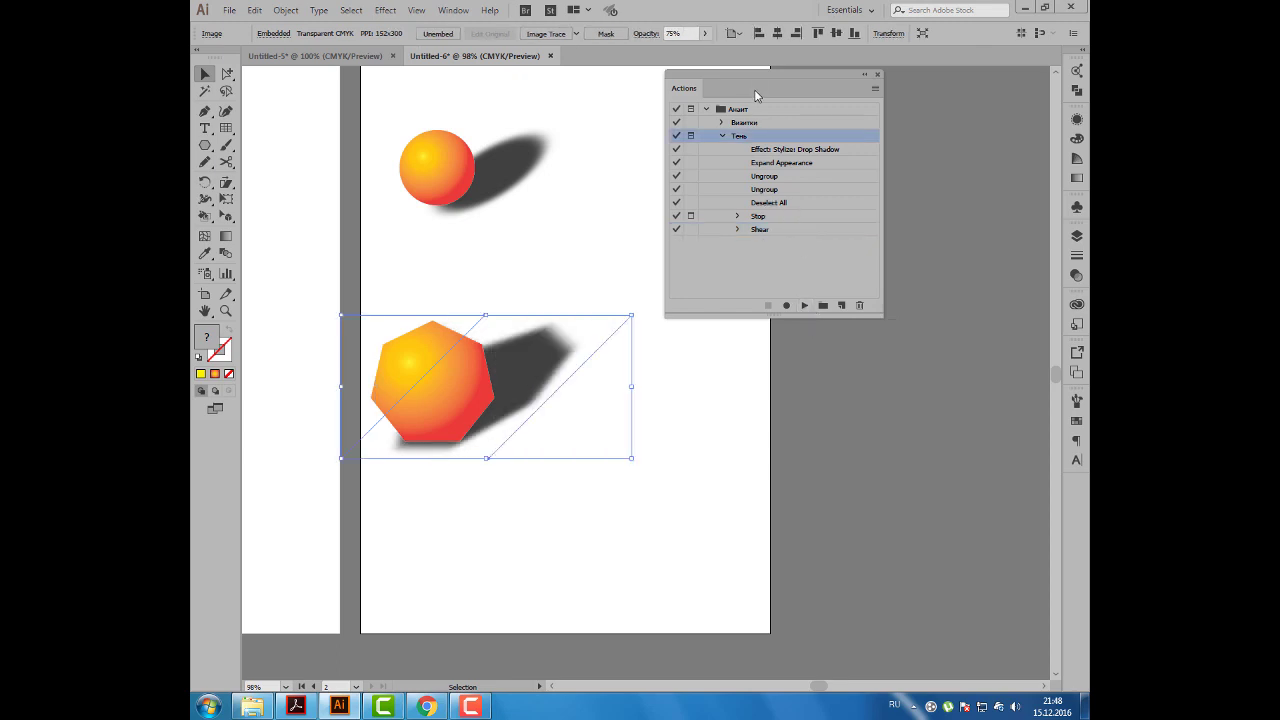
pyautogui.moveTo(756, 87); pyautogui.dragTo(762, 88)
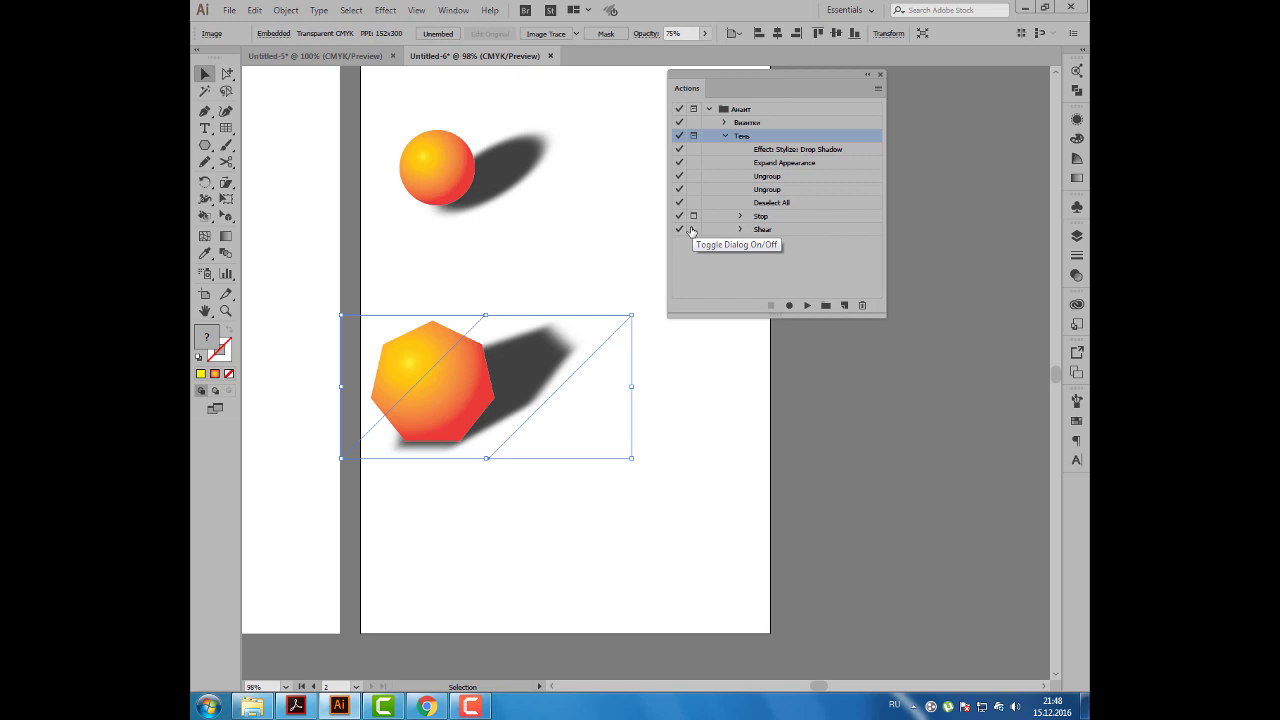
pyautogui.moveTo(749, 90); pyautogui.dragTo(681, 86)
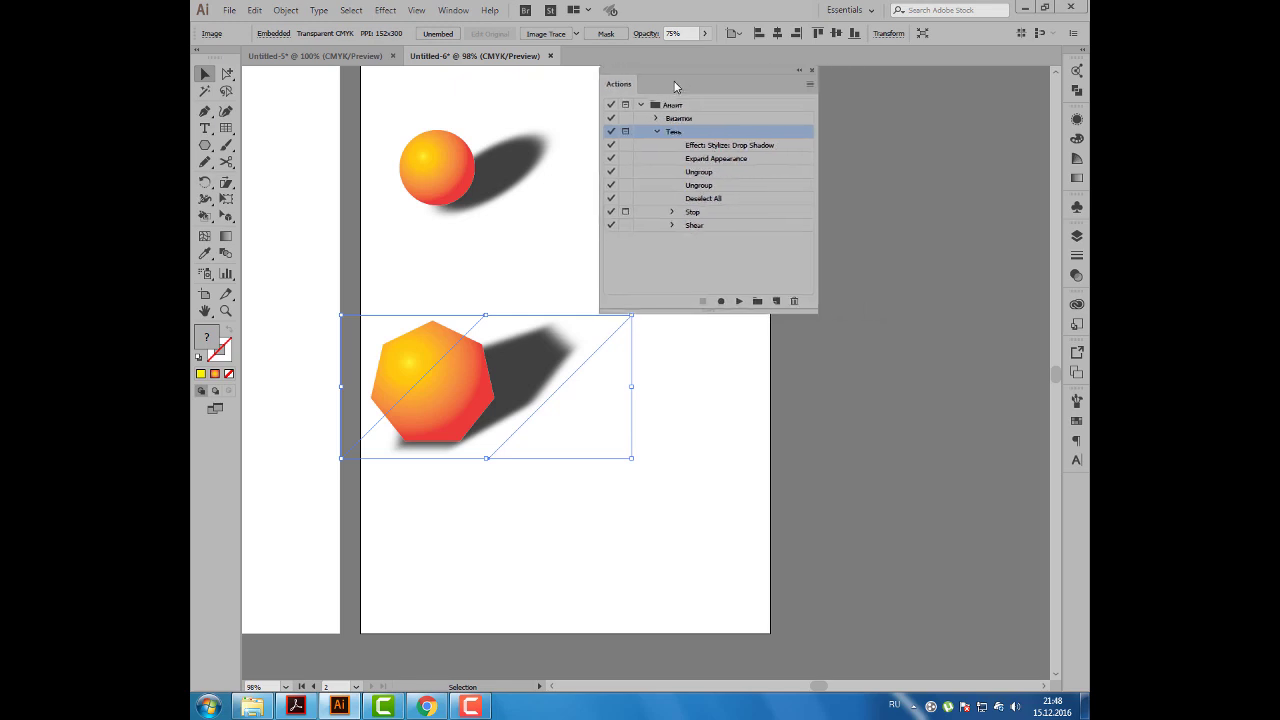
pyautogui.click(808, 87)
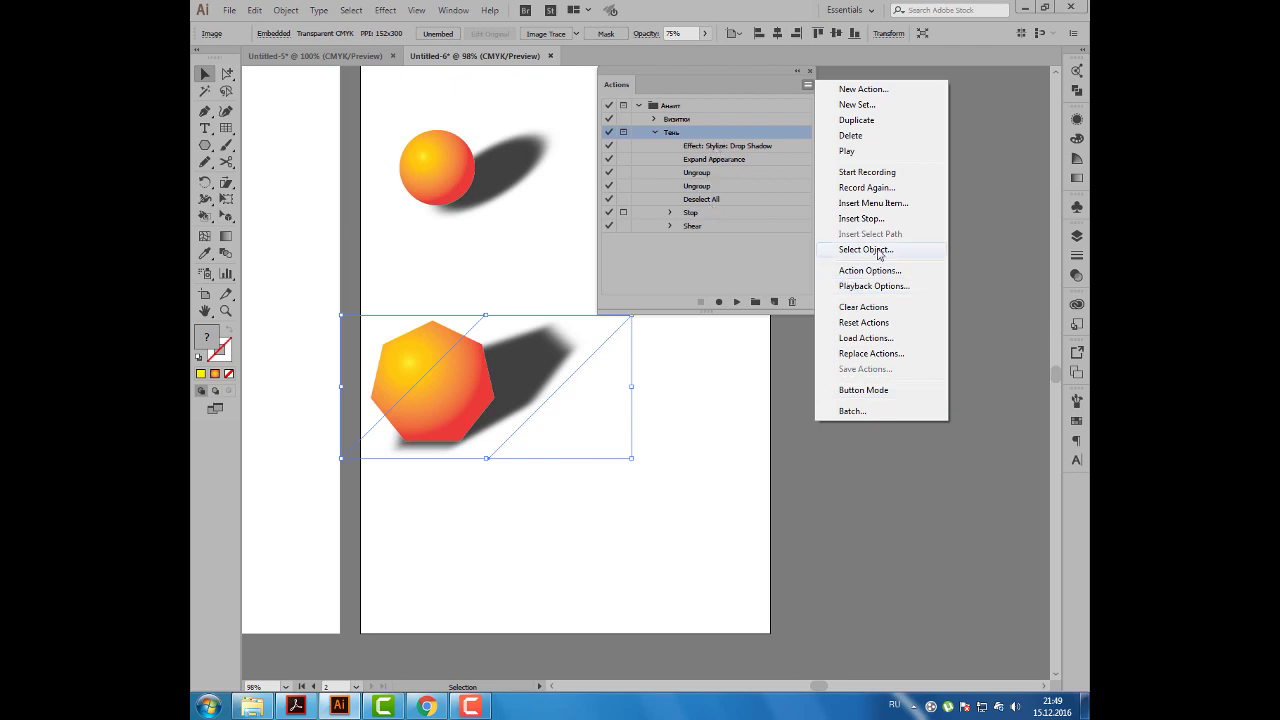
# Switch the Actions panel to Button Mode and draw a rounded rectangle near the page bottom
pyautogui.click(874, 391)
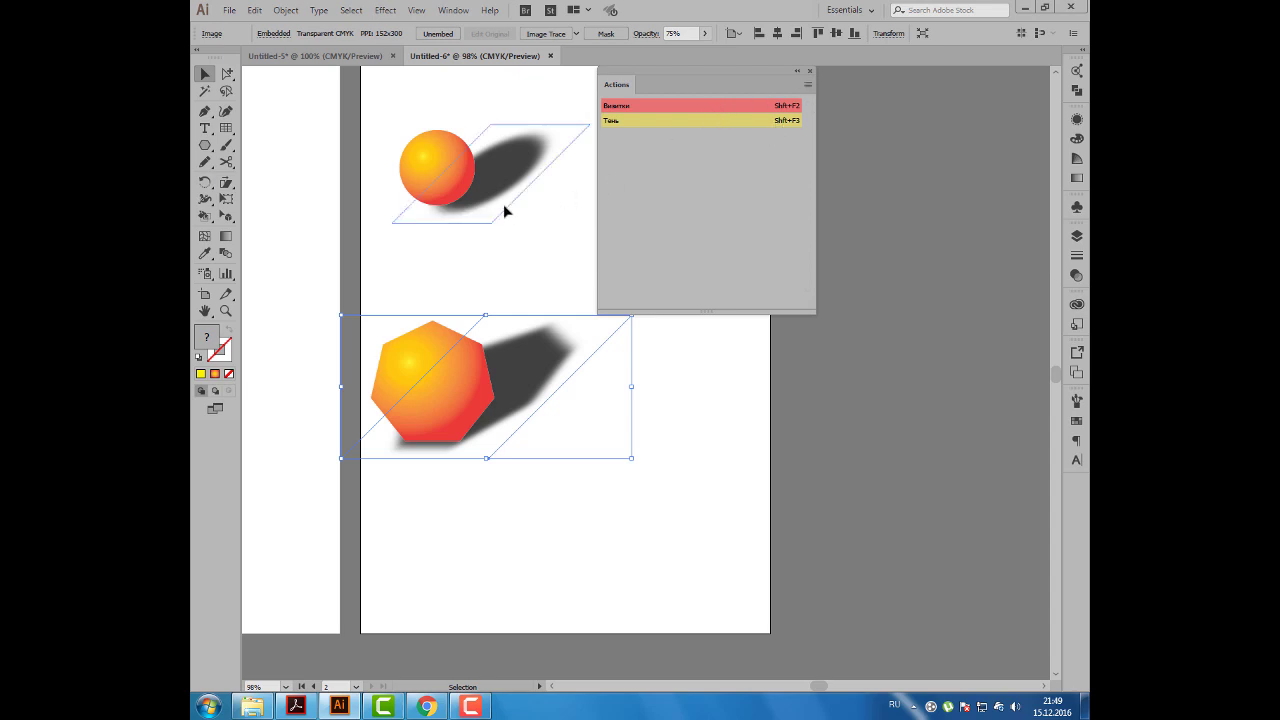
pyautogui.click(452, 230)
pyautogui.scroll(-2, 436, 264)
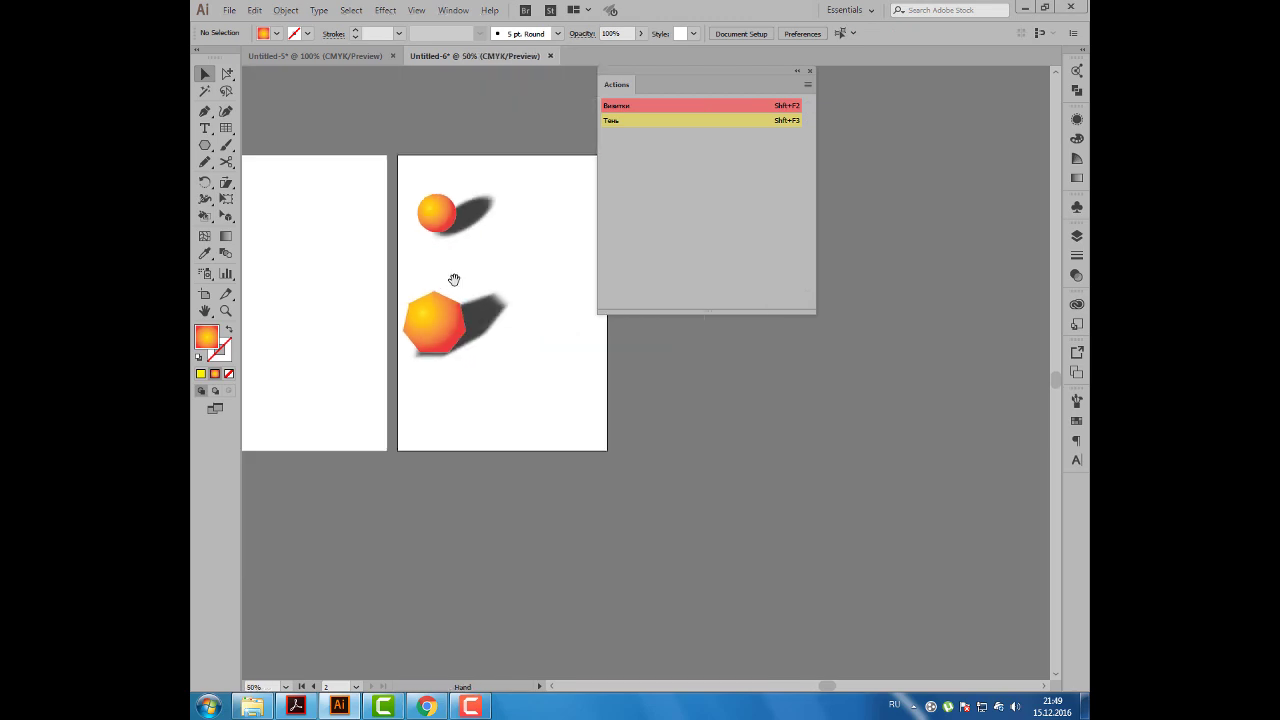
pyautogui.scroll(-1, 454, 277)
pyautogui.hscroll(-1, 454, 277)
pyautogui.click(205, 145)
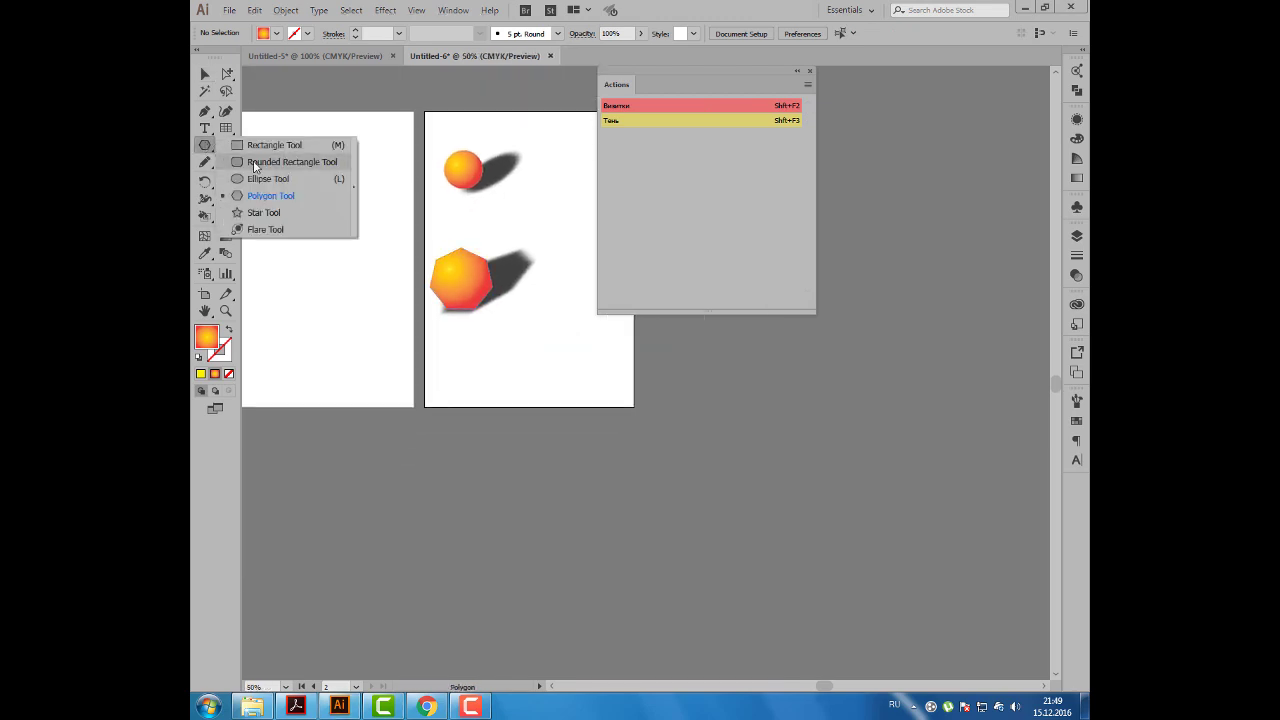
pyautogui.click(292, 161)
pyautogui.moveTo(511, 328); pyautogui.dragTo(578, 392)
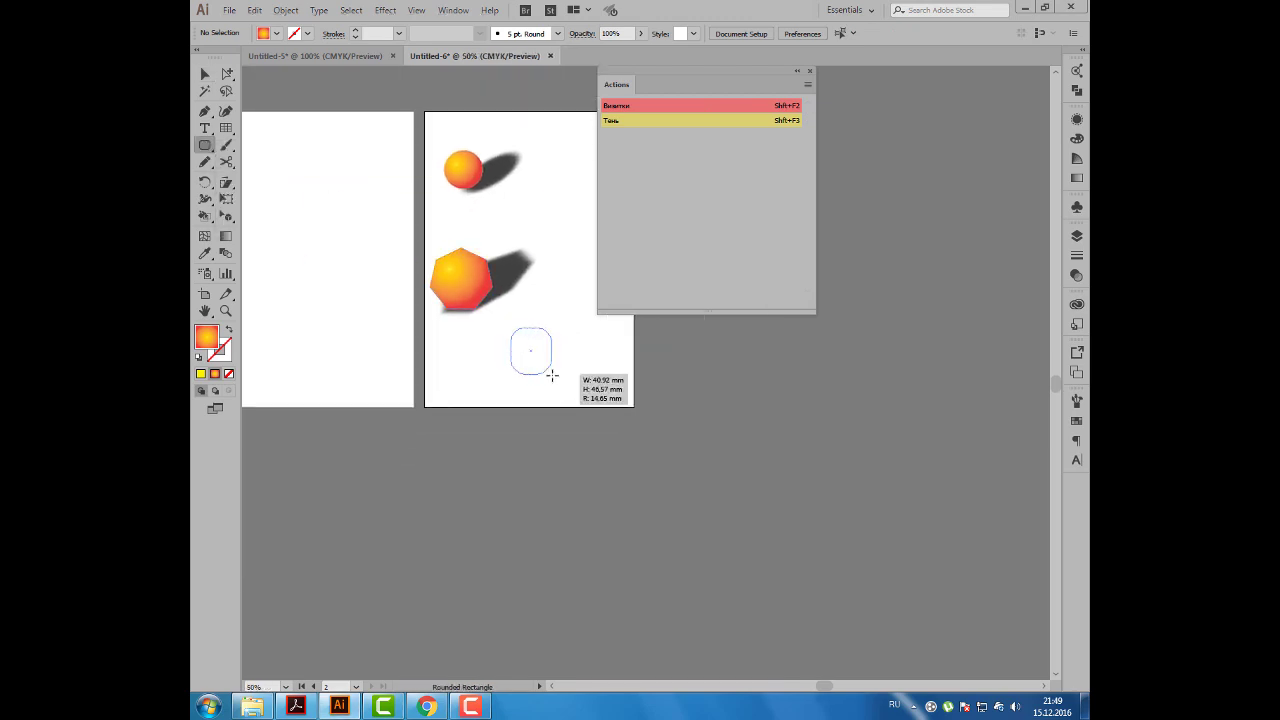
# Run the Тень action to give the rounded rectangle a drop shadow, then turn Button Mode off
pyautogui.click(640, 122)
pyautogui.click(625, 313)
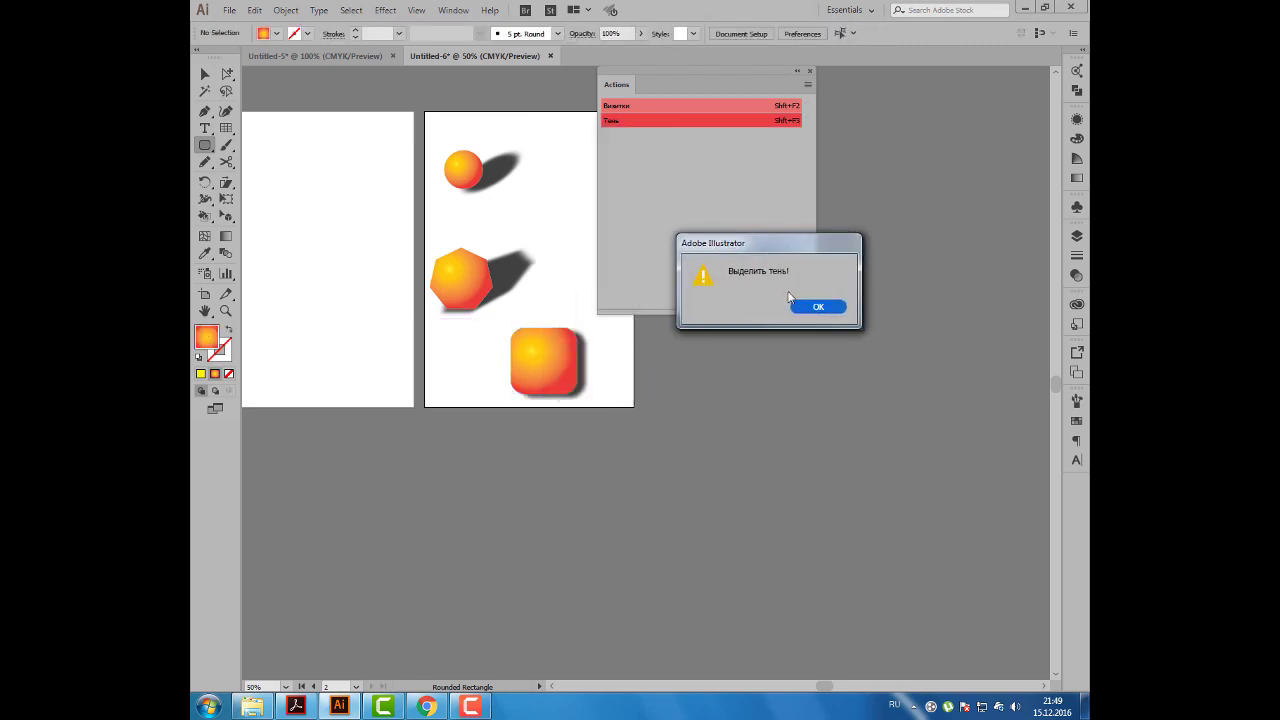
pyautogui.click(689, 371)
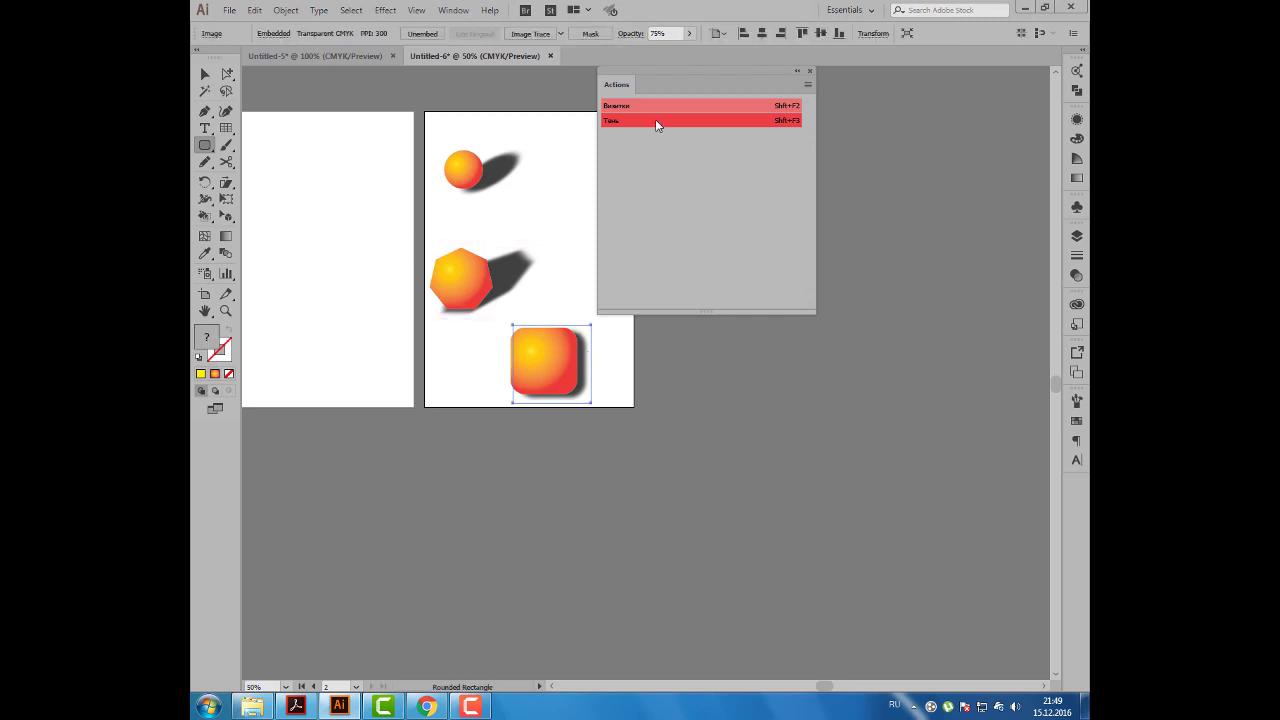
pyautogui.click(641, 312)
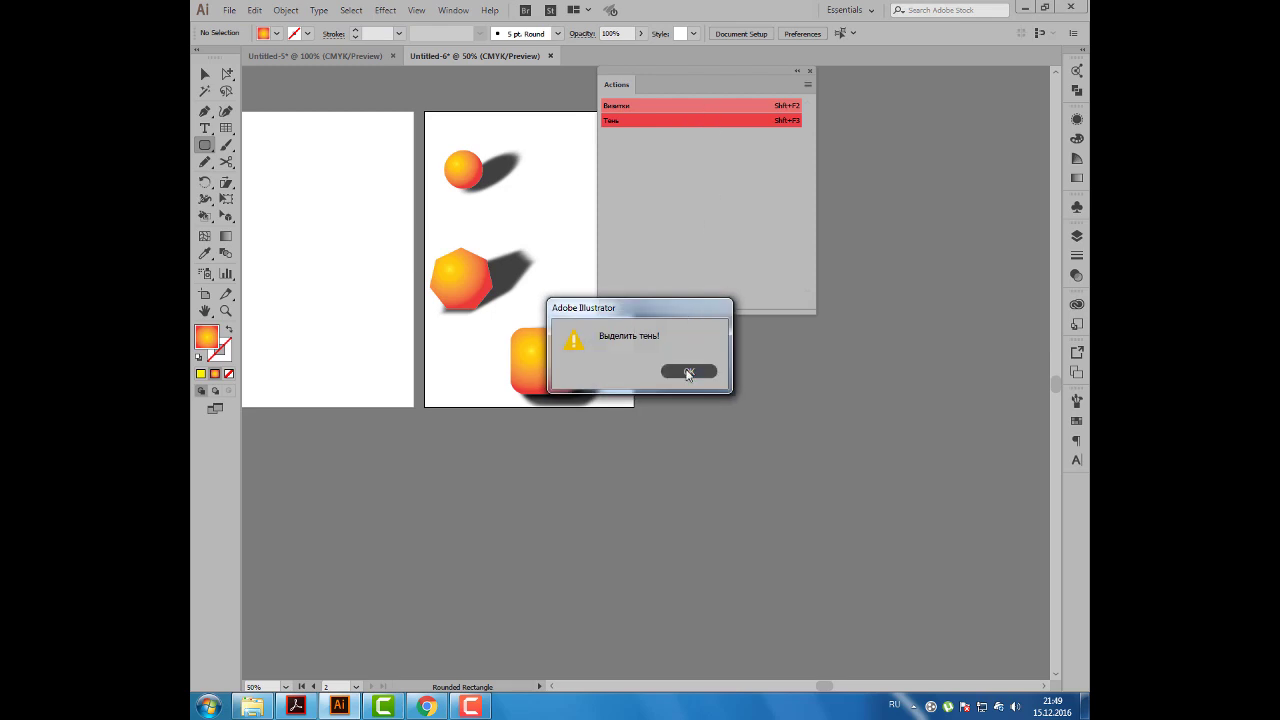
pyautogui.click(688, 372)
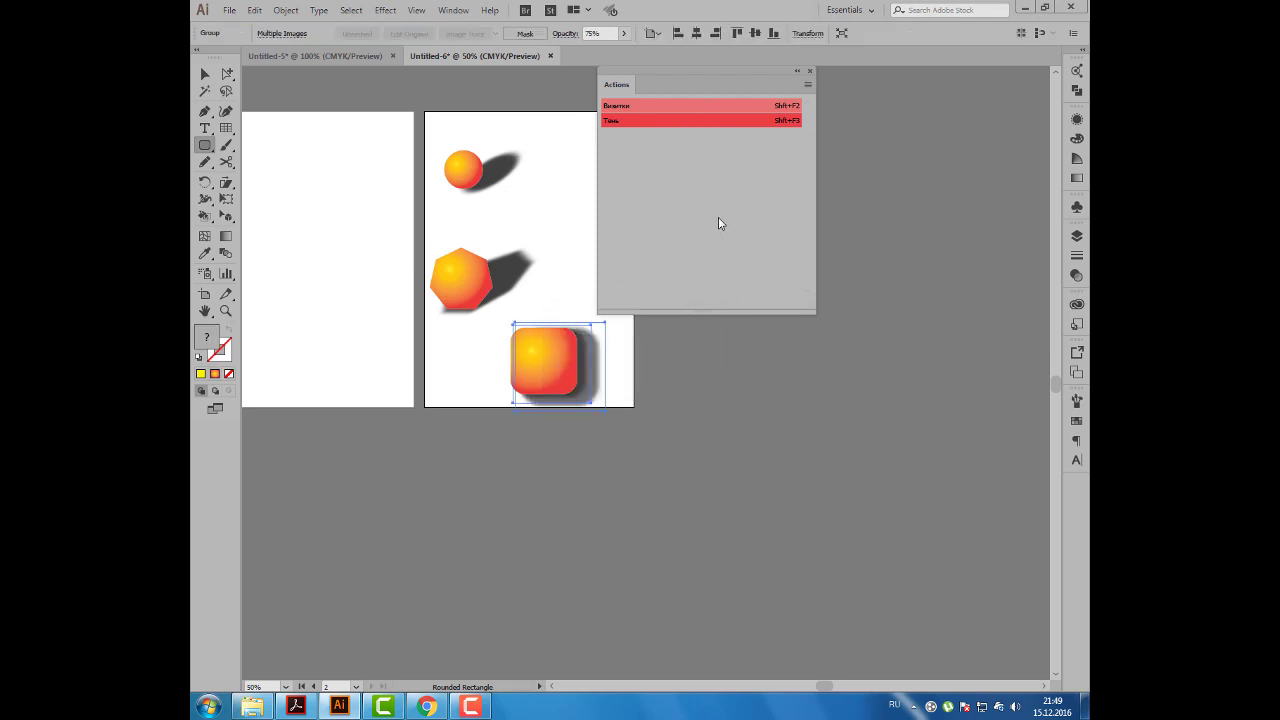
pyautogui.click(808, 84)
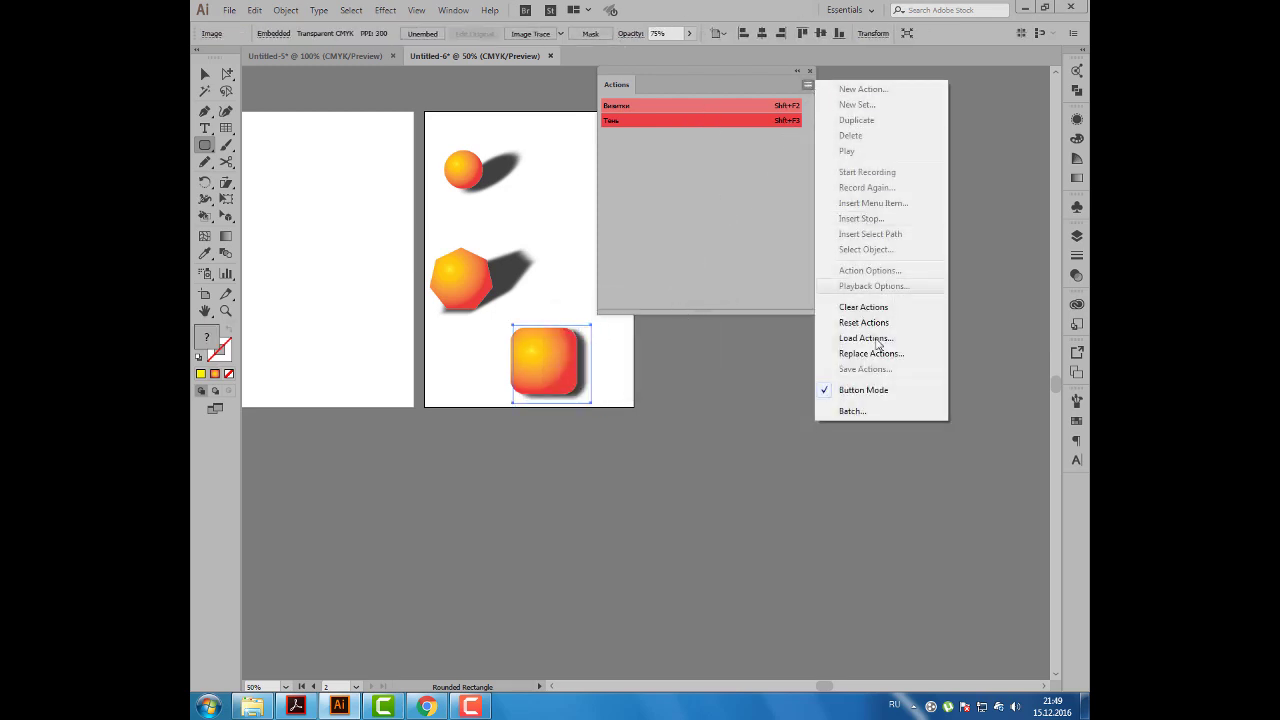
pyautogui.click(872, 390)
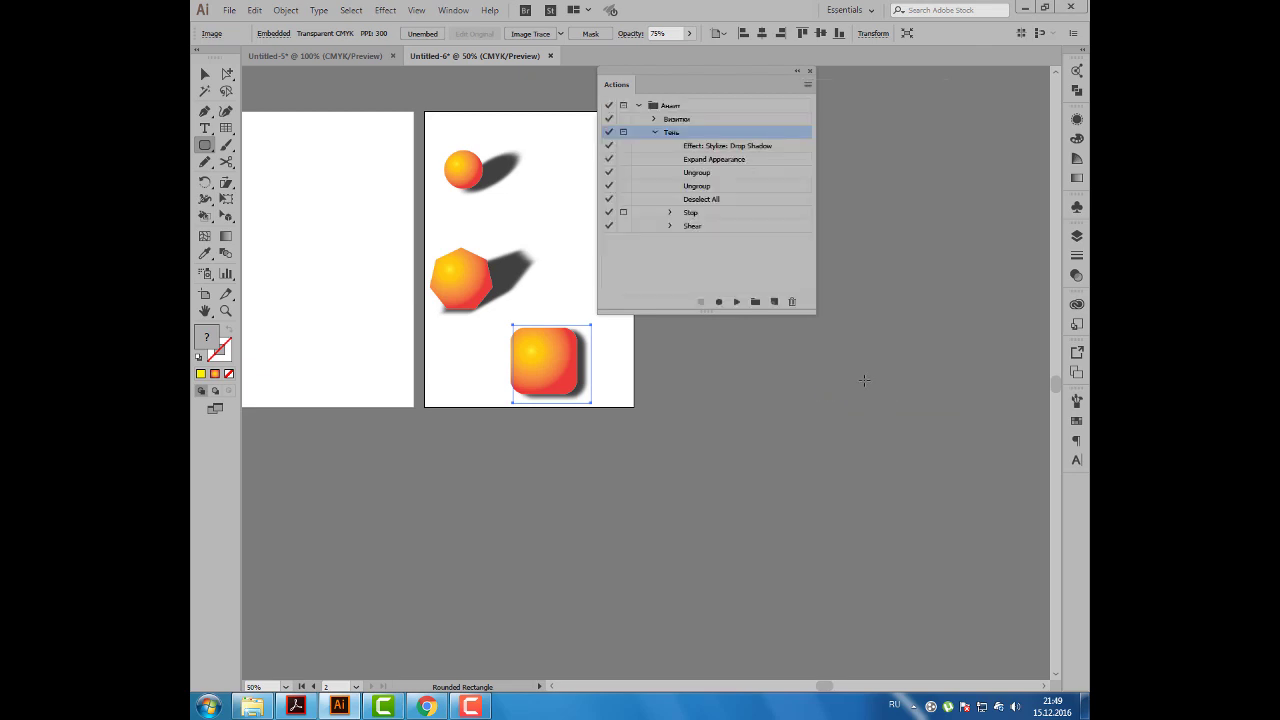